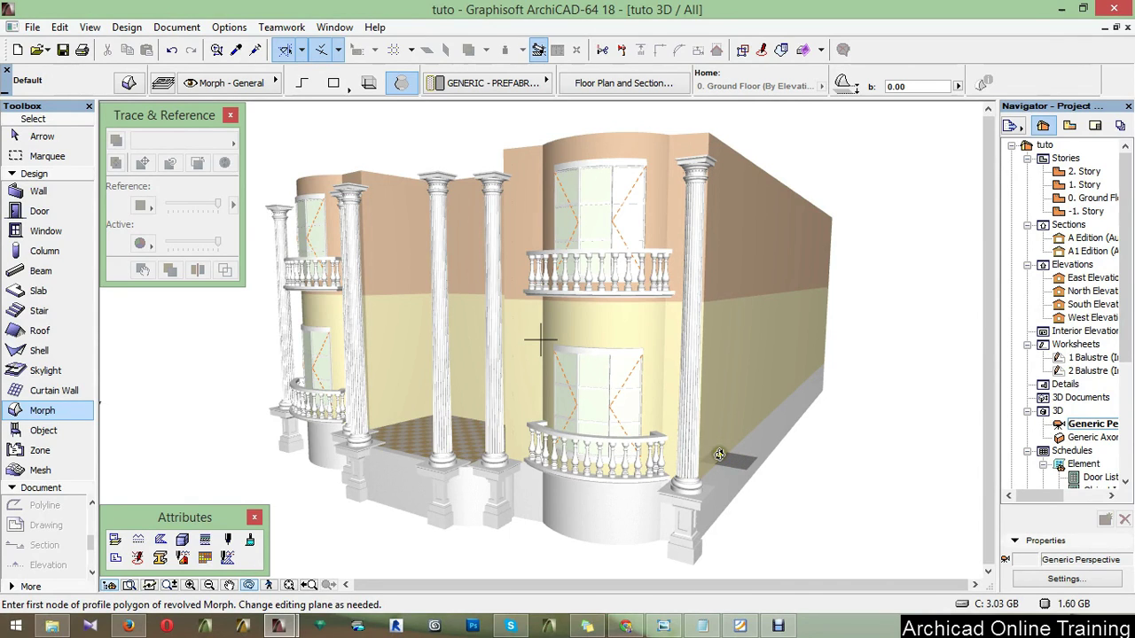
- In the 1. Story floor plan, move section line A, using its midpoint as the reference point
key(F2)
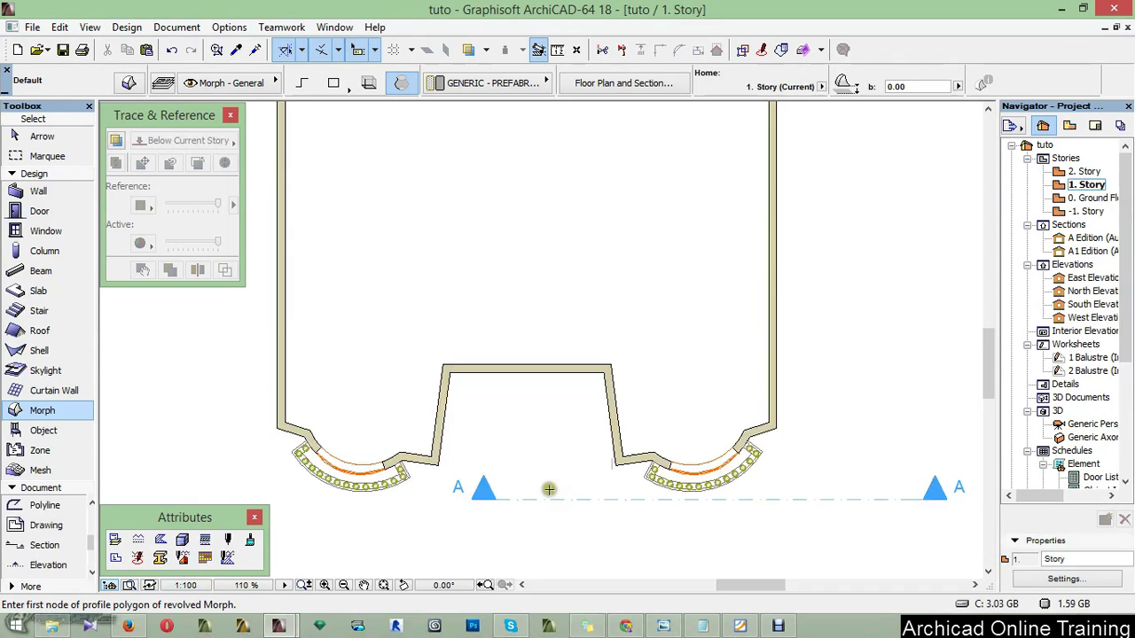
key(shift)
shift+click(793, 503)
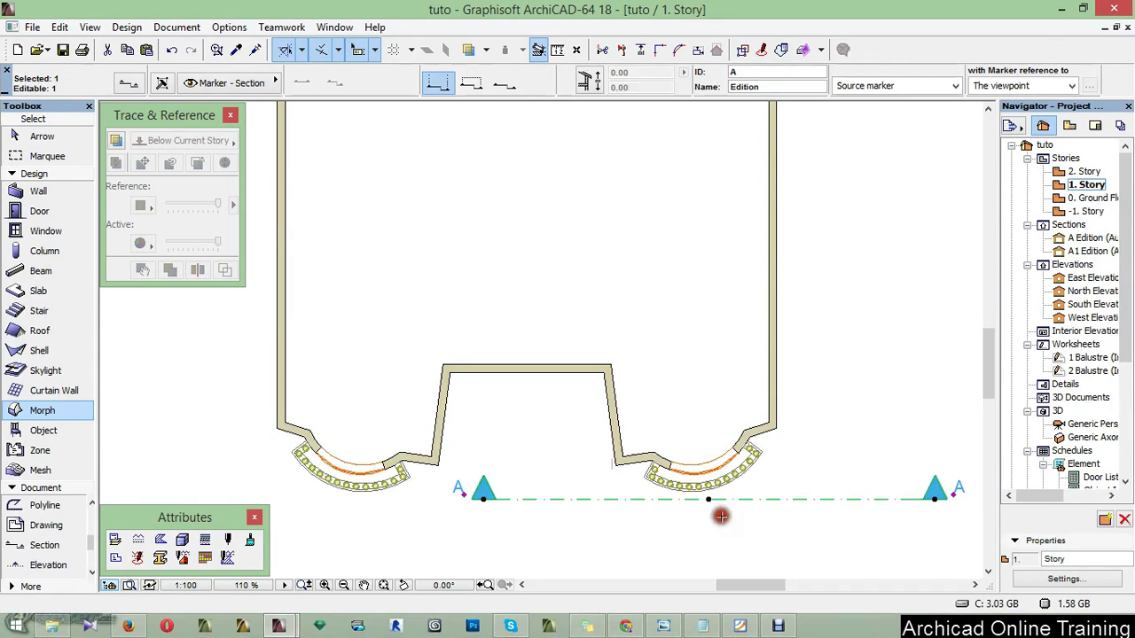
key(ctrl+d)
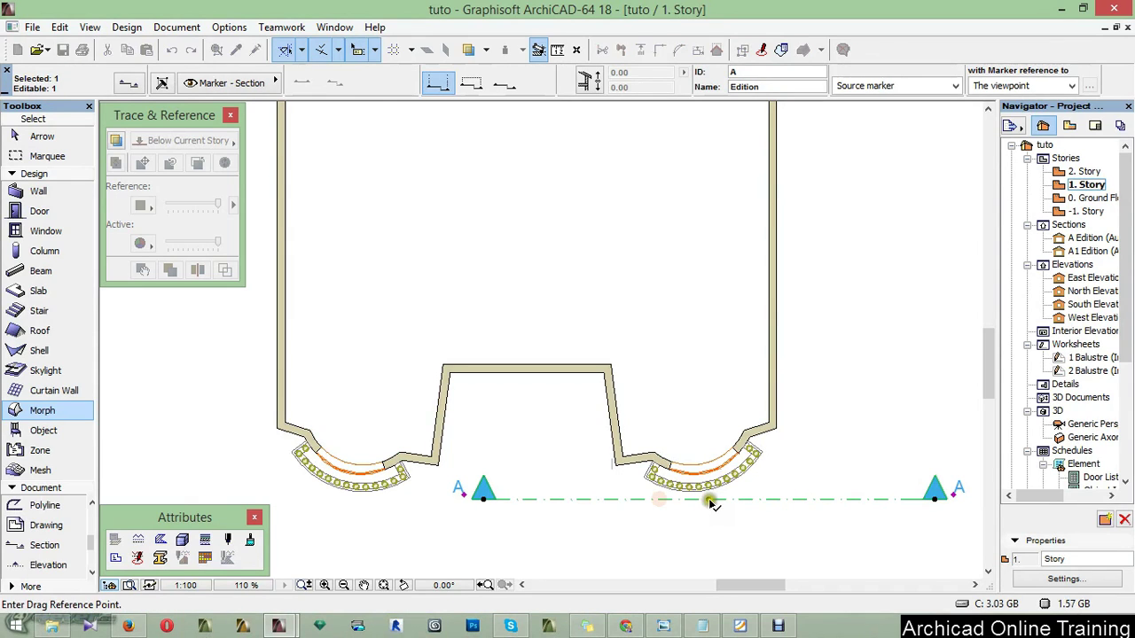
click(710, 502)
click(552, 499)
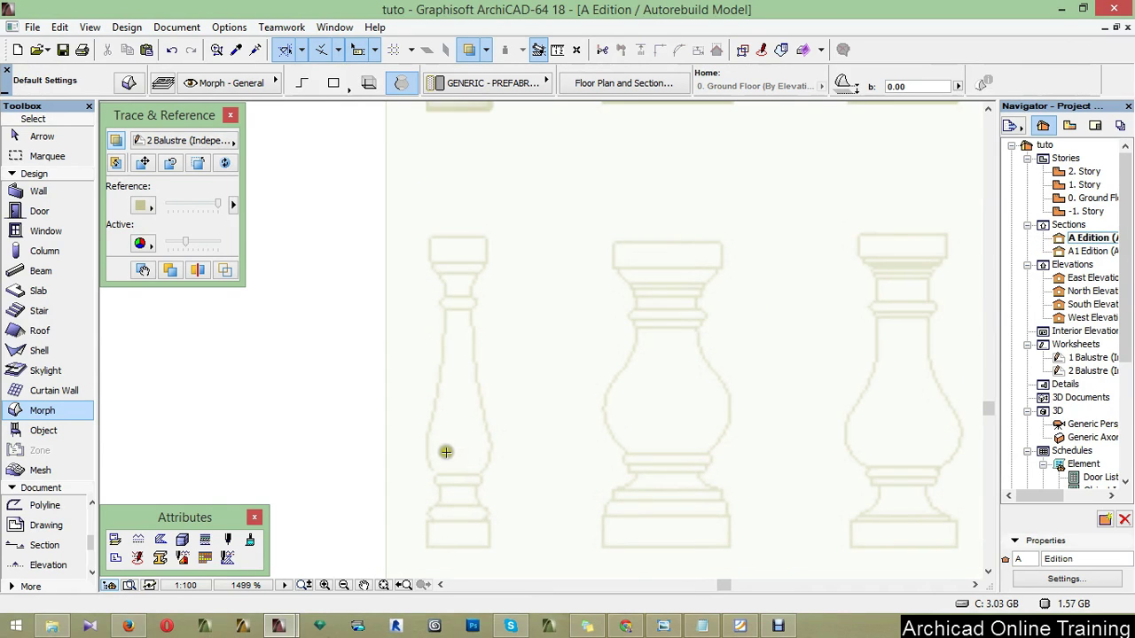
- Turn off the 2 Balustre trace reference in the section A view
scroll(445, 452, down, 4)
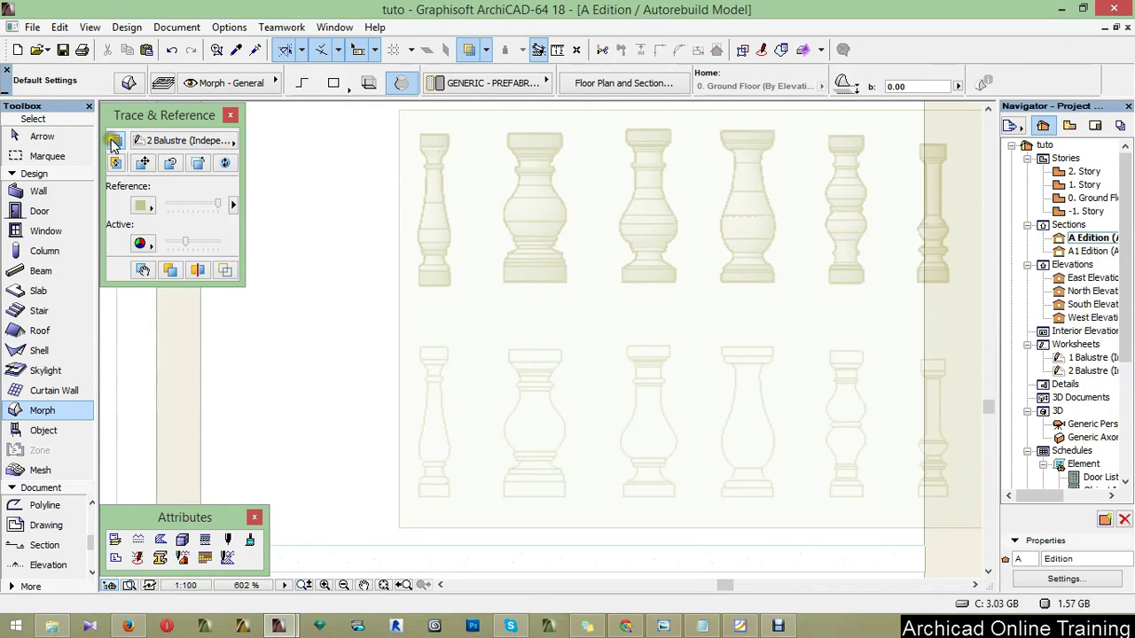
click(114, 144)
scroll(361, 352, down, 8)
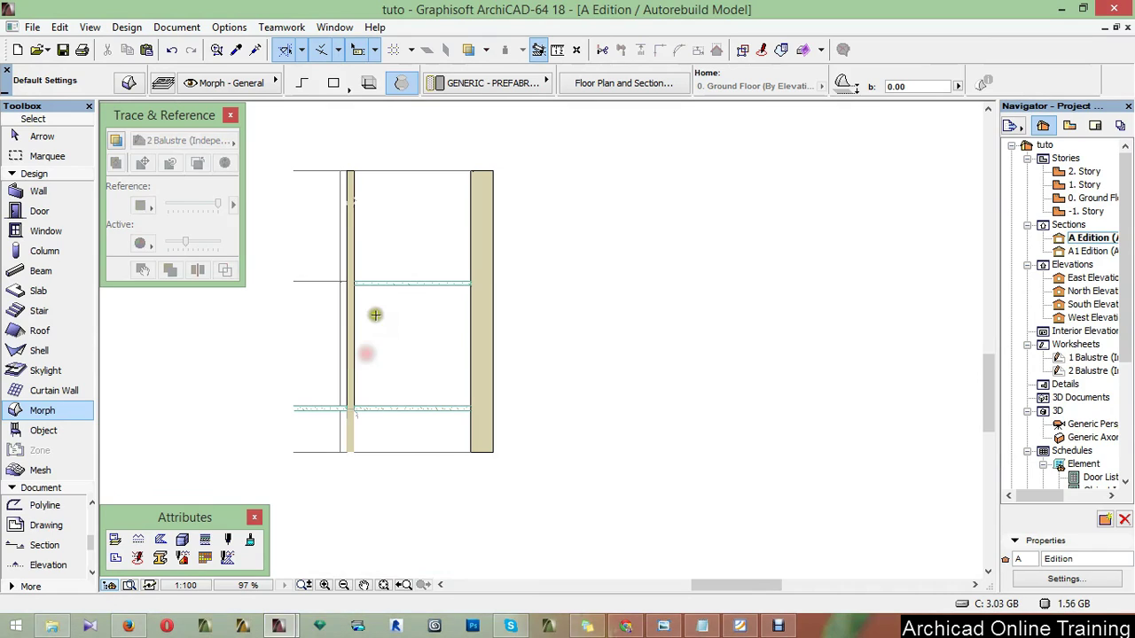
- Draw a horizontal drafting line from the slab's upper corner, through the thick wall and out past its outer face
scroll(460, 443, up, 7)
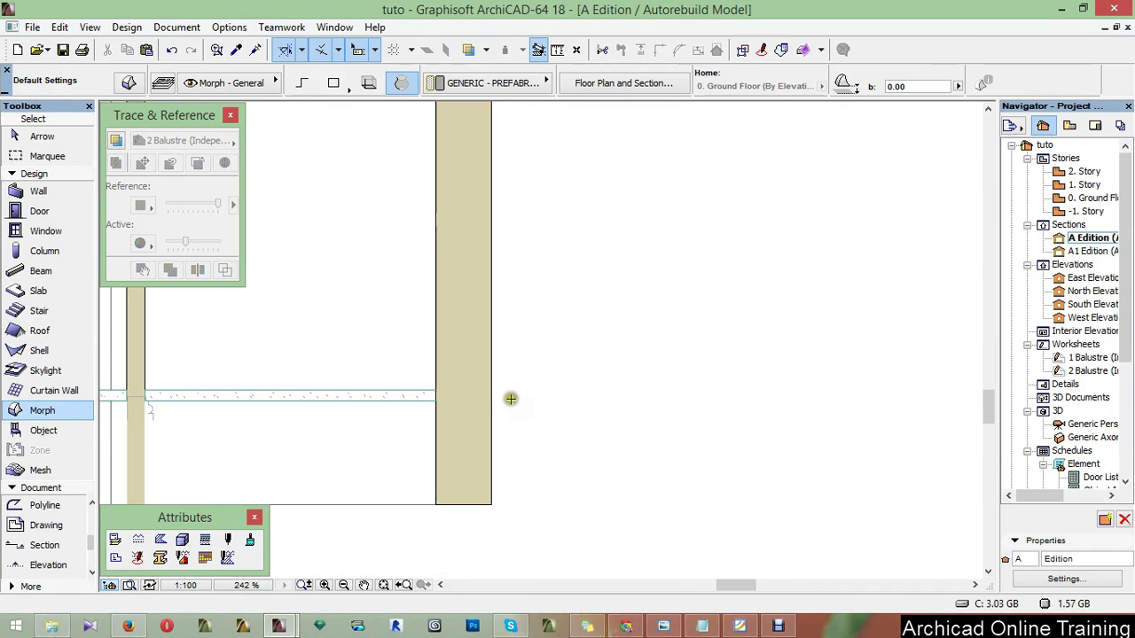
scroll(495, 393, up, 1)
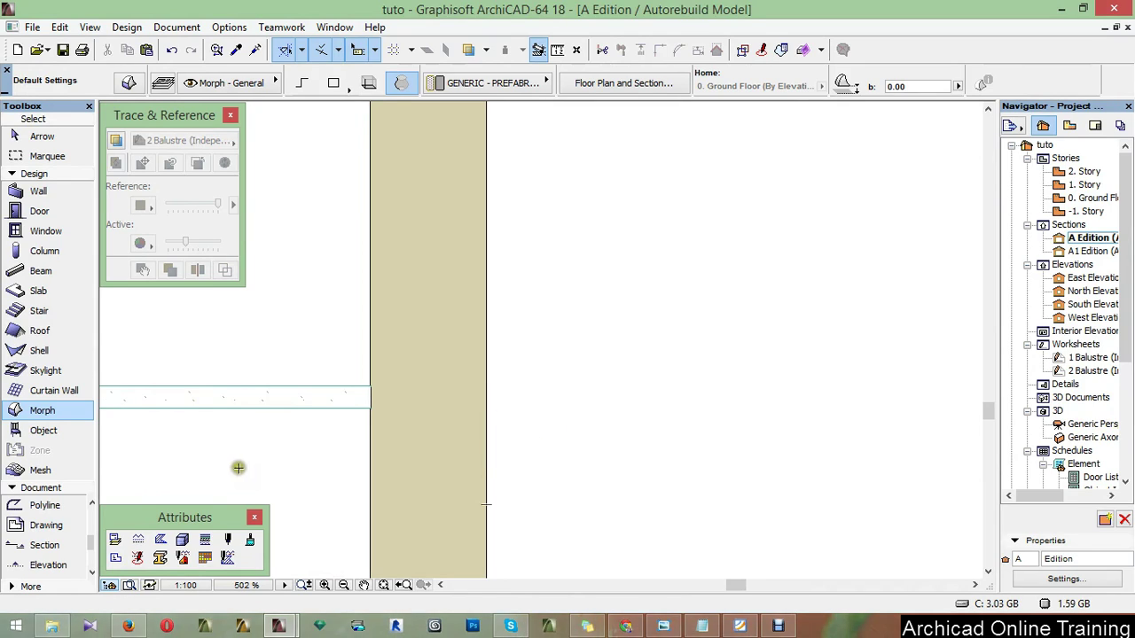
scroll(53, 527, up, 3)
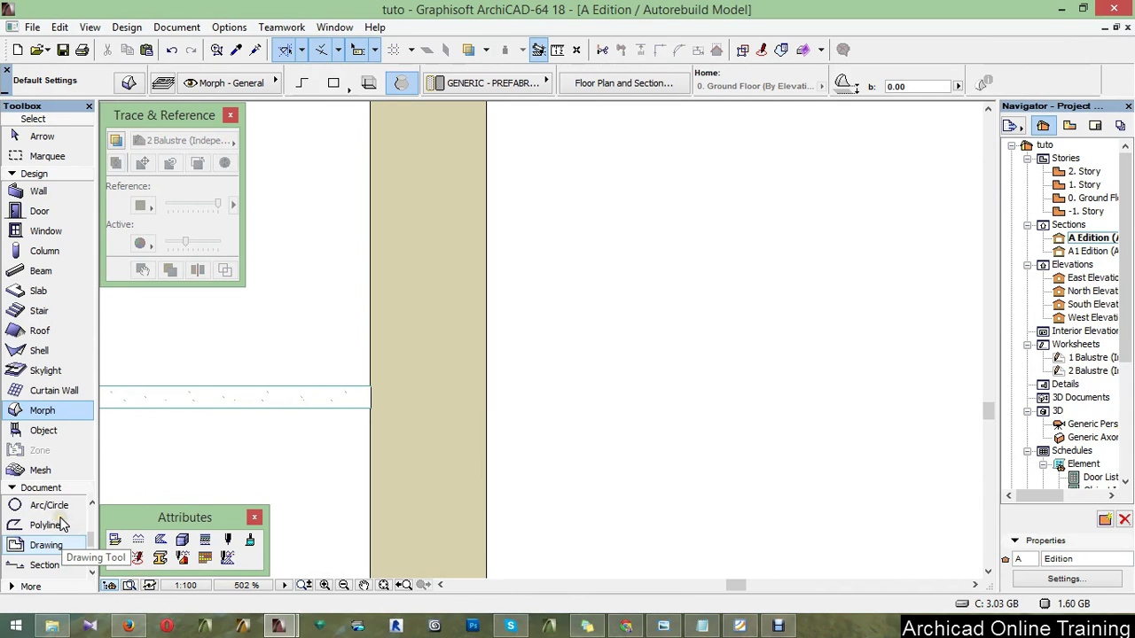
click(42, 506)
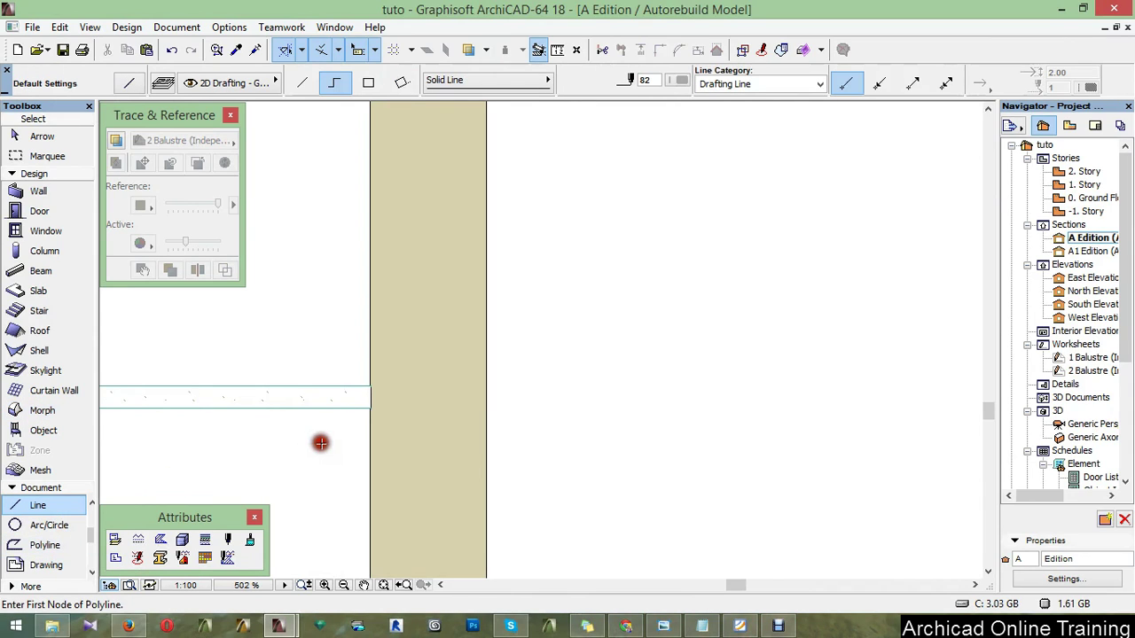
click(371, 386)
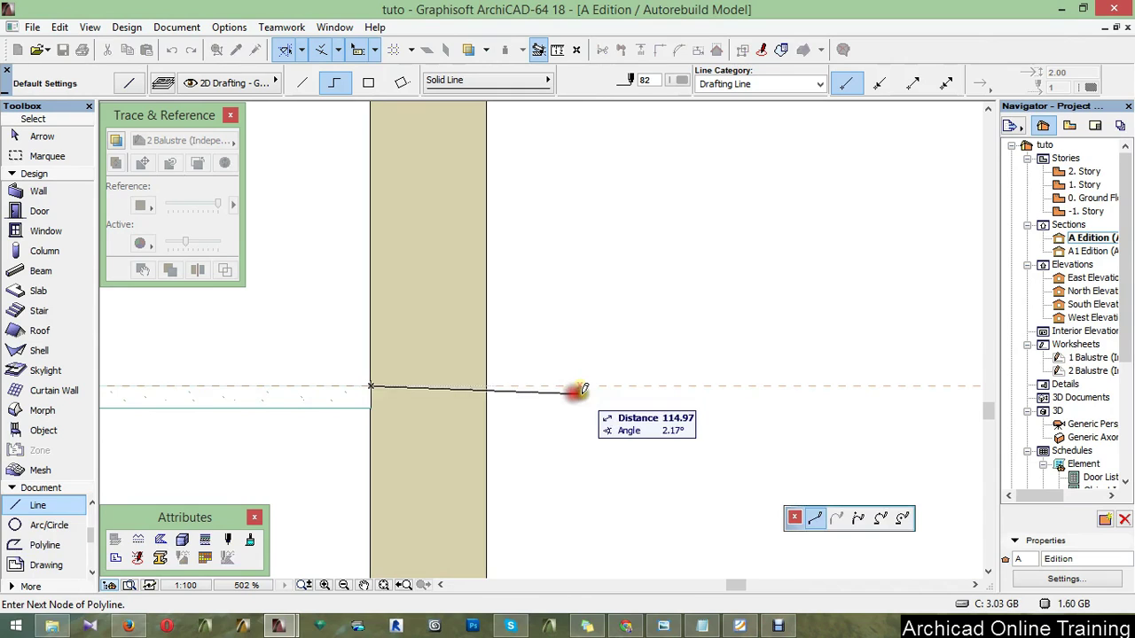
click(609, 386)
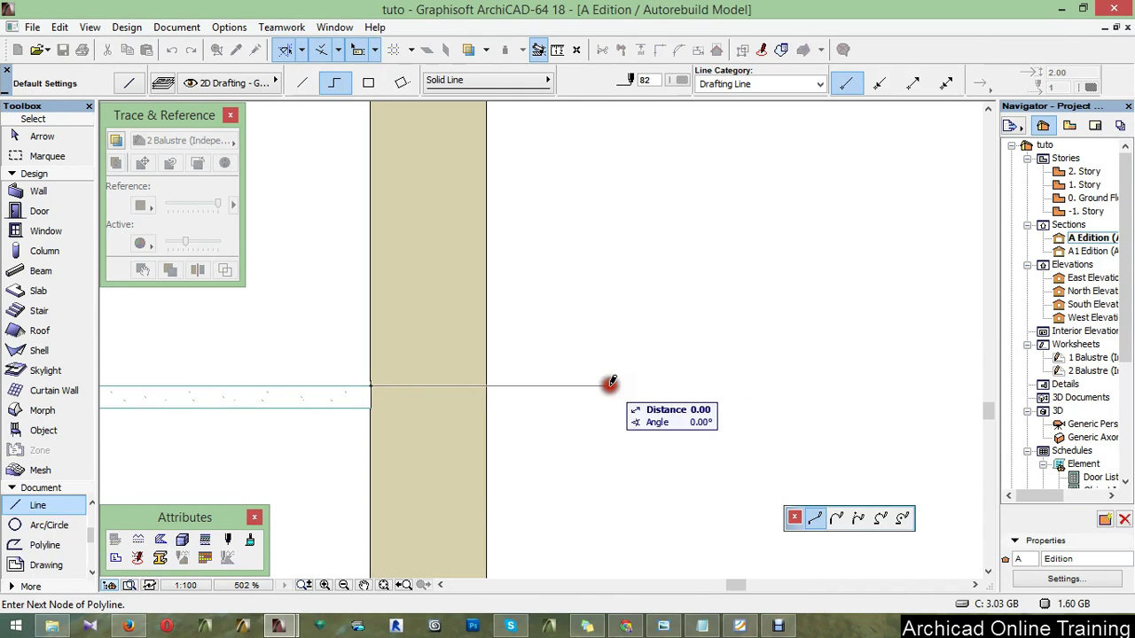
right_click(630, 355)
click(674, 505)
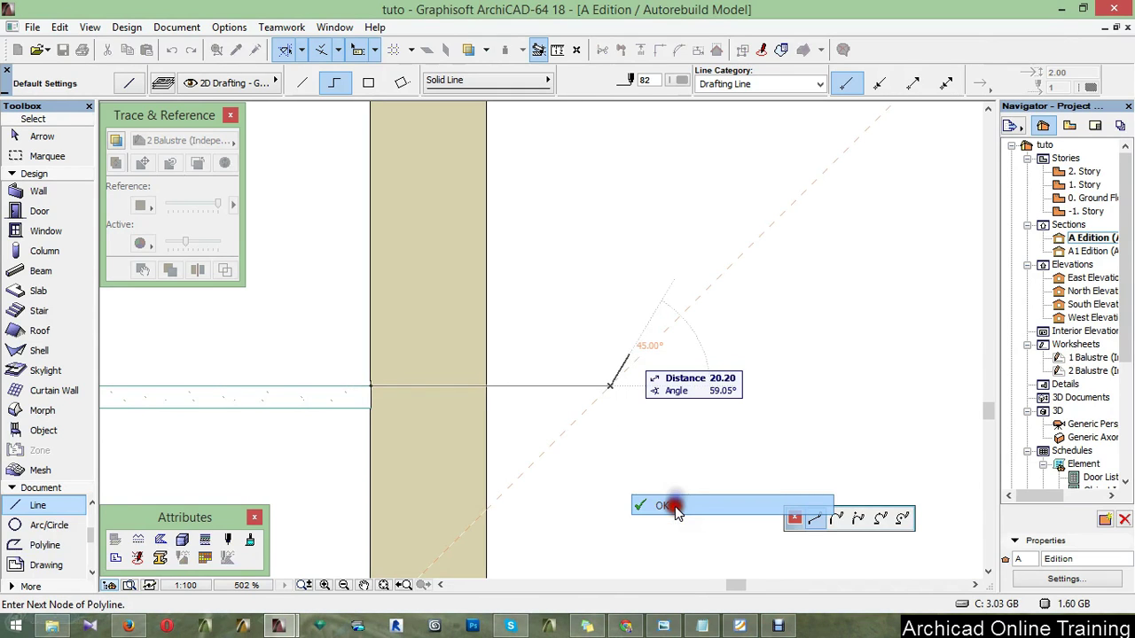
- Start a polyline on the horizontal line outside the wall and run it vertically upward by 14, then 5, plus a short further segment
scroll(543, 328, up, 3)
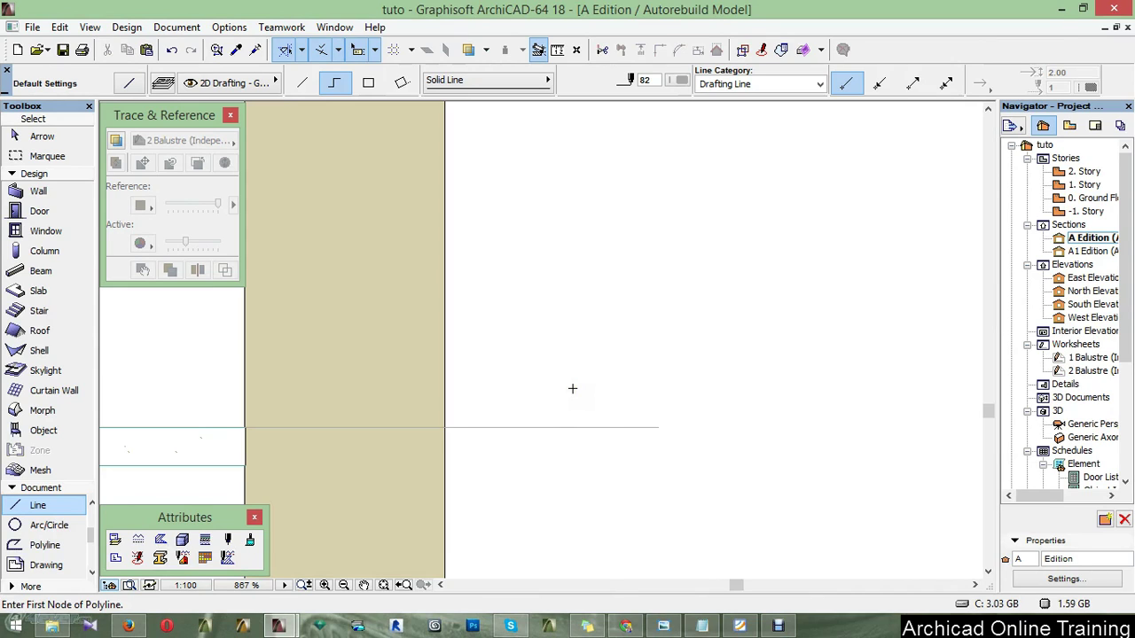
click(607, 427)
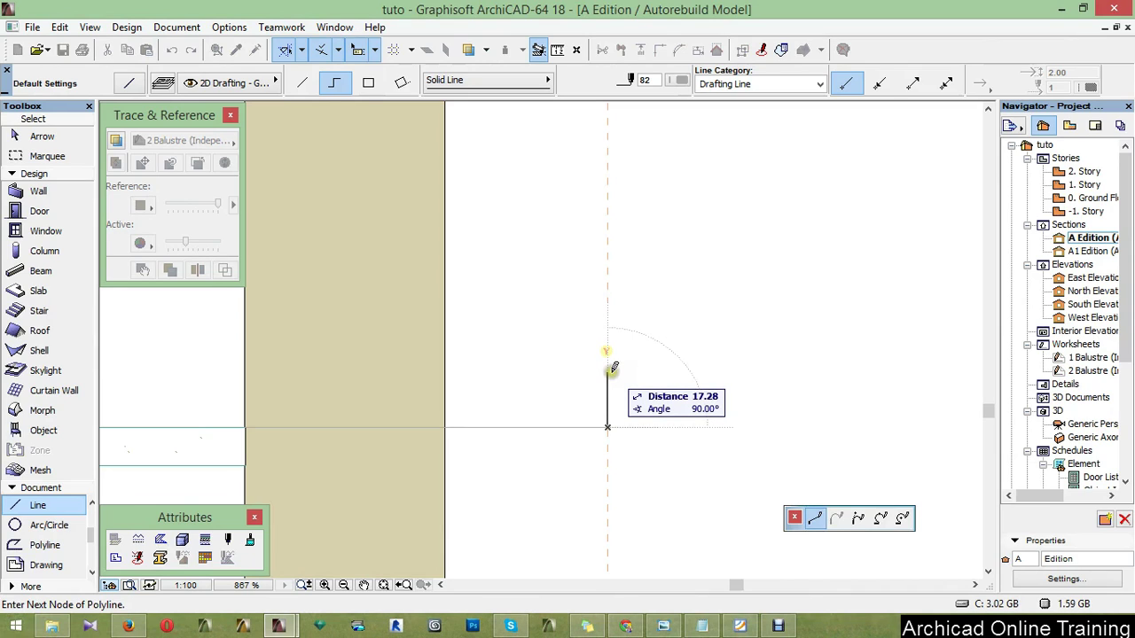
text(14)
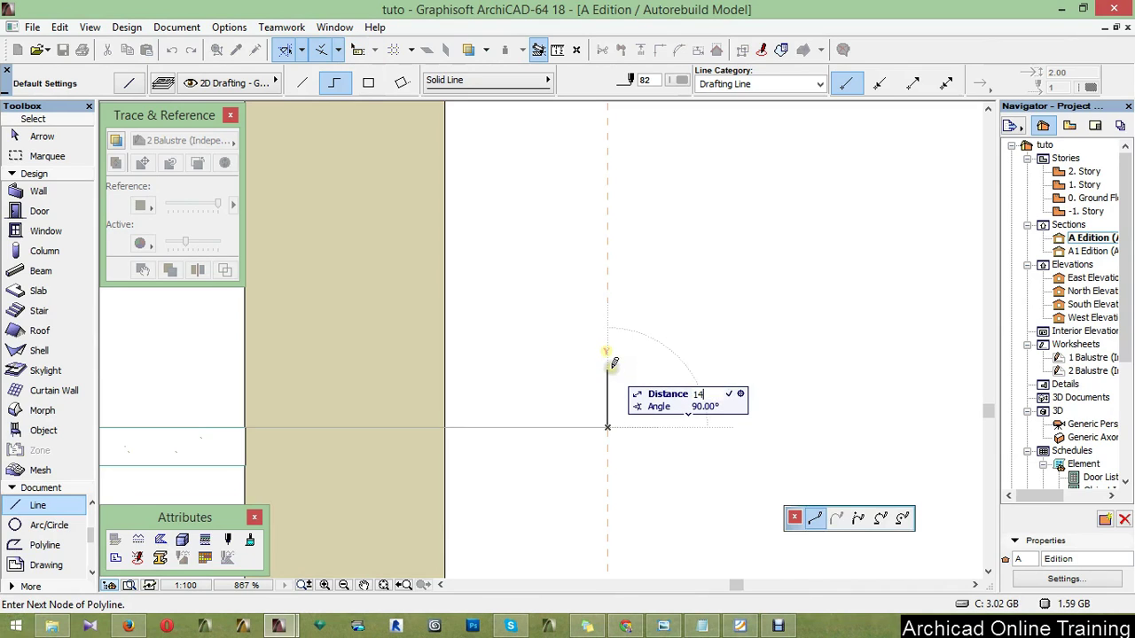
key(Return)
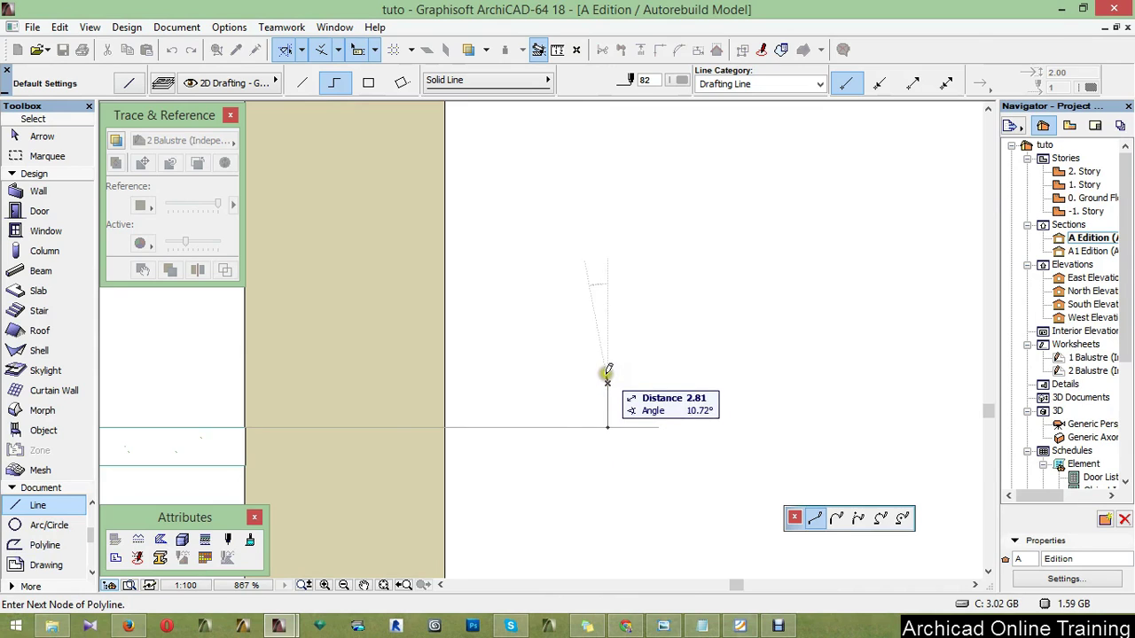
scroll(610, 370, up, 3)
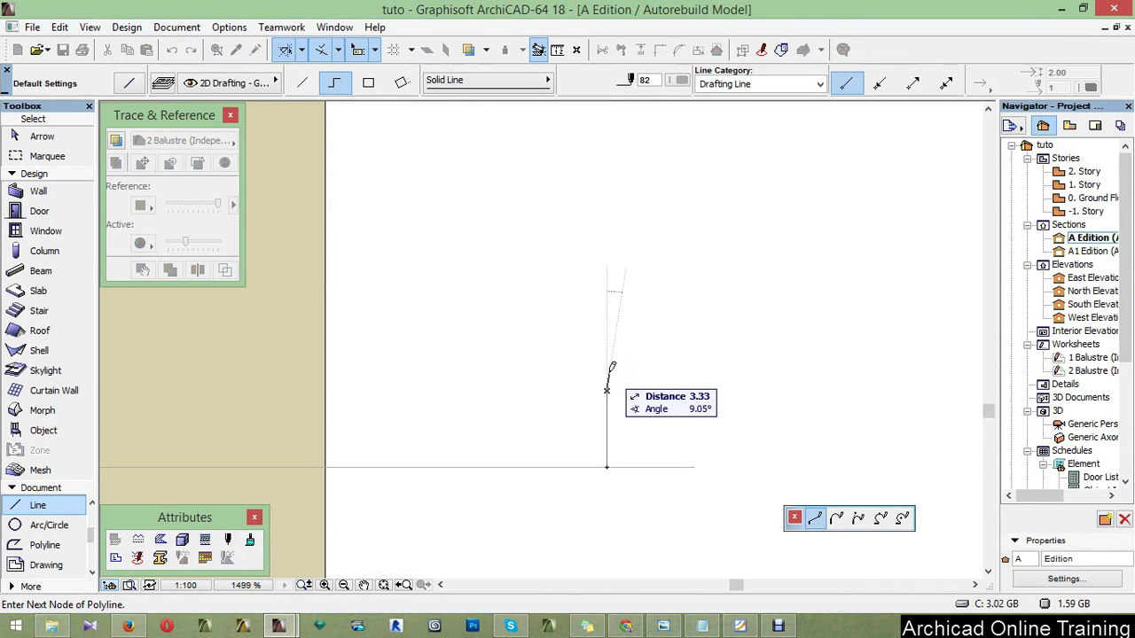
scroll(610, 371, up, 2)
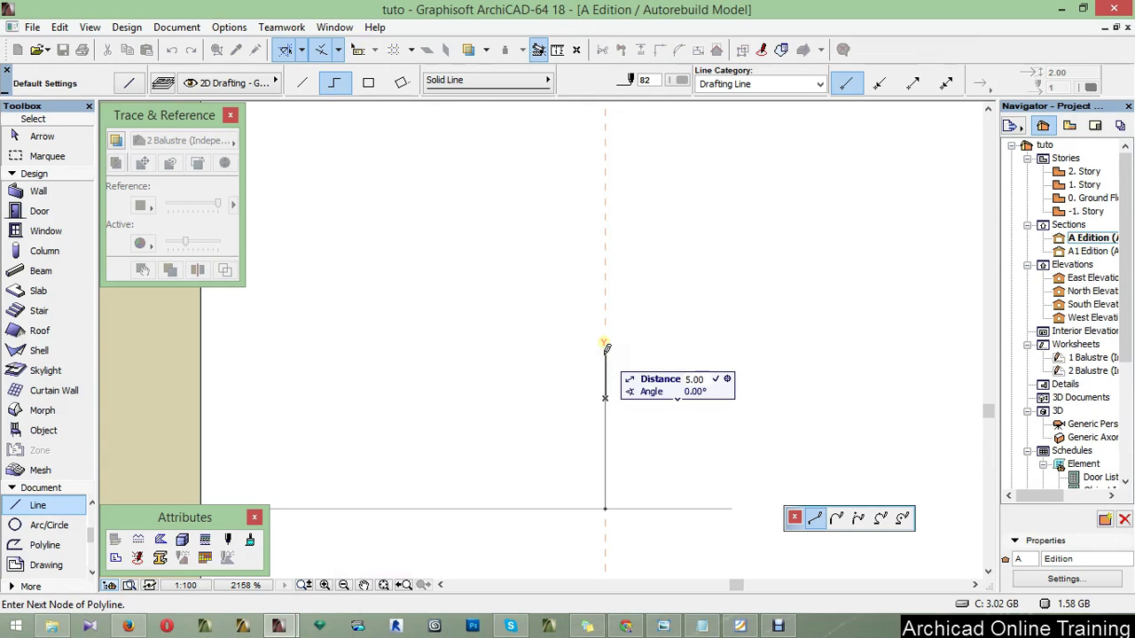
click(606, 355)
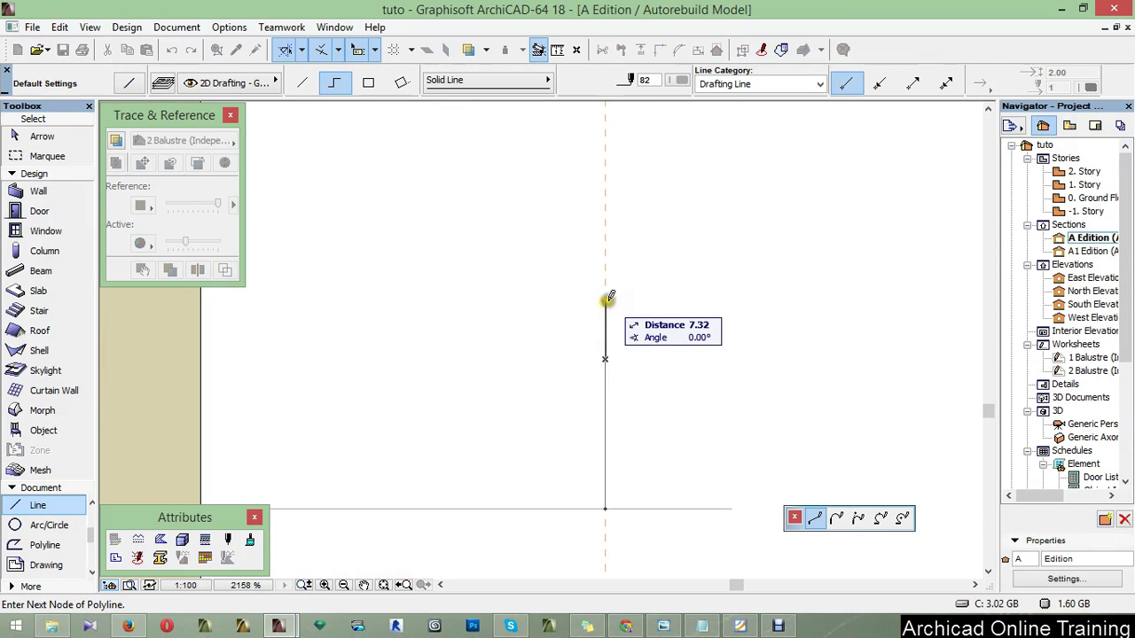
click(606, 332)
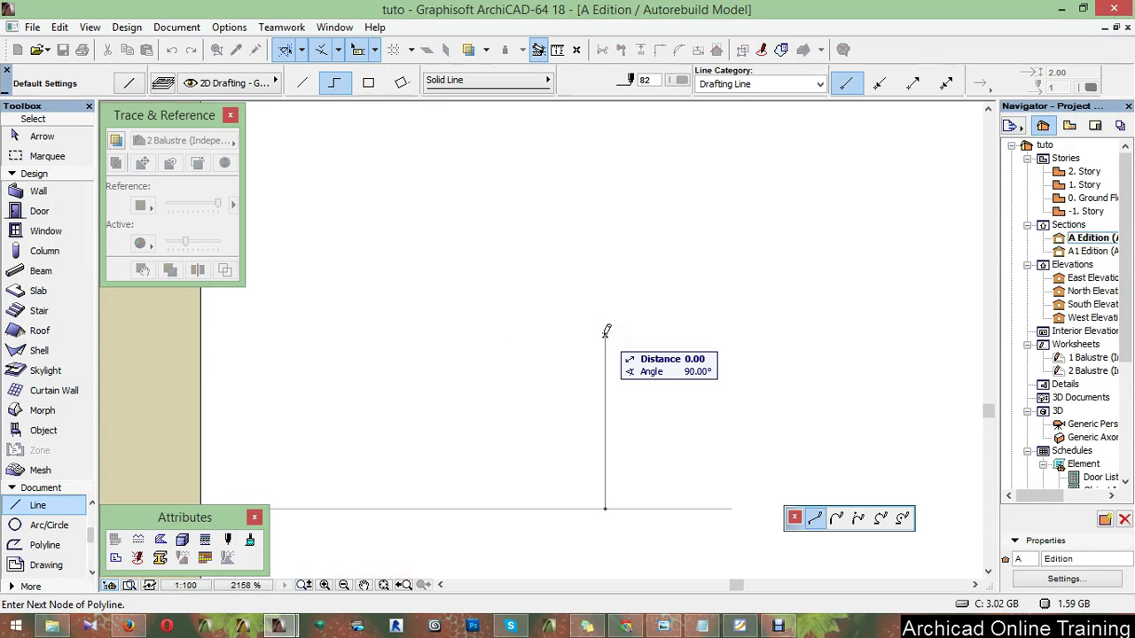
- Continue the profile in steps: 3 toward the wall, up, a shorter offset toward the wall and a short rise, finishing the polyline
text(3)
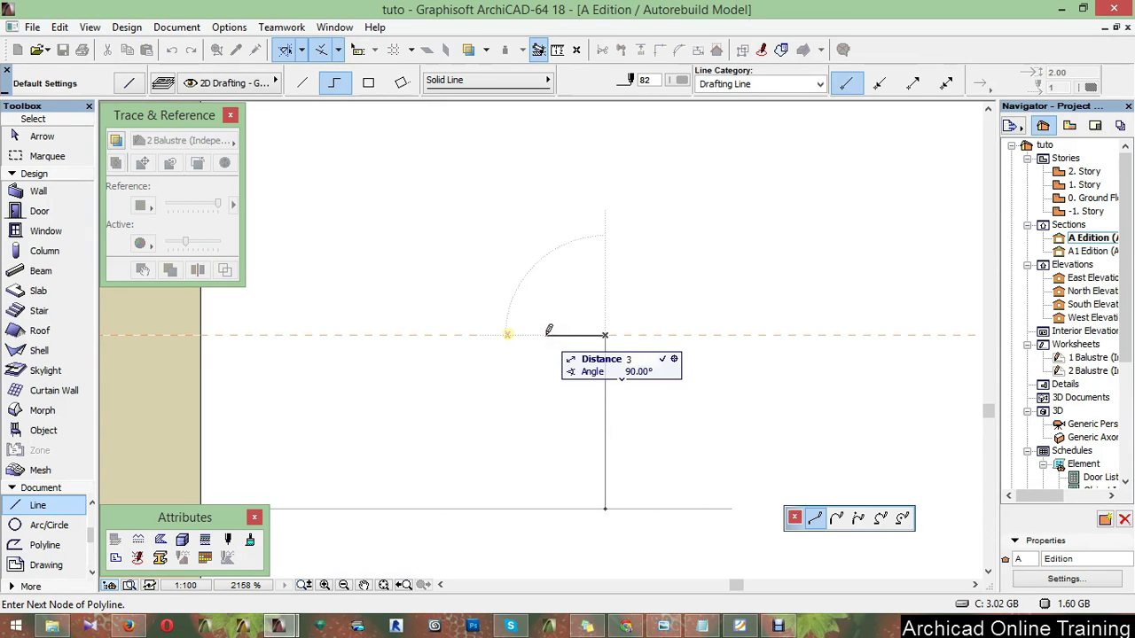
key(Return)
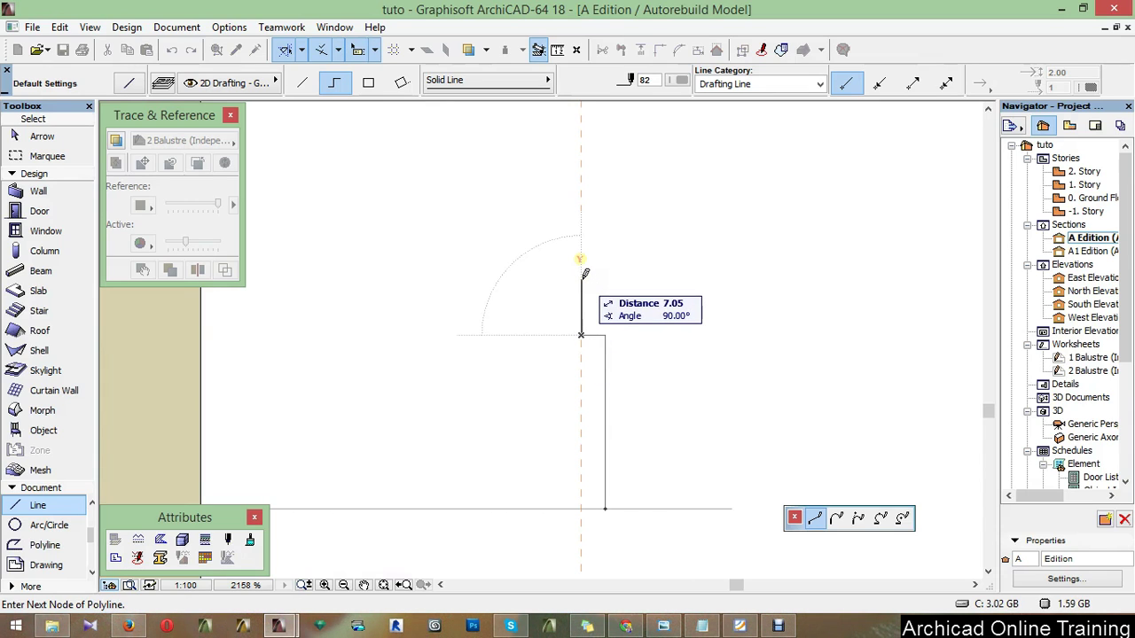
click(577, 313)
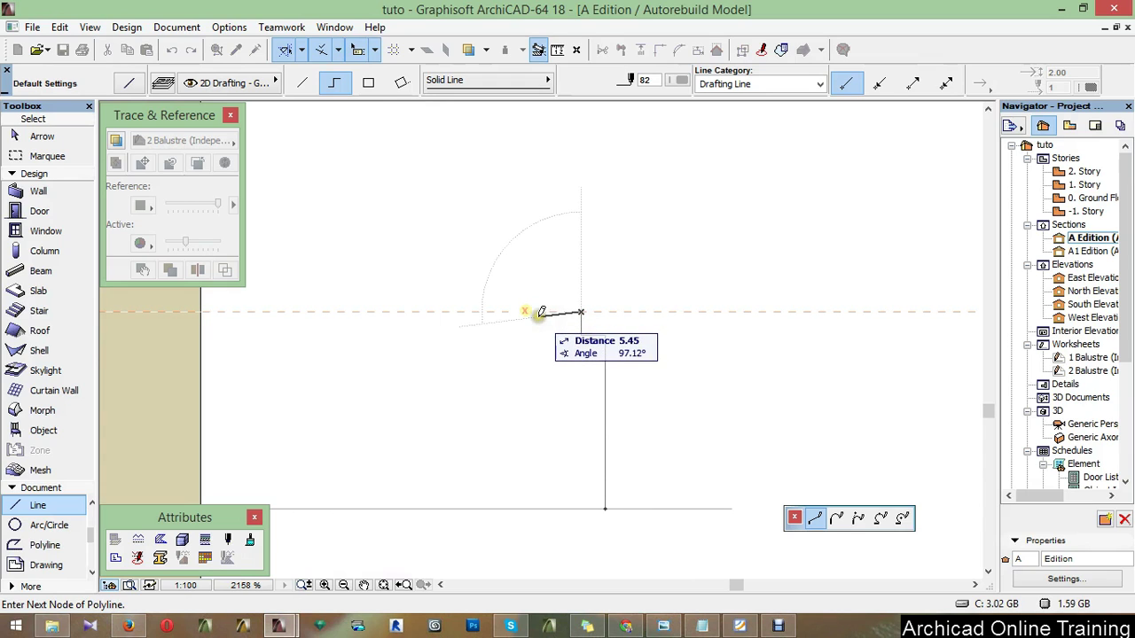
click(568, 312)
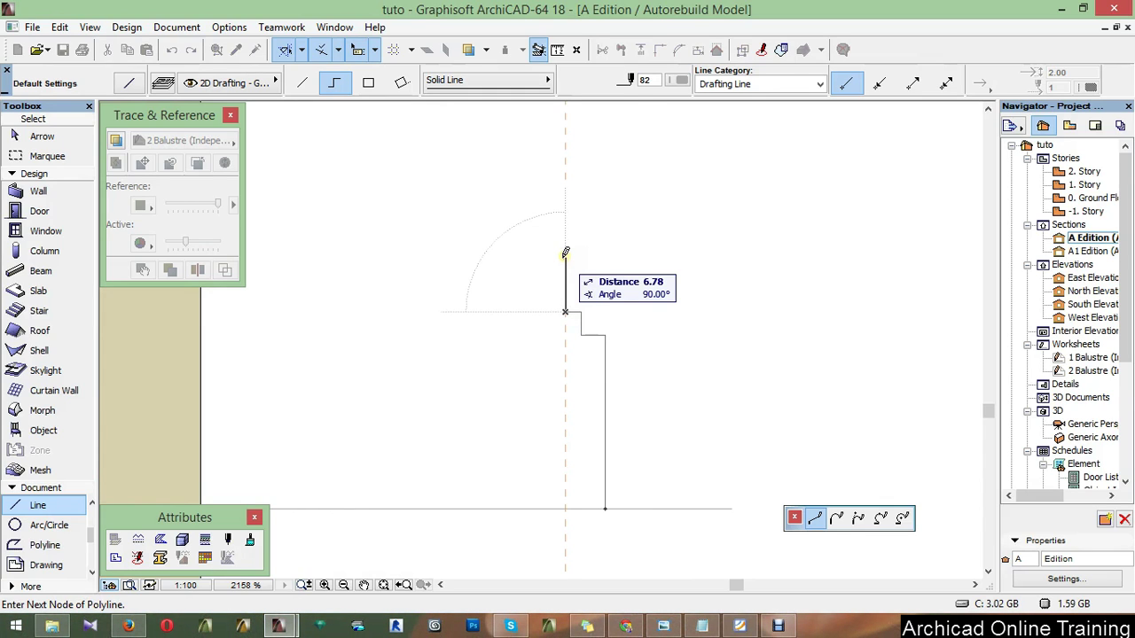
right_click(622, 268)
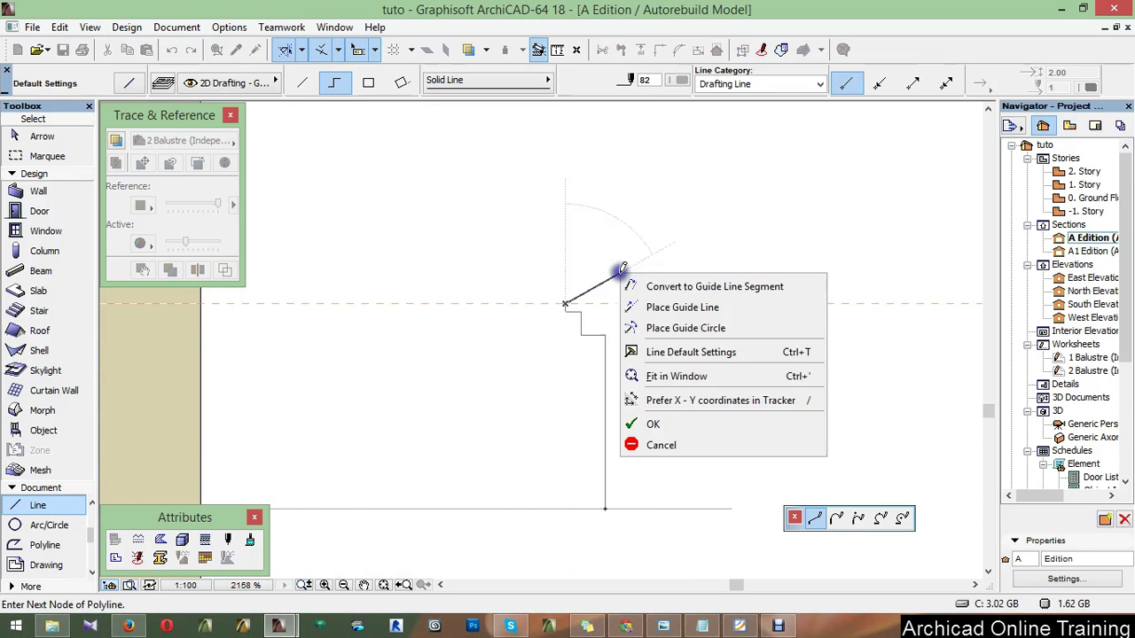
click(661, 425)
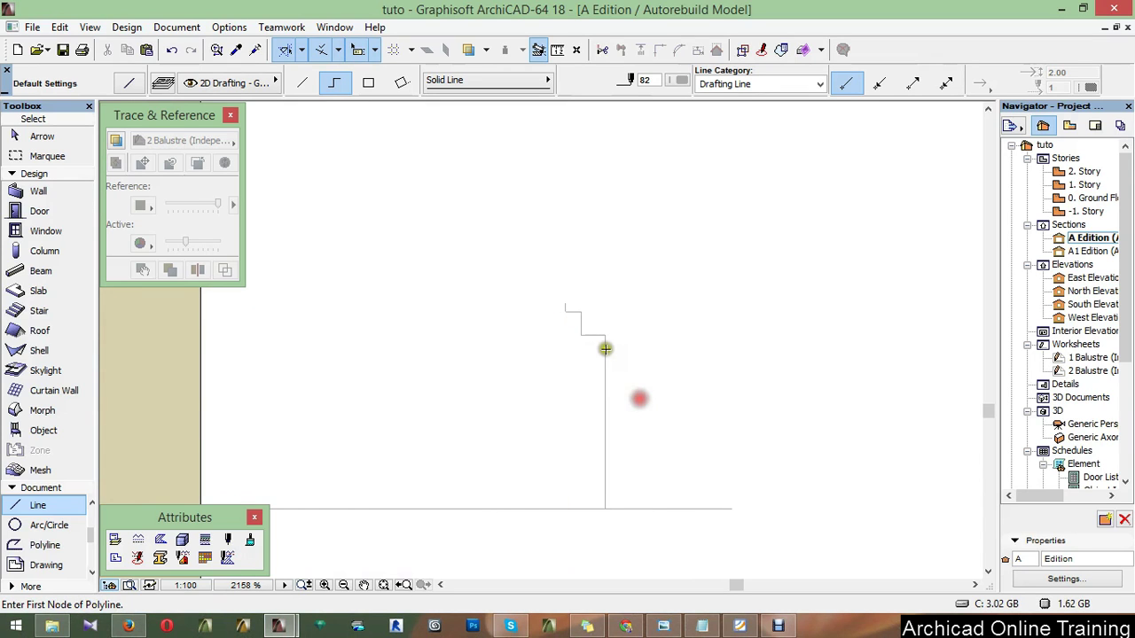
- Draw a single 4.24 long line at 135° joining the outer corners of the profile's lower step
click(302, 83)
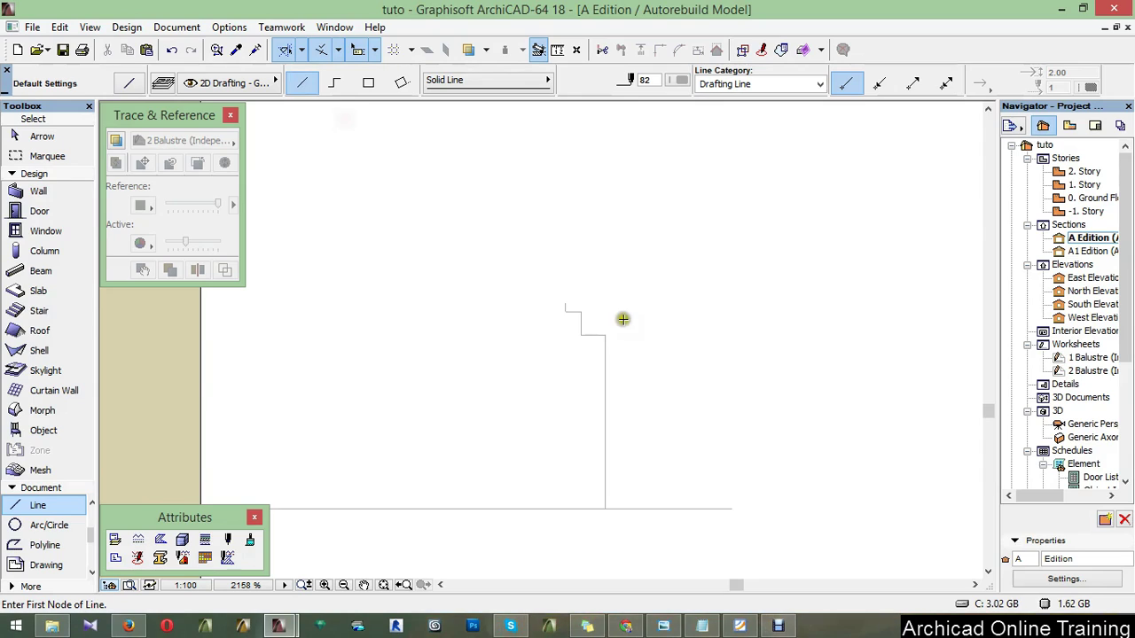
scroll(605, 326, up, 1)
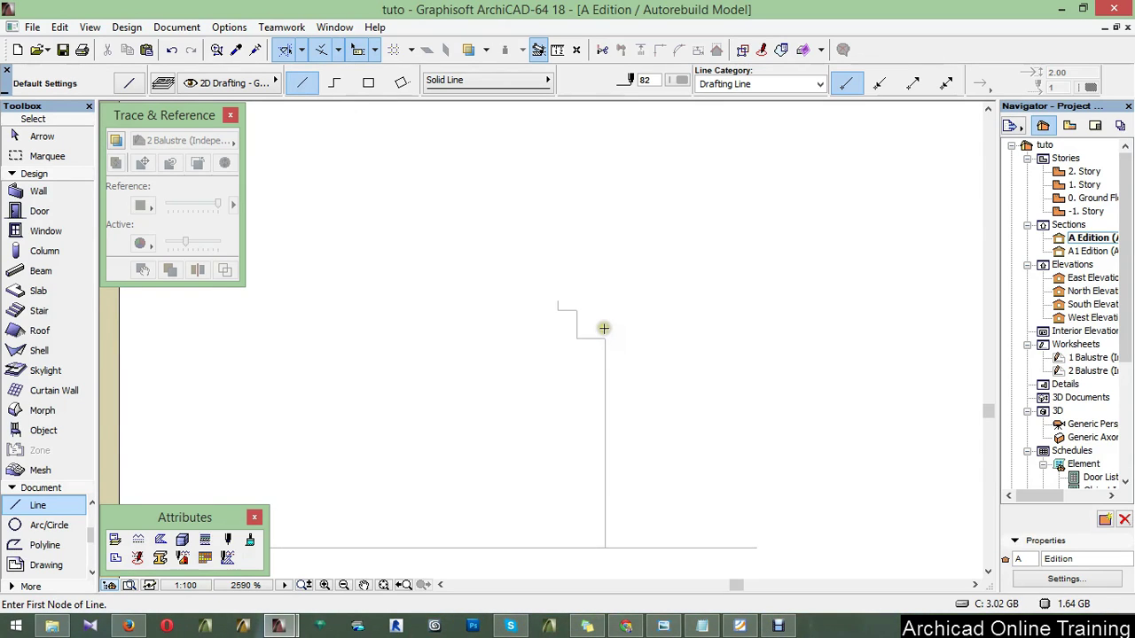
click(606, 336)
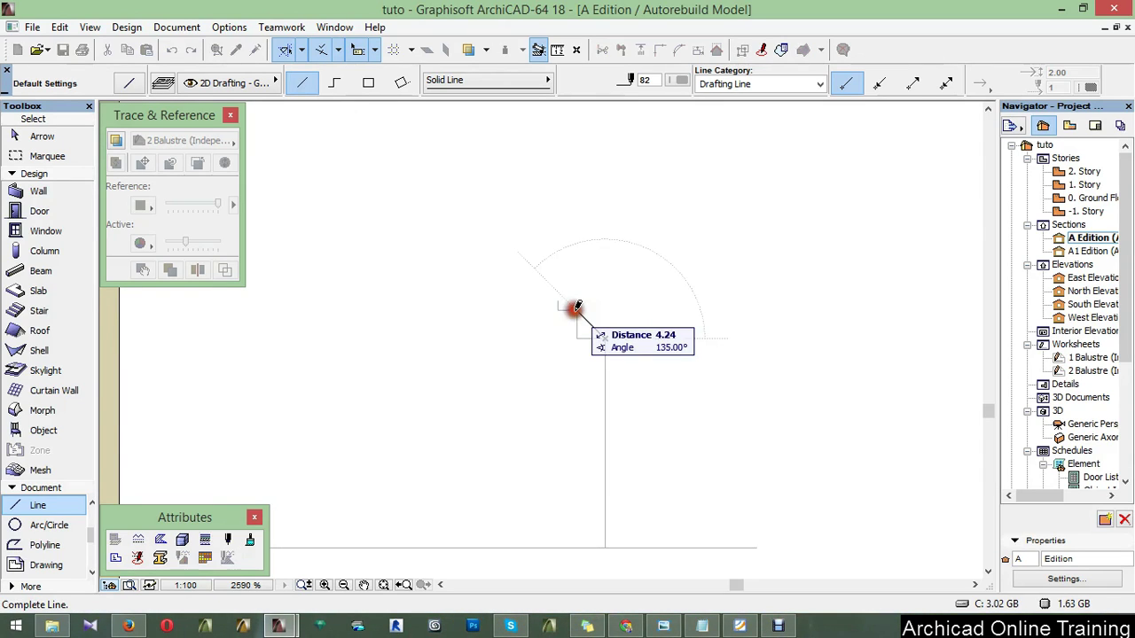
click(577, 310)
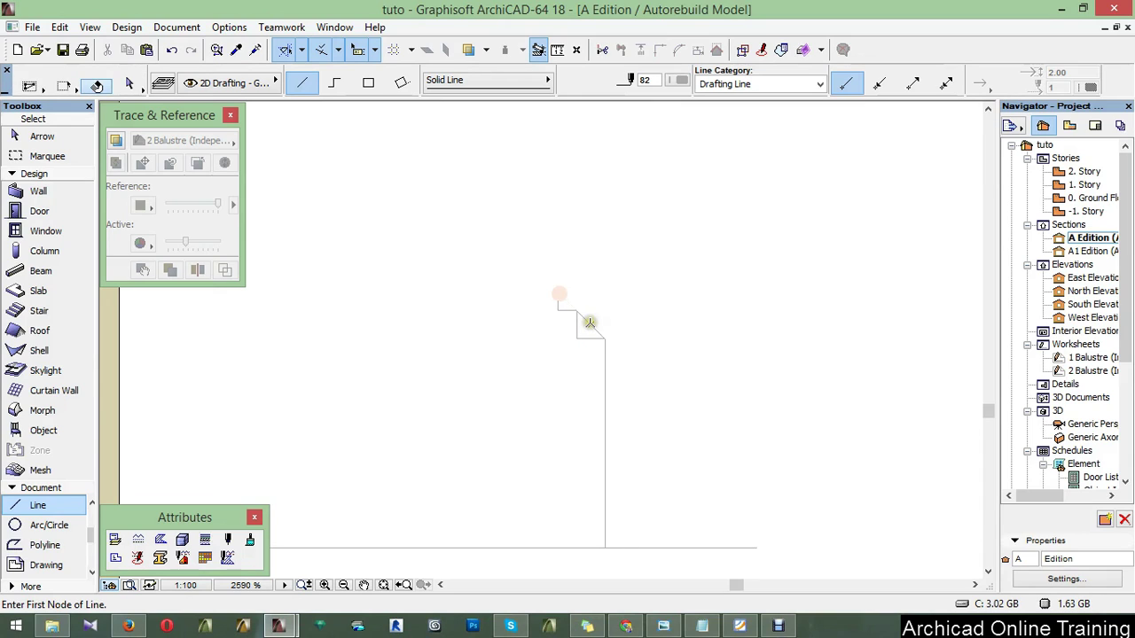
- Curve the diagonal line into a concave arc bulging toward the step's inner corner
shift+click(587, 322)
click(590, 324)
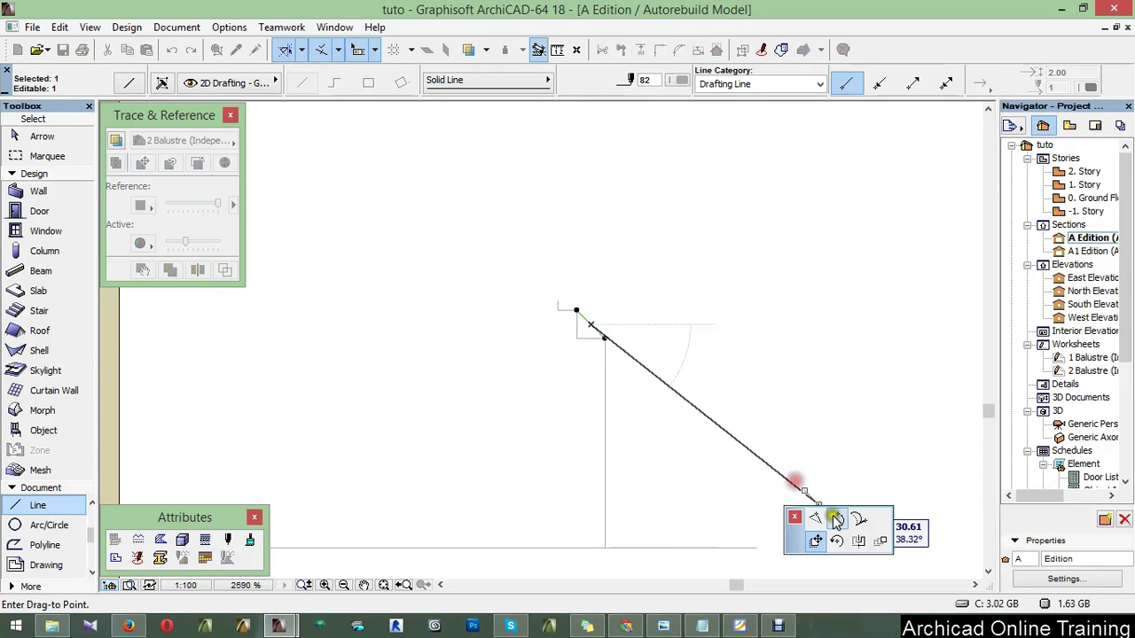
click(835, 520)
scroll(602, 331, up, 5)
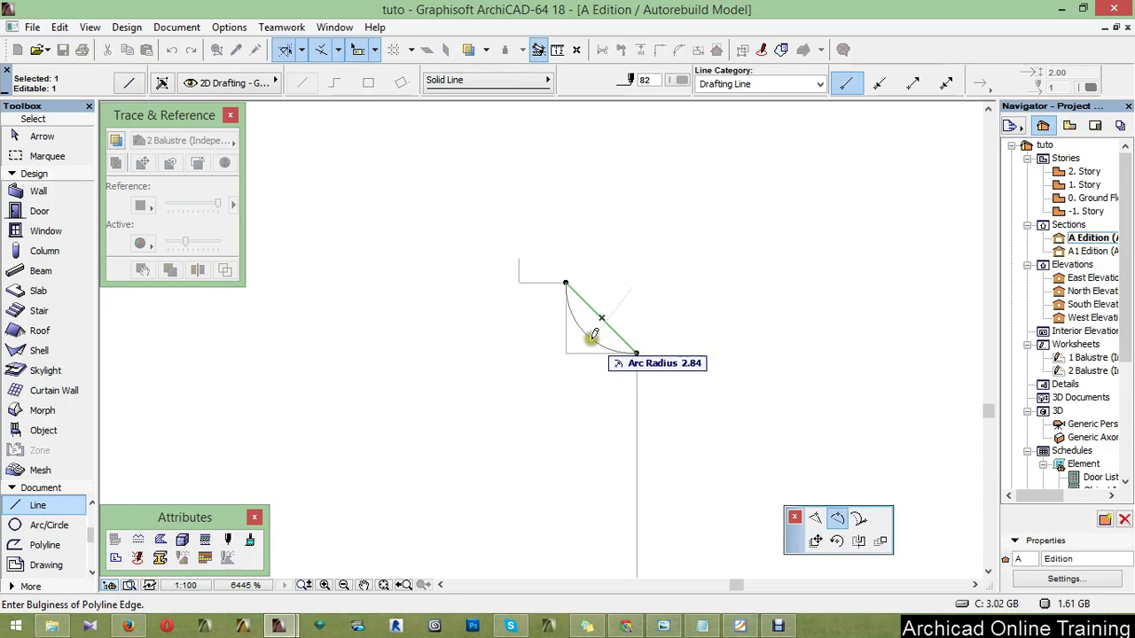
click(590, 334)
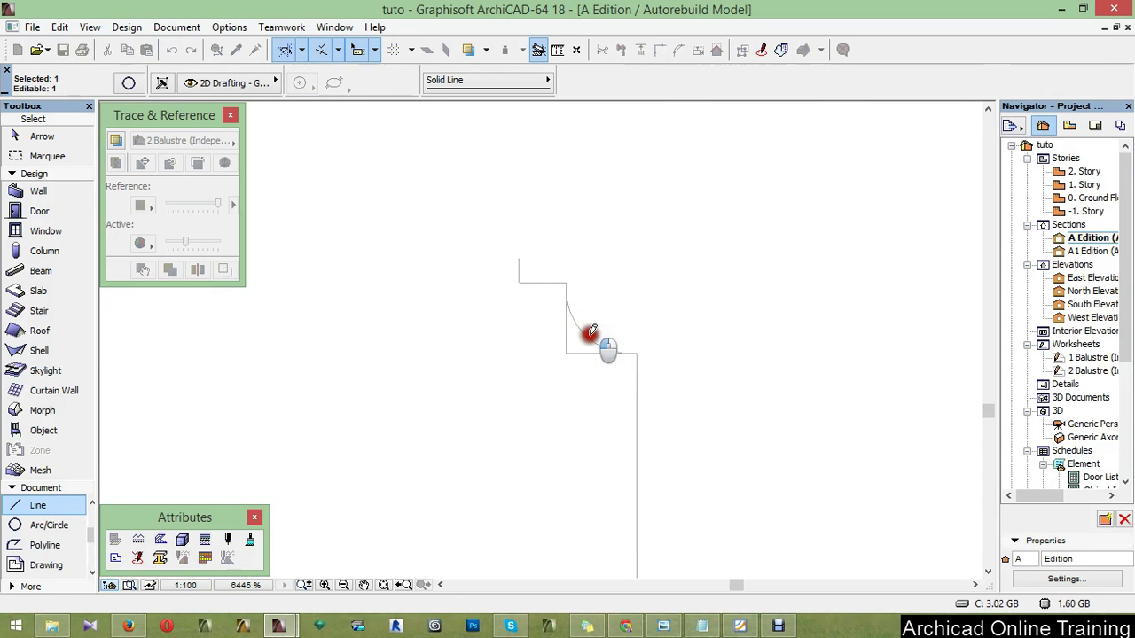
key(ctrl+z)
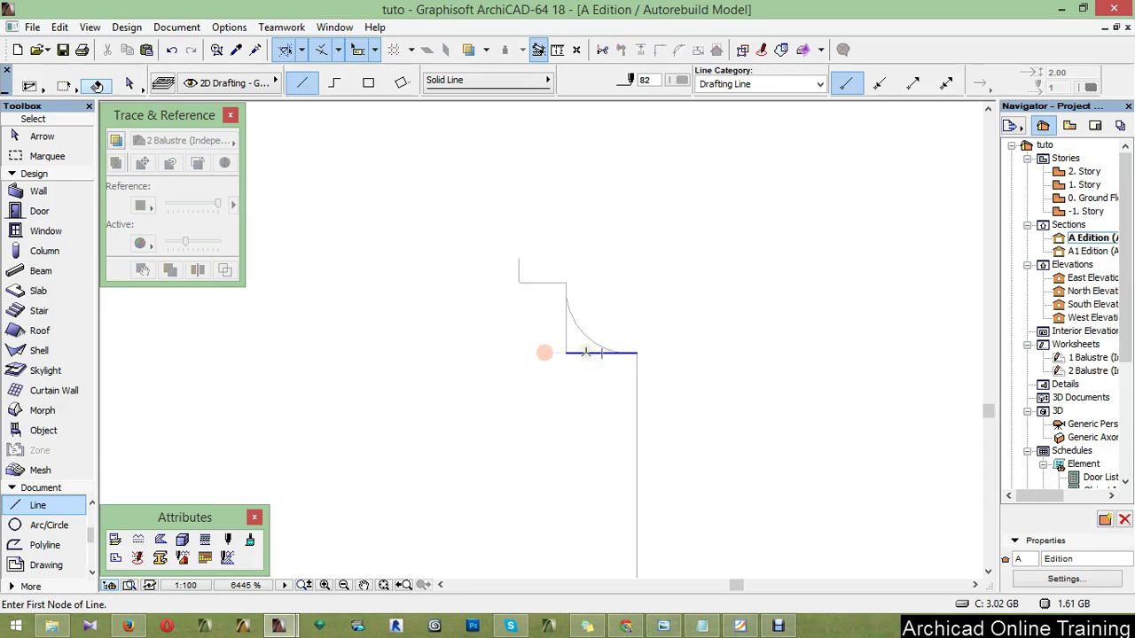
- Suspend groups and delete the two straight segments of the lower step behind the concave arc
key(Escape)
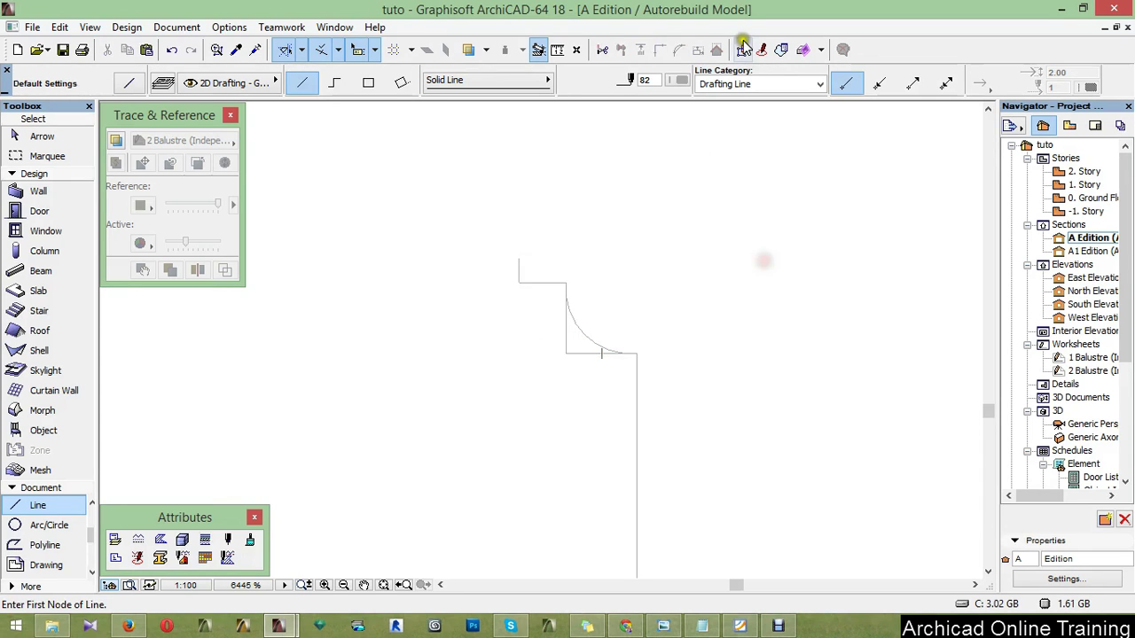
click(745, 49)
click(588, 352)
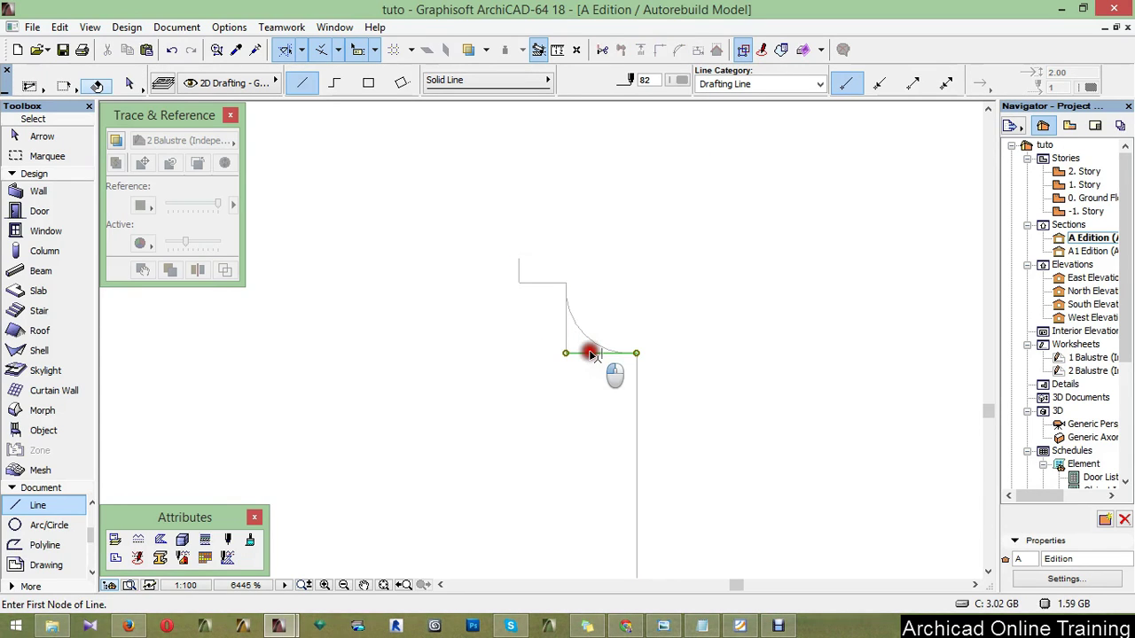
click(565, 330)
click(695, 328)
- Curve the short vertical segment below the concave arc into an outward-bulging arc with a radius of about 2.52
scroll(504, 353, down, 1)
shift+click(601, 454)
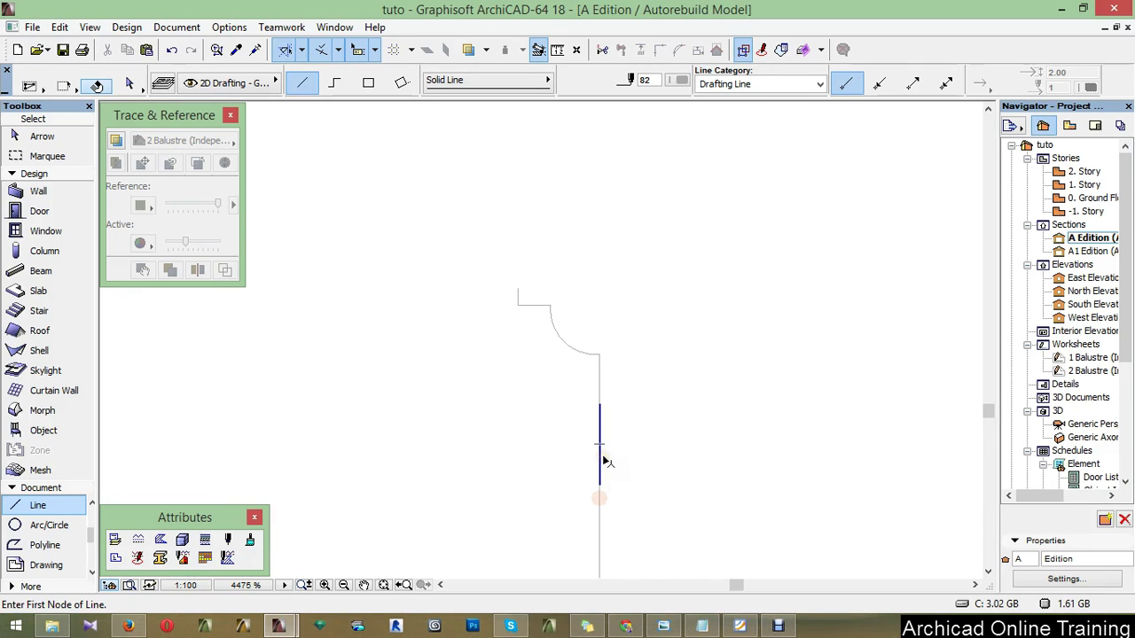
click(600, 441)
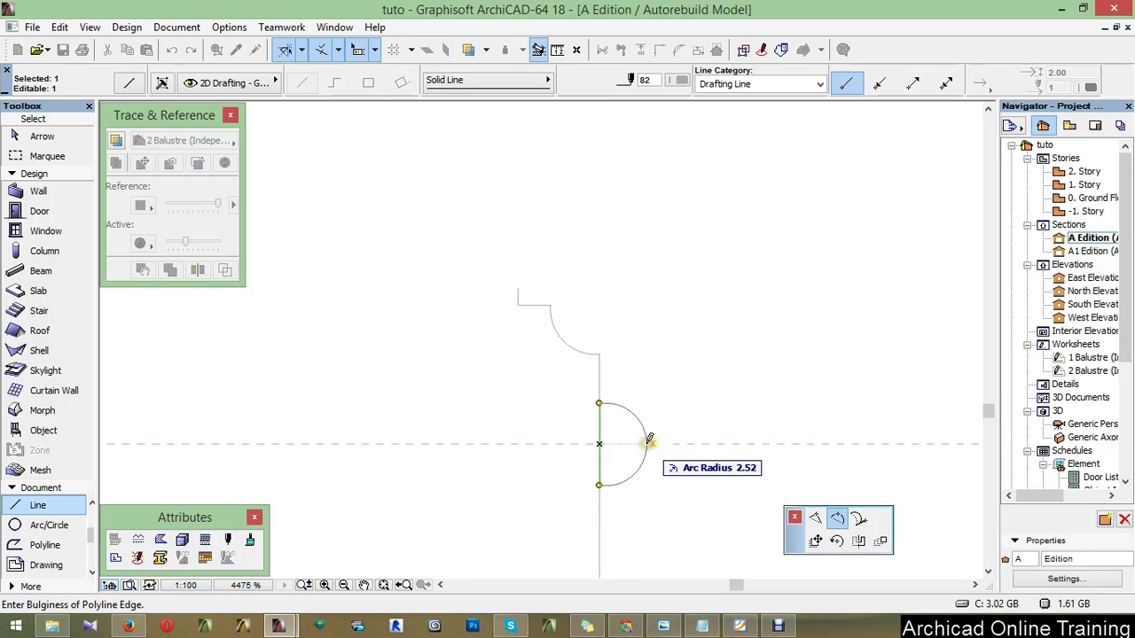
click(650, 439)
scroll(621, 321, down, 2)
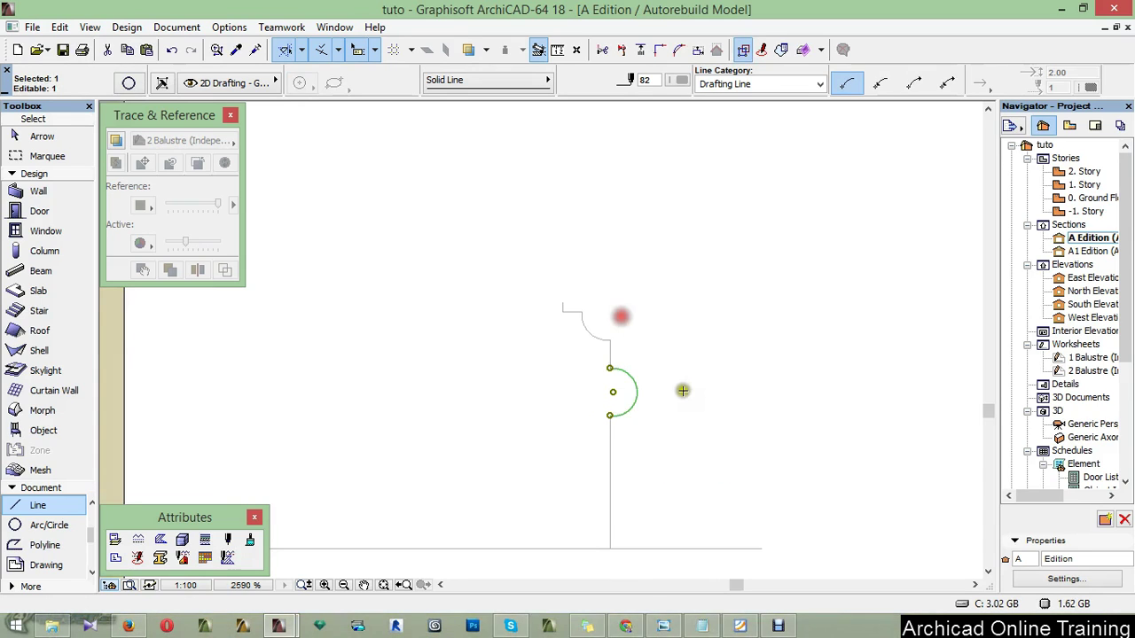
key(Escape)
- Shorten the lowest vertical line of the profile by stretching its lower end up to the line's midpoint
shift+click(611, 487)
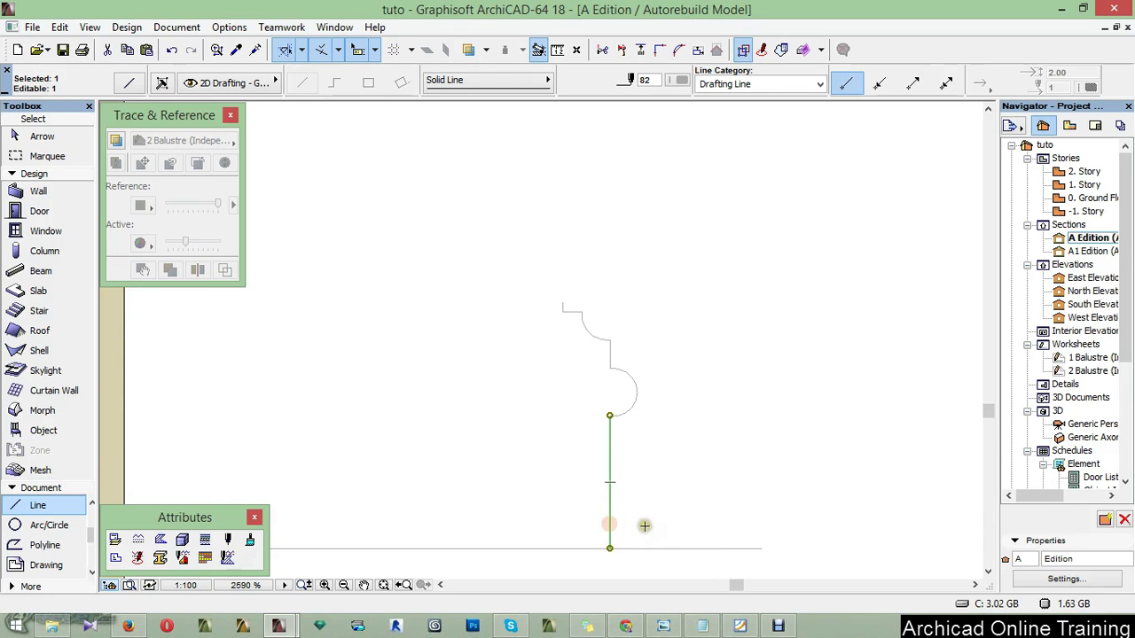
scroll(644, 523, up, 1)
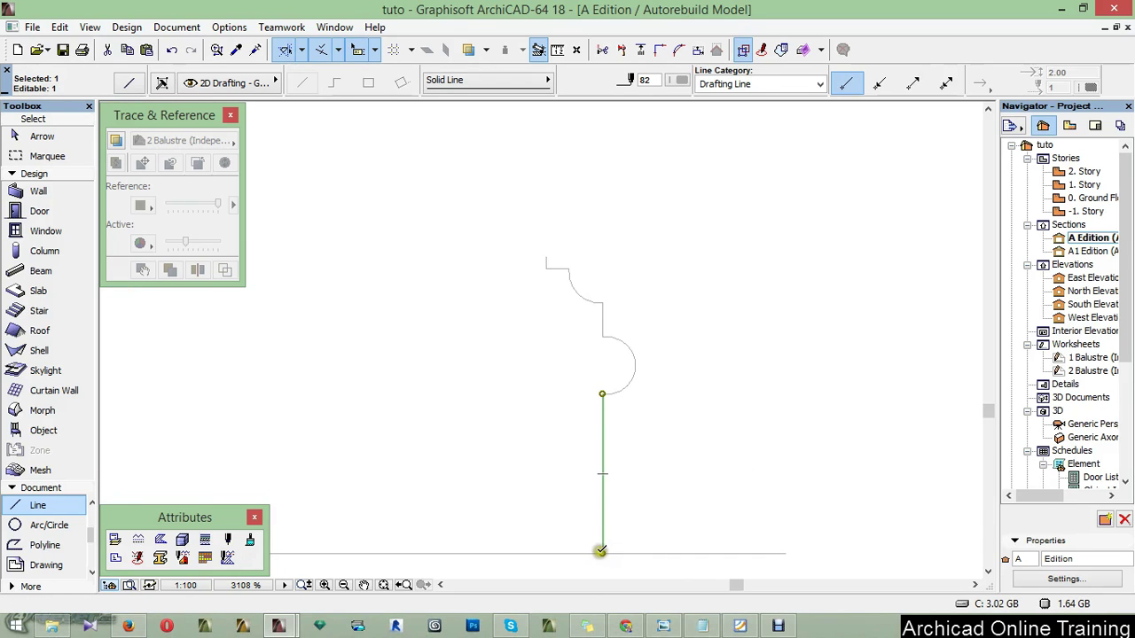
click(602, 543)
click(602, 542)
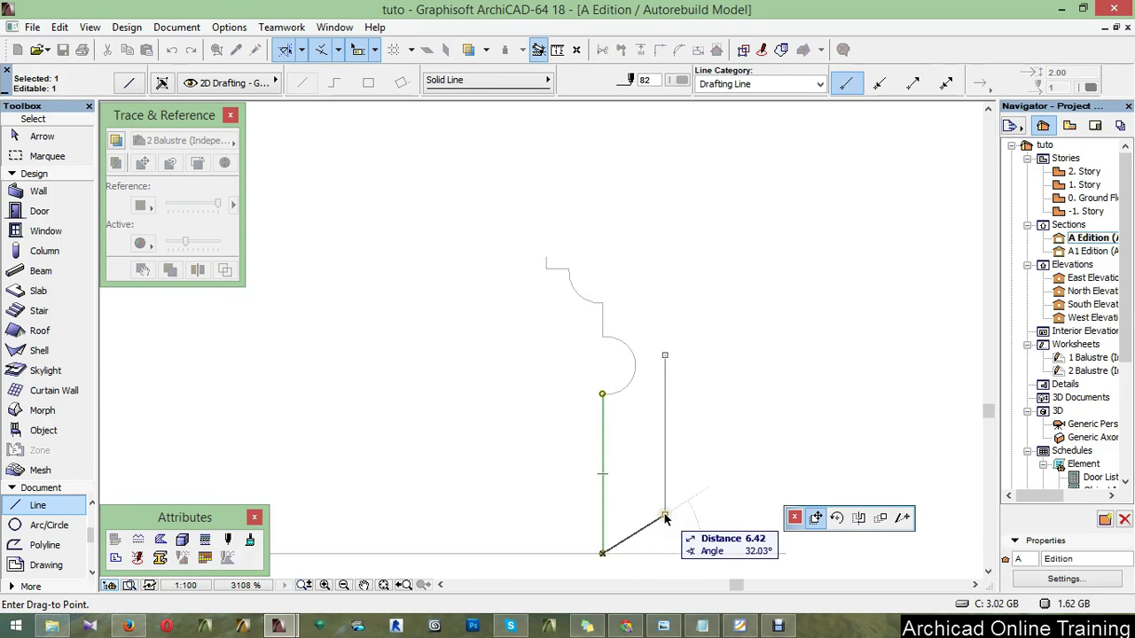
click(903, 517)
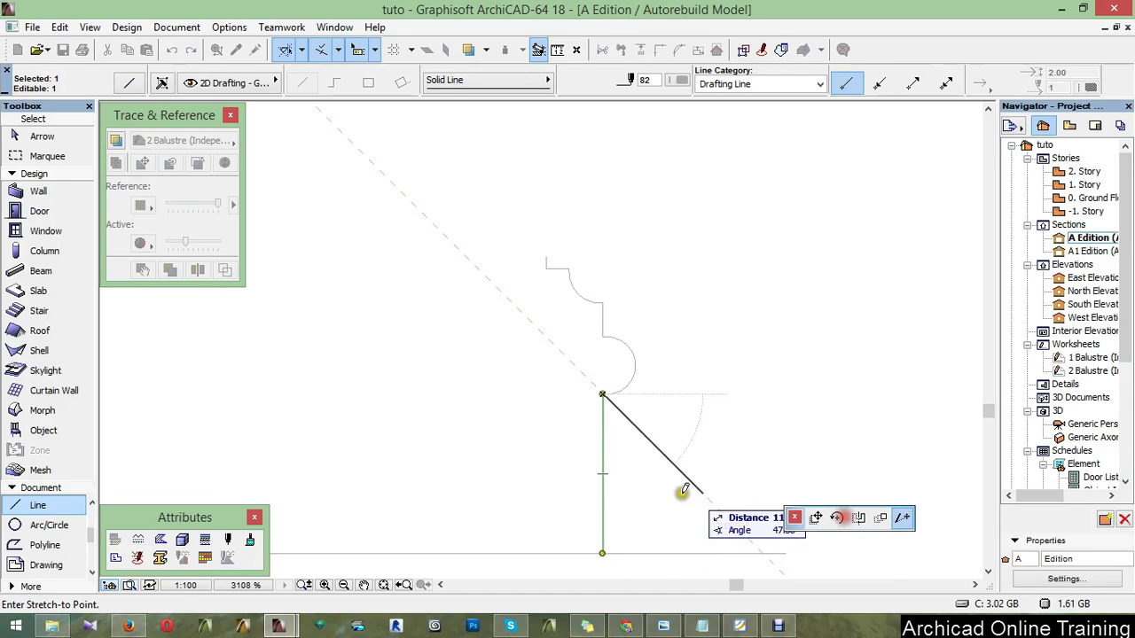
click(603, 469)
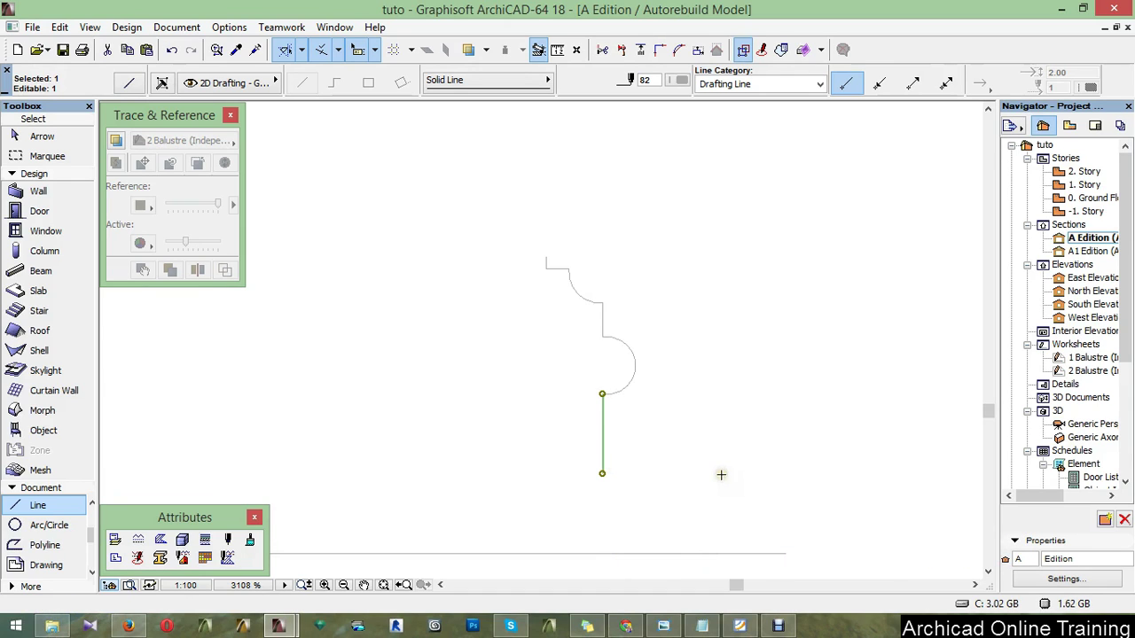
scroll(685, 495, down, 1)
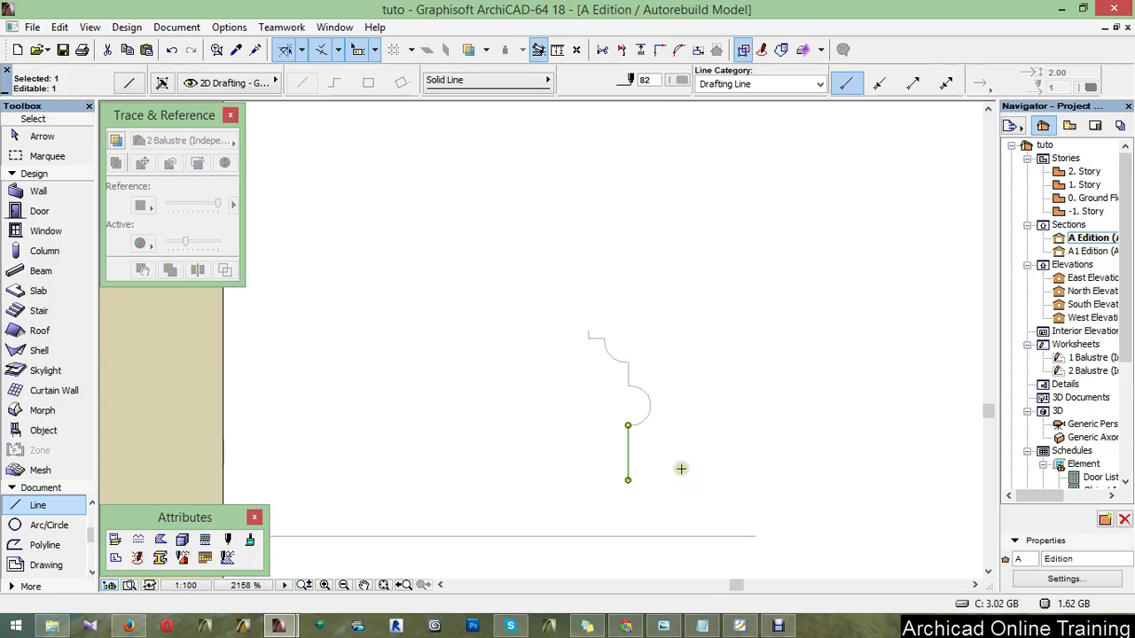
key(Escape)
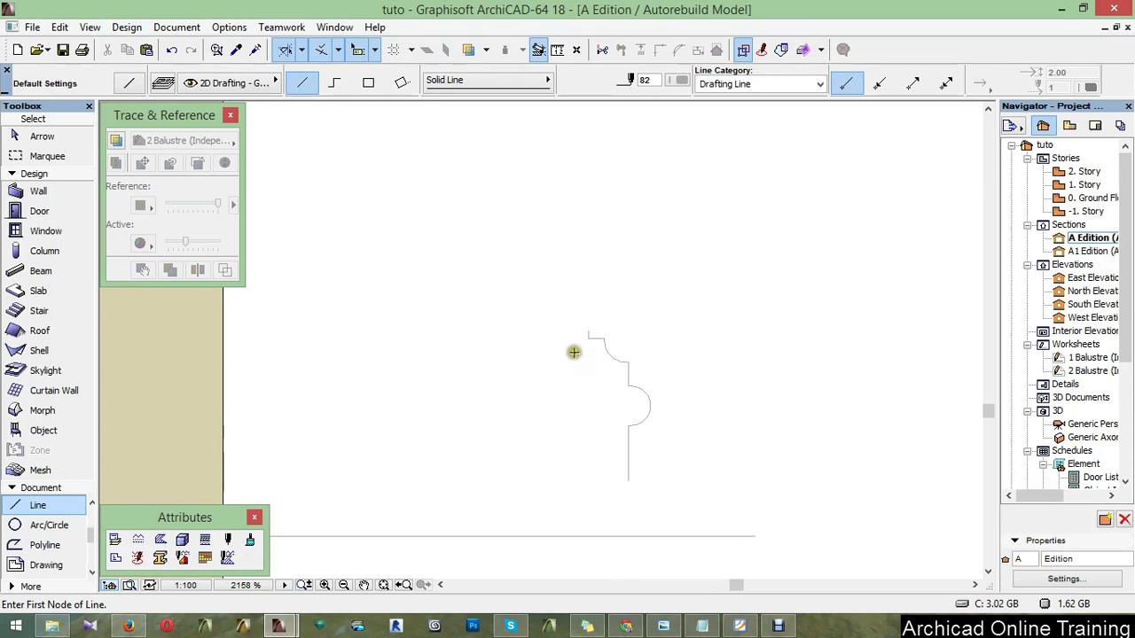
- Move the whole profile closer to the wall, placing its lower end on the horizontal base line
click(36, 136)
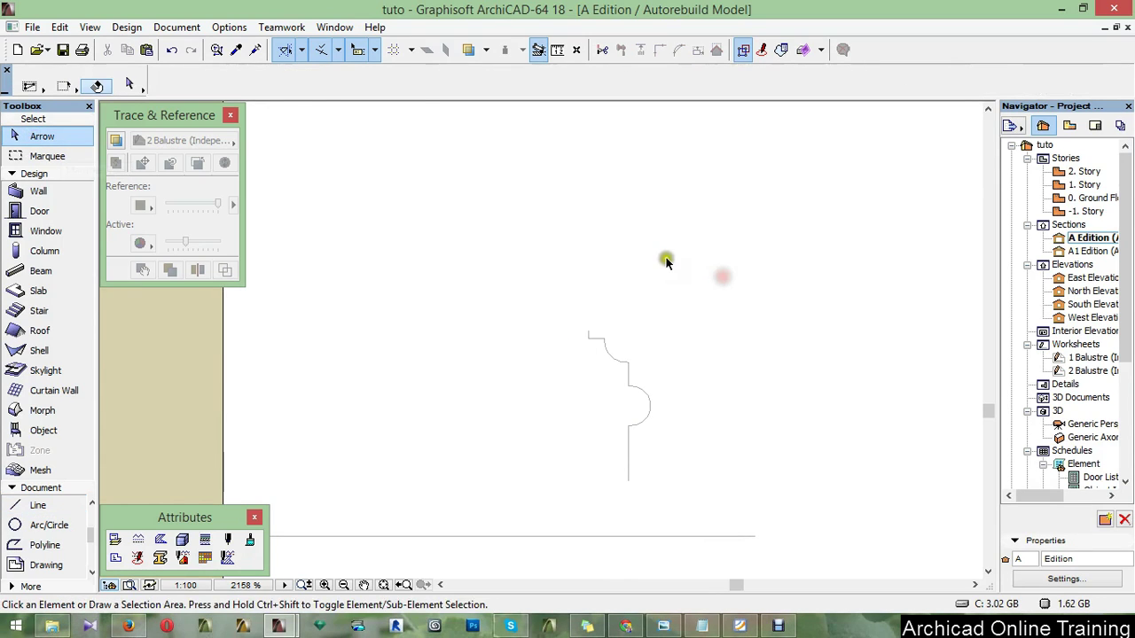
click(550, 303)
click(659, 508)
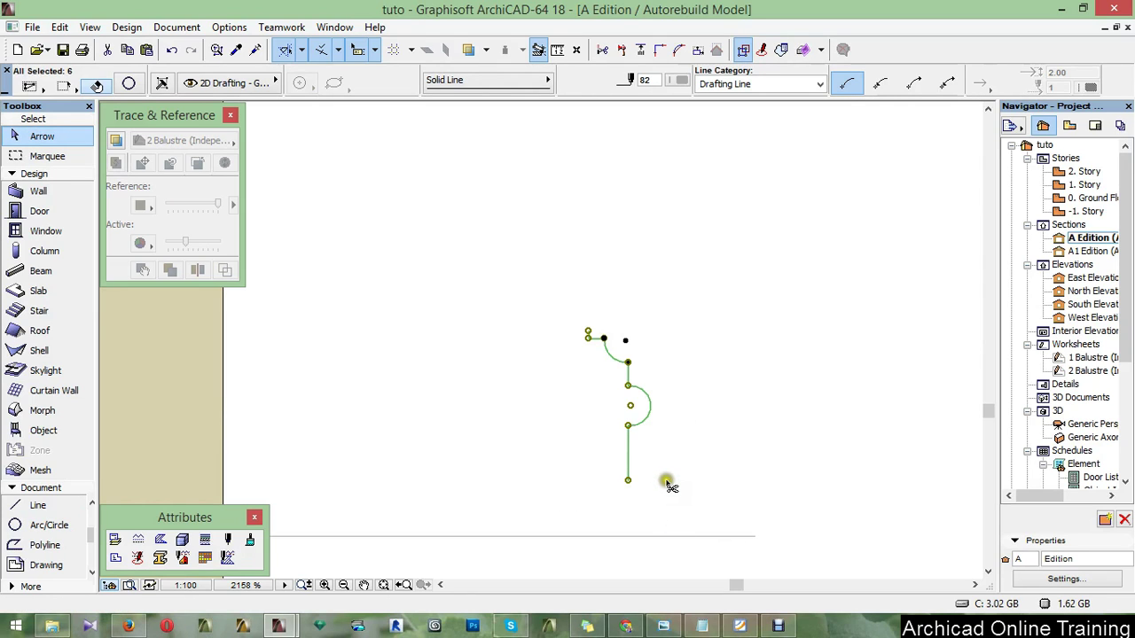
click(759, 420)
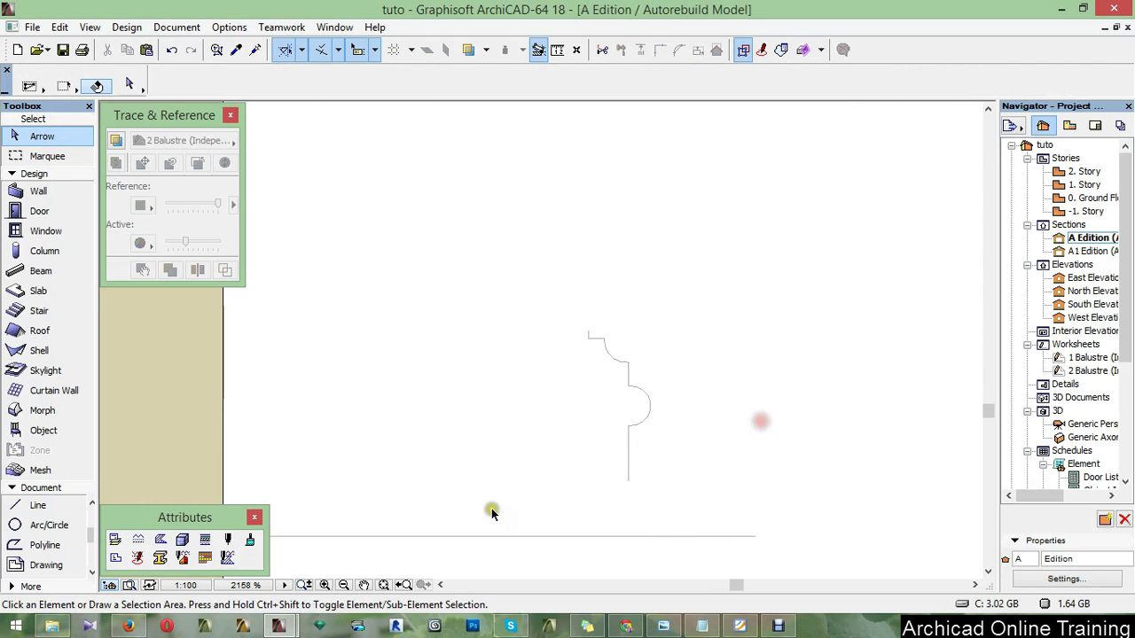
scroll(544, 372, down, 2)
scroll(402, 464, up, 1)
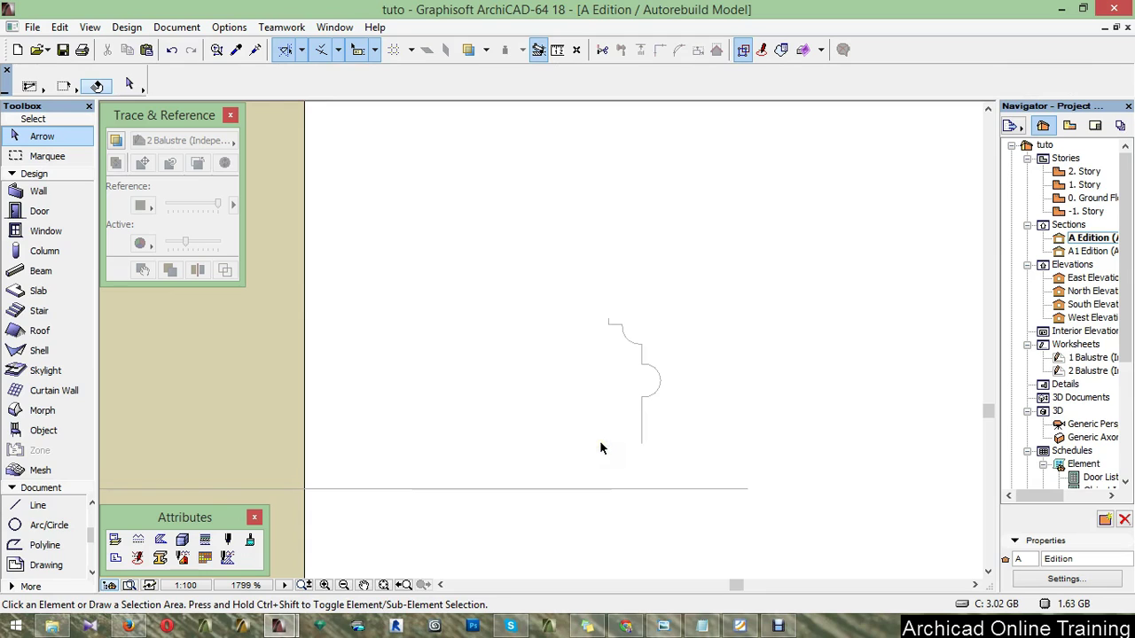
drag(619, 308, 719, 473)
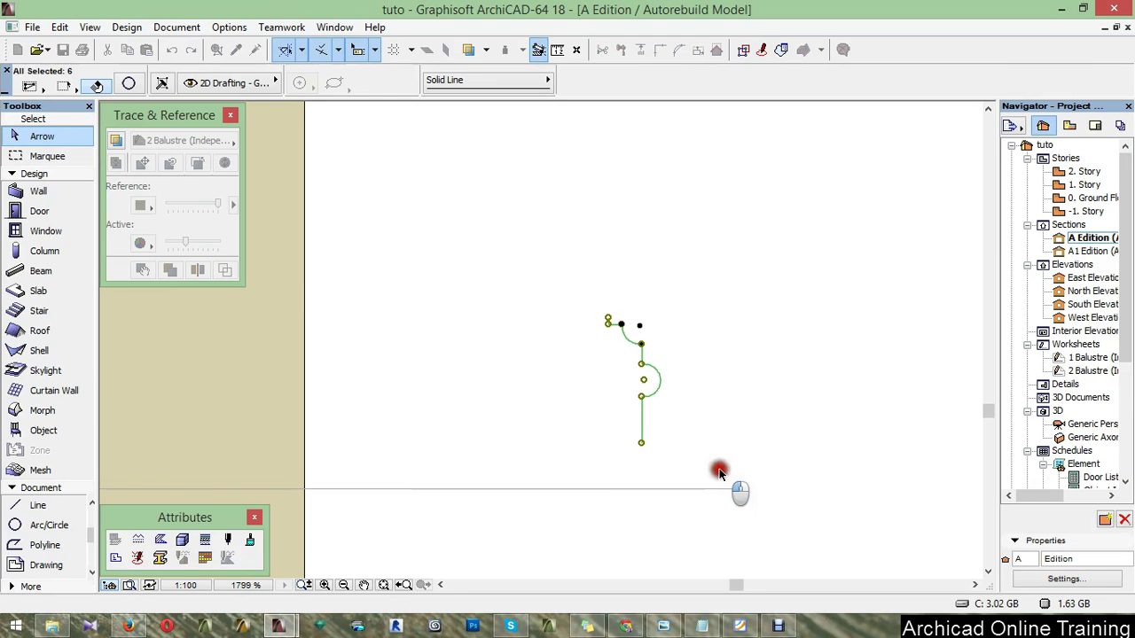
key(ctrl+d)
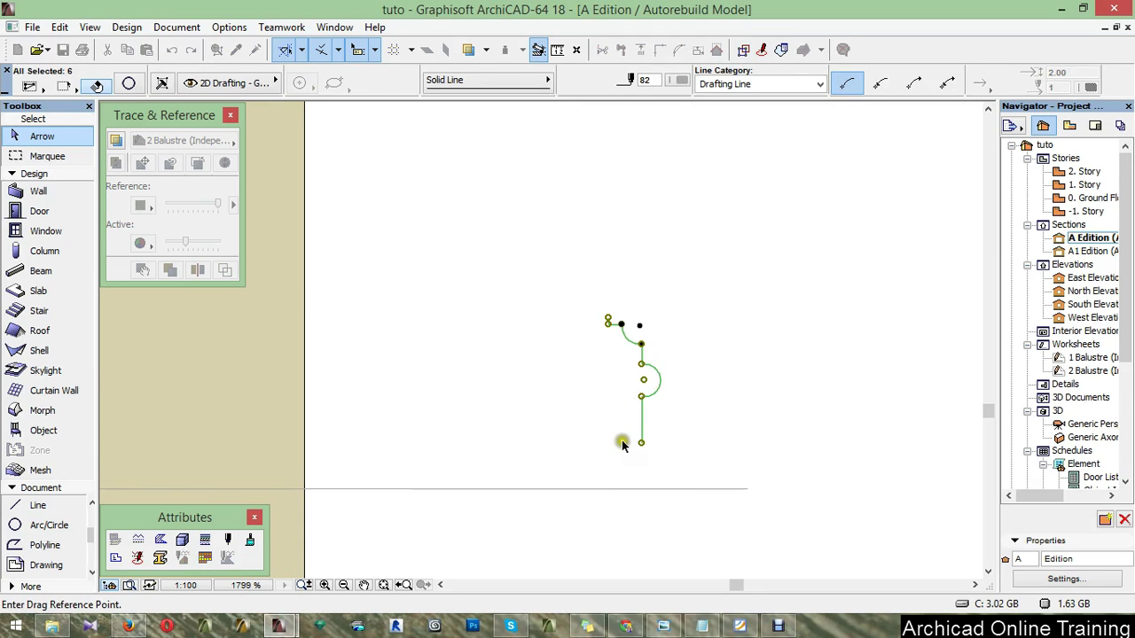
click(640, 446)
click(484, 466)
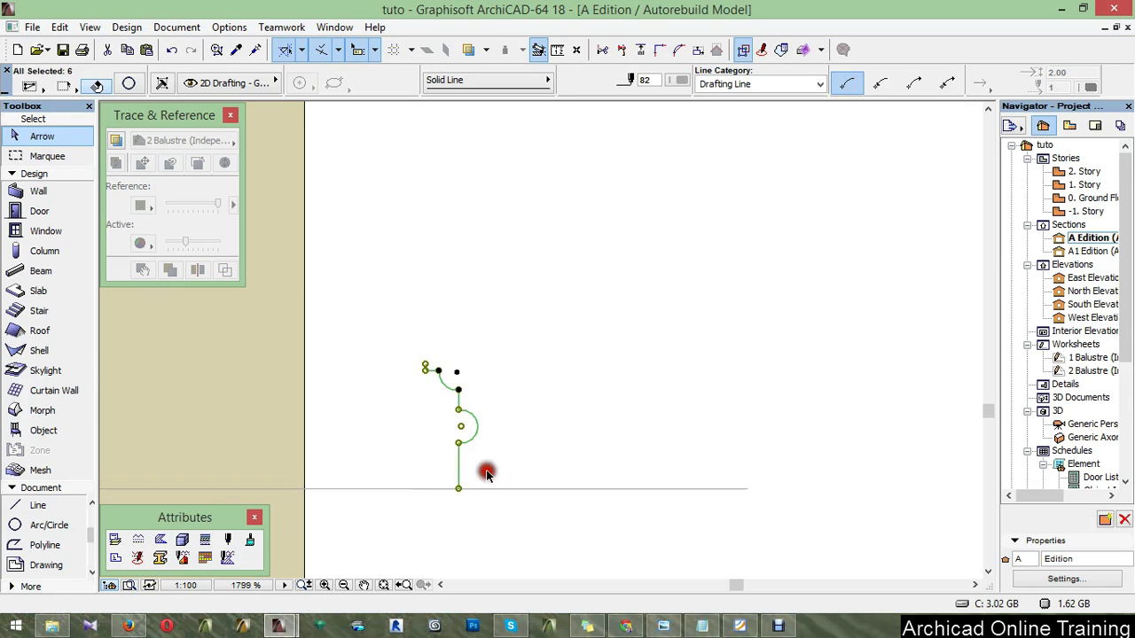
click(564, 446)
- Draw a horizontal line 20 long at 180° from the profile's upper end toward the wall
scroll(236, 355, up, 2)
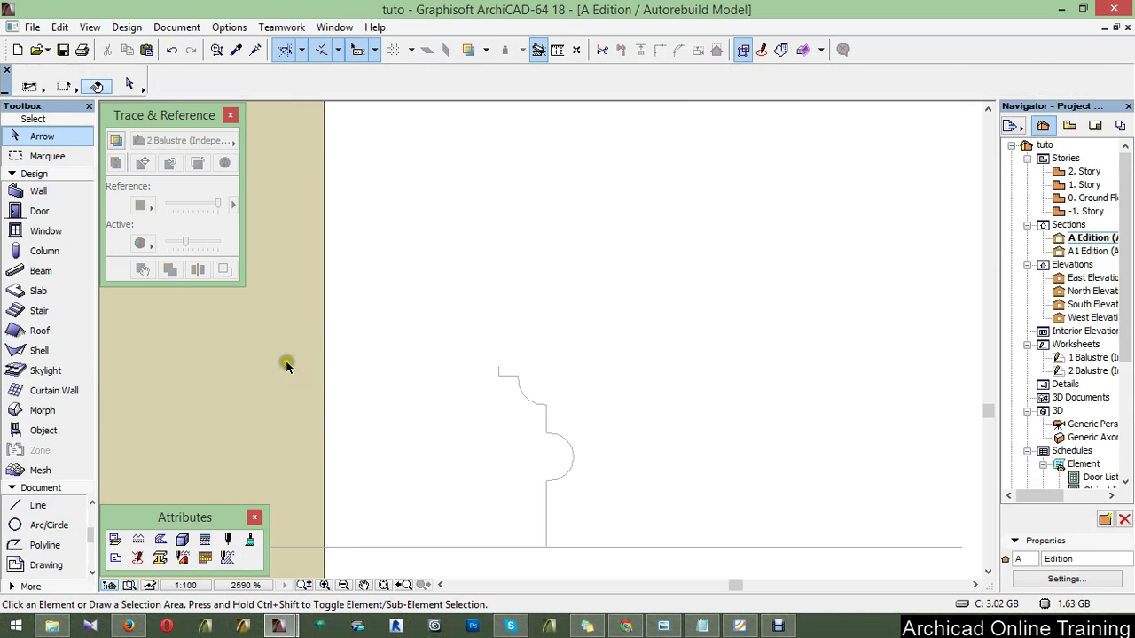
click(18, 512)
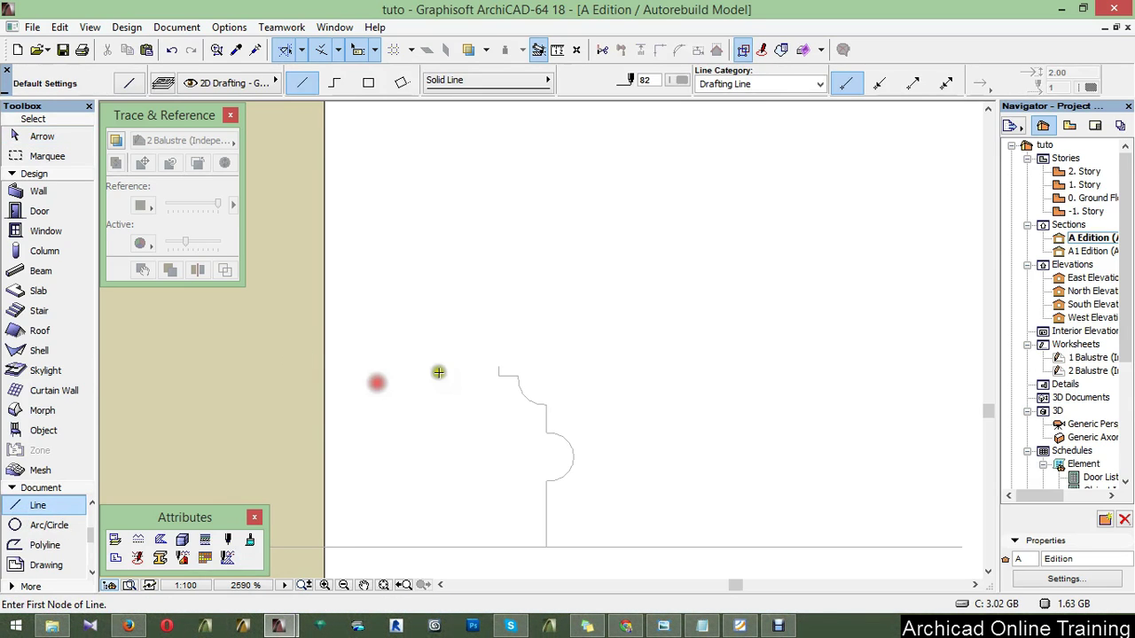
click(500, 365)
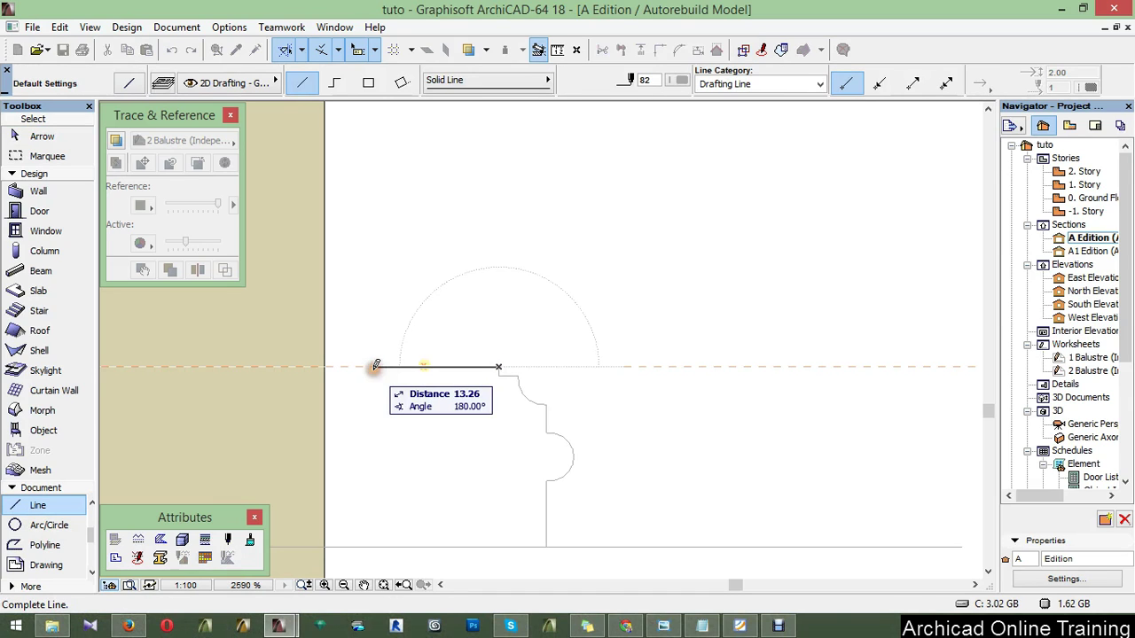
key(Tab)
text(2590)
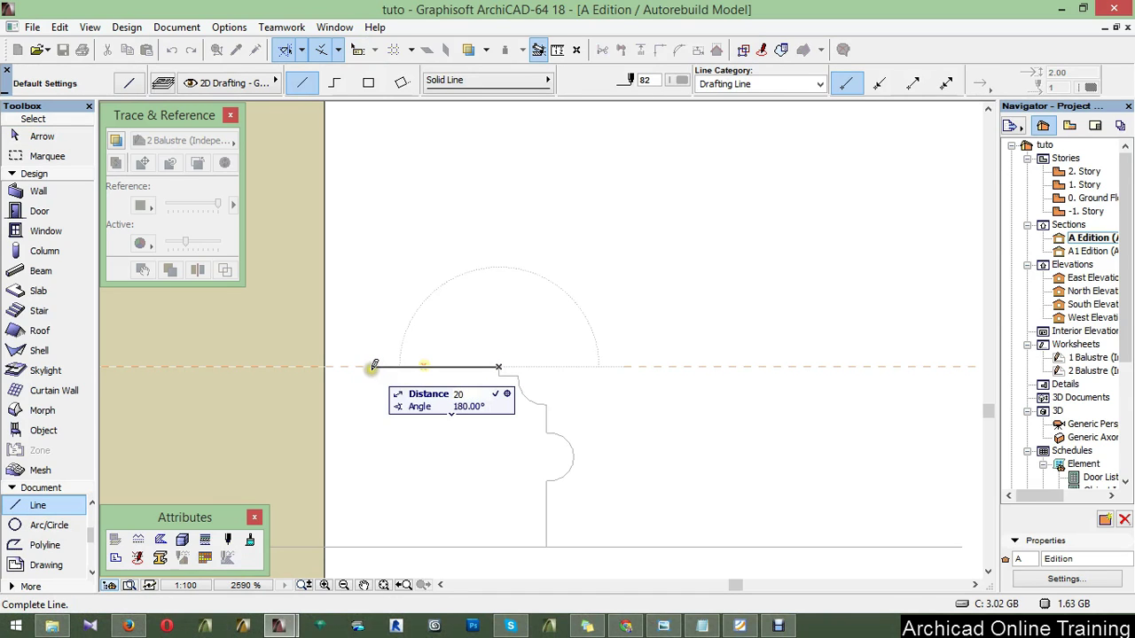
key(Return)
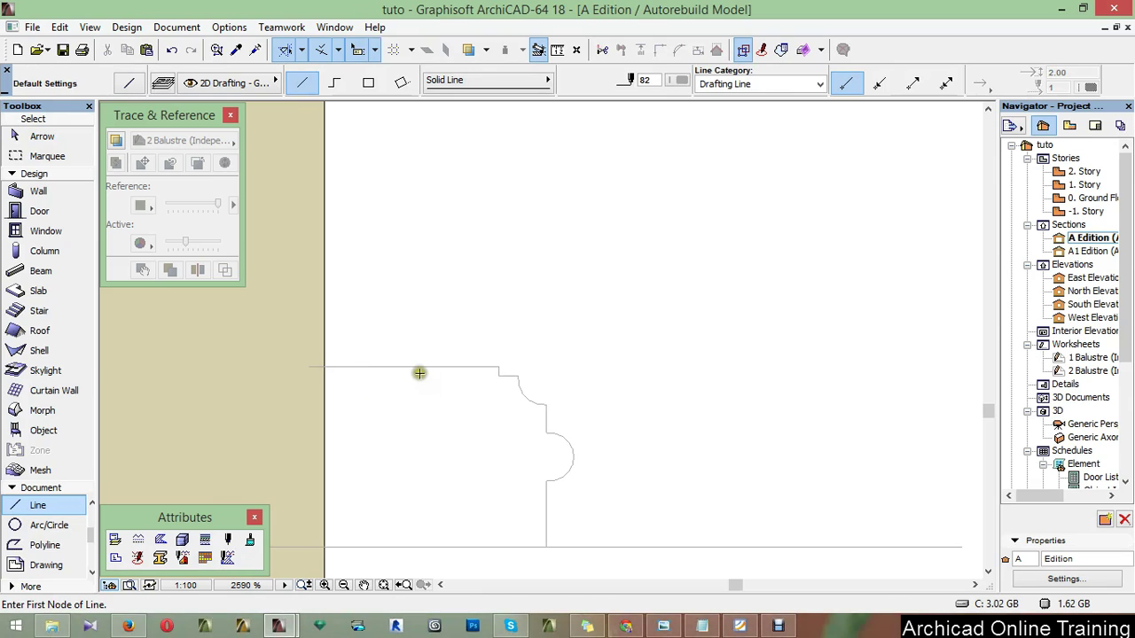
- Move the complete profile horizontally 1.55 away from the wall so its top line ends on the wall face
scroll(598, 455, down, 1)
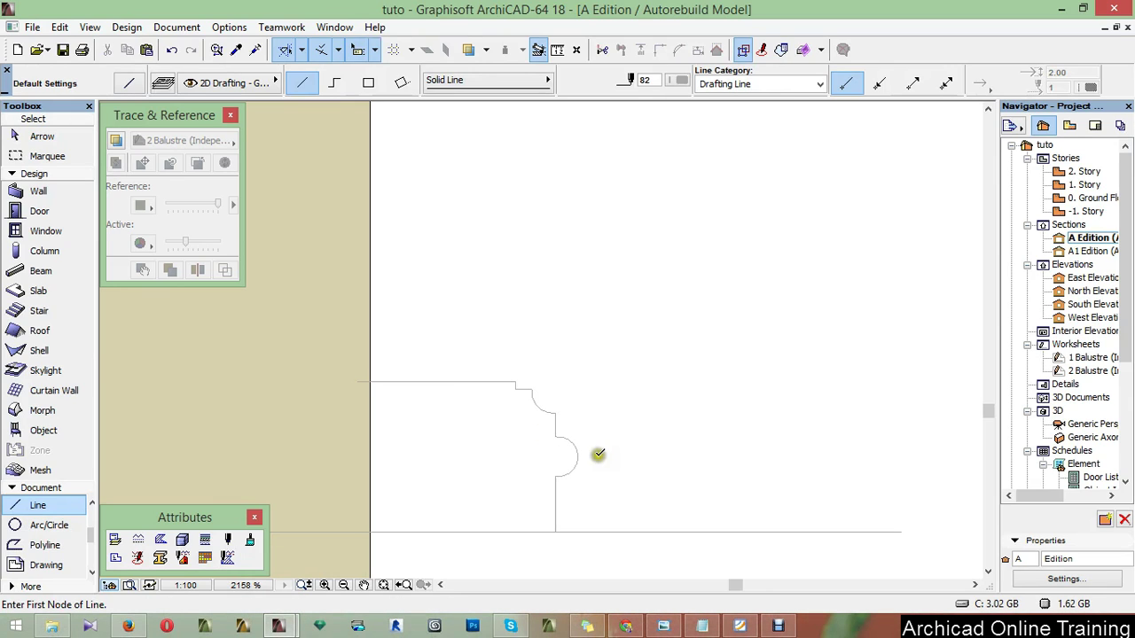
click(436, 382)
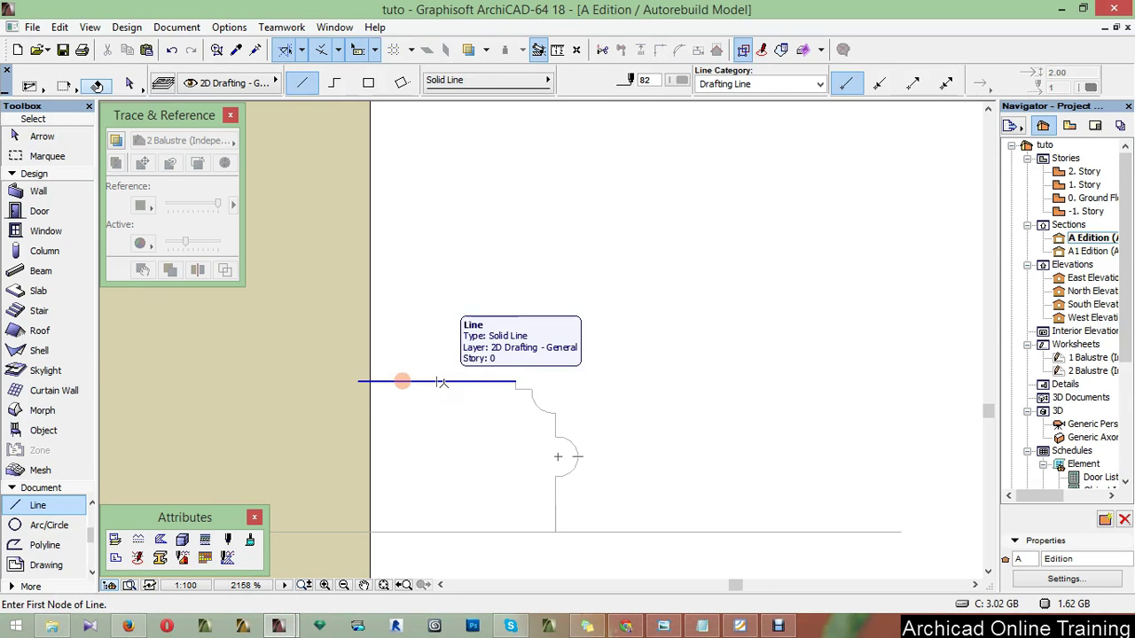
scroll(431, 298, down, 1)
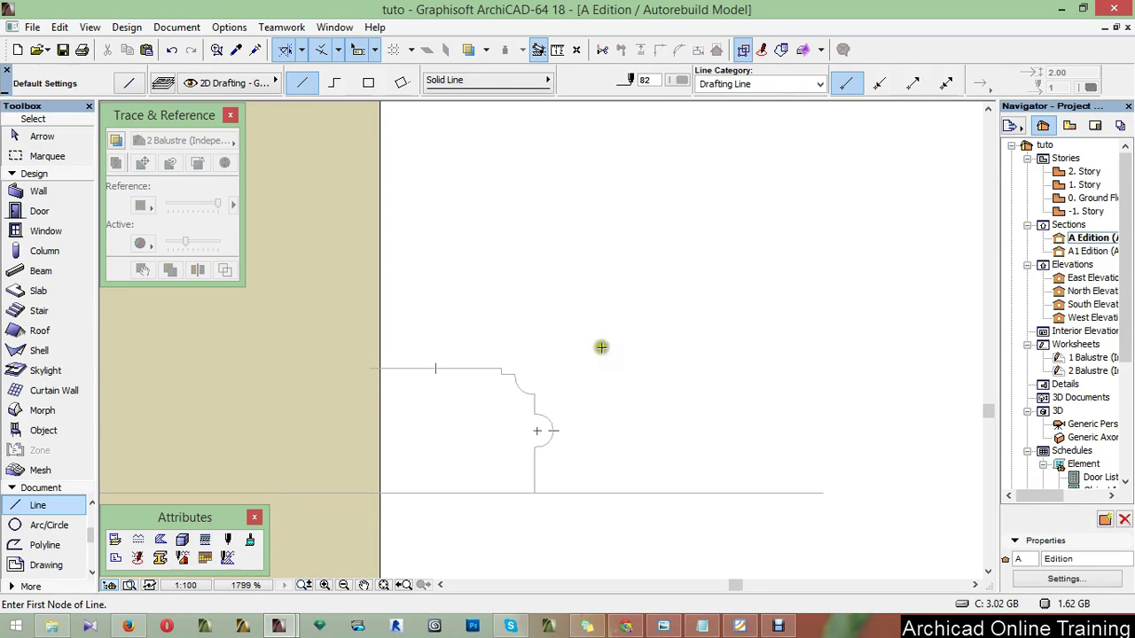
click(16, 136)
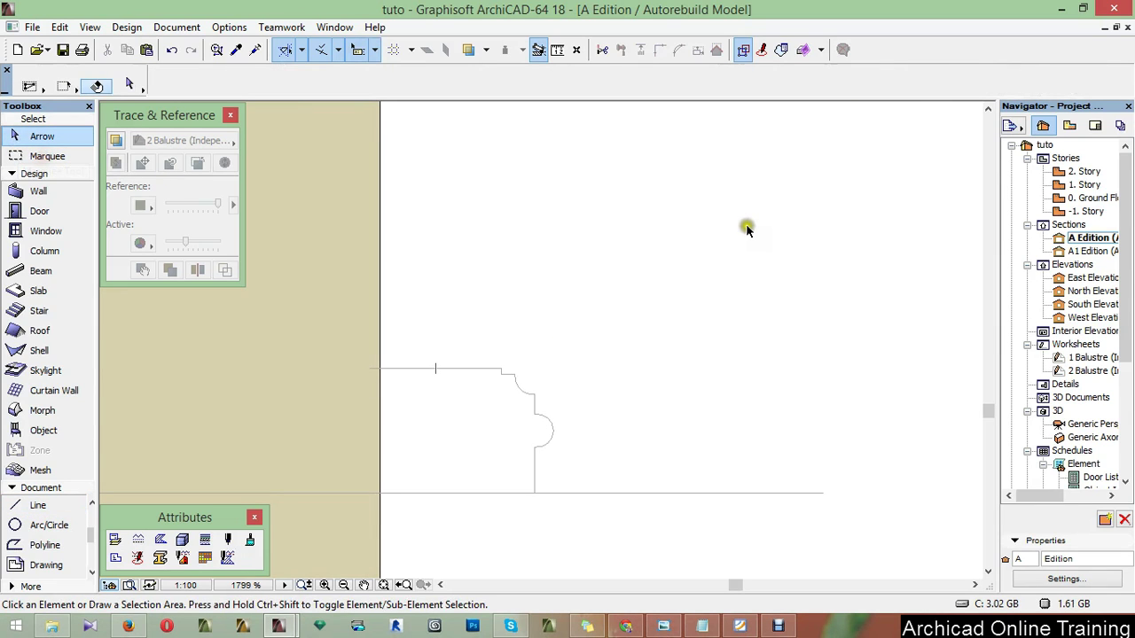
click(451, 368)
scroll(450, 371, up, 5)
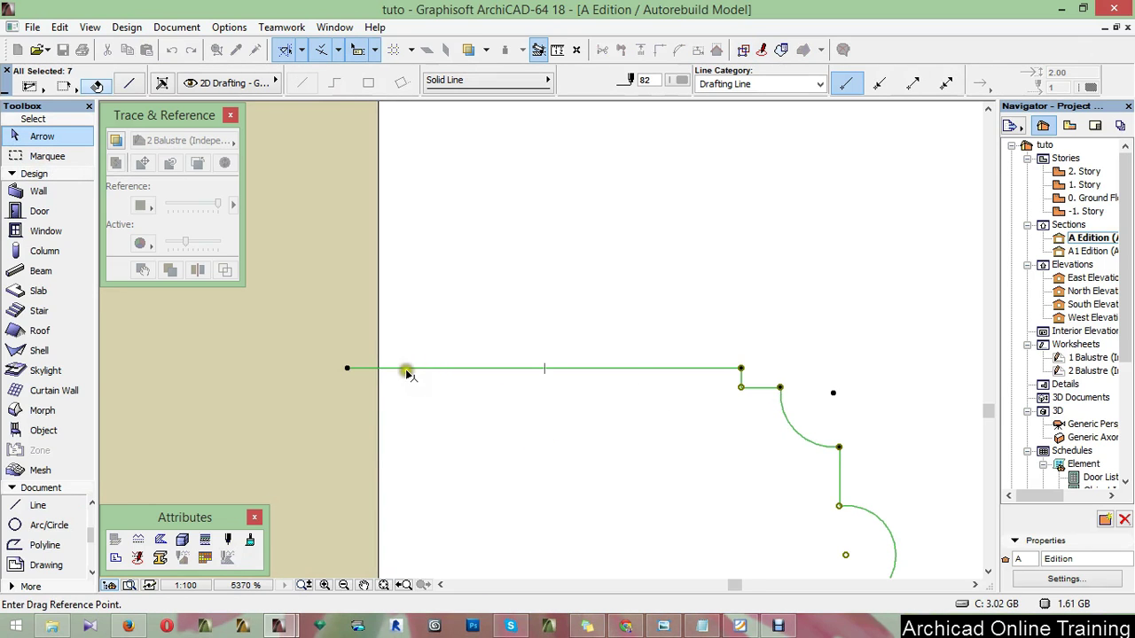
click(347, 368)
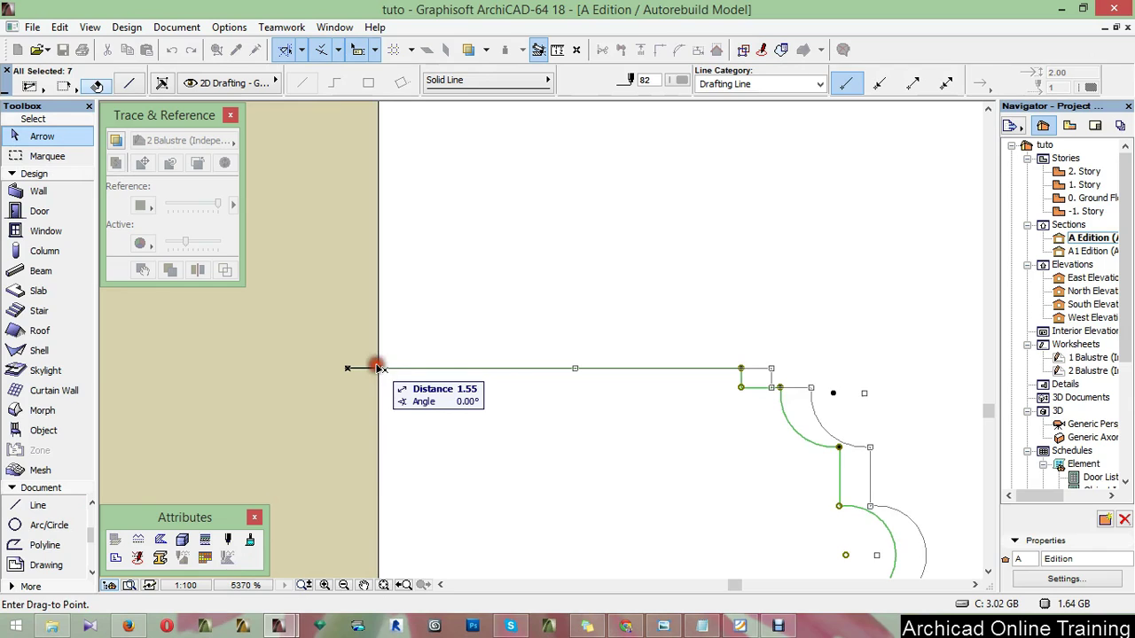
click(377, 367)
- Trim the base line to the wall face and profile, and close the outline with a vertical line along the wall face
scroll(514, 312, down, 4)
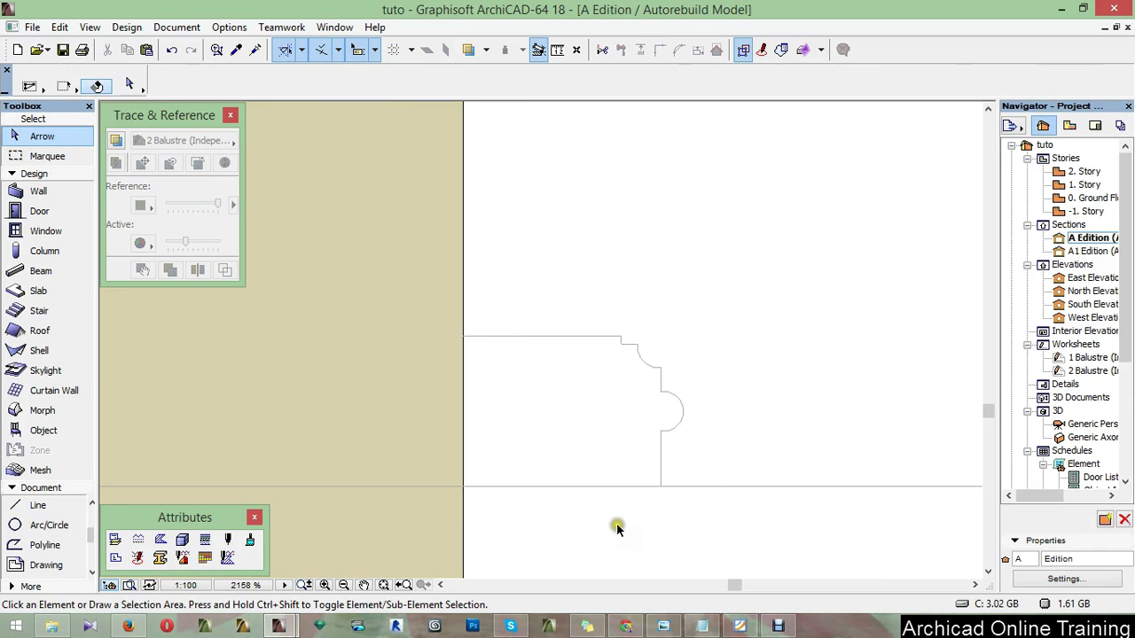
scroll(506, 403, up, 1)
key(l)
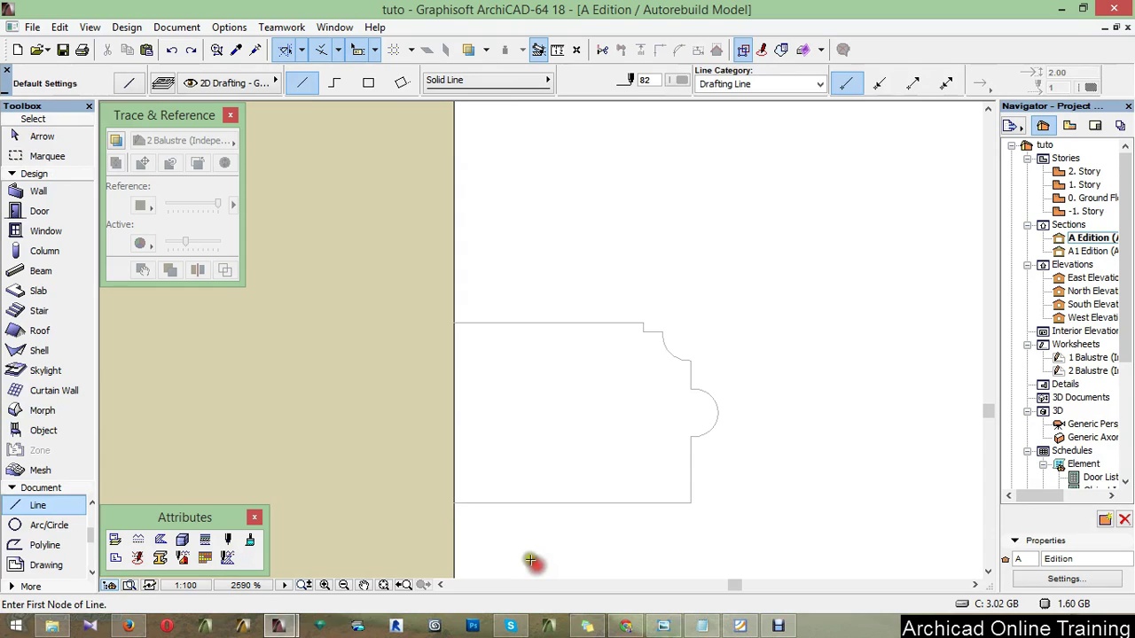
click(452, 502)
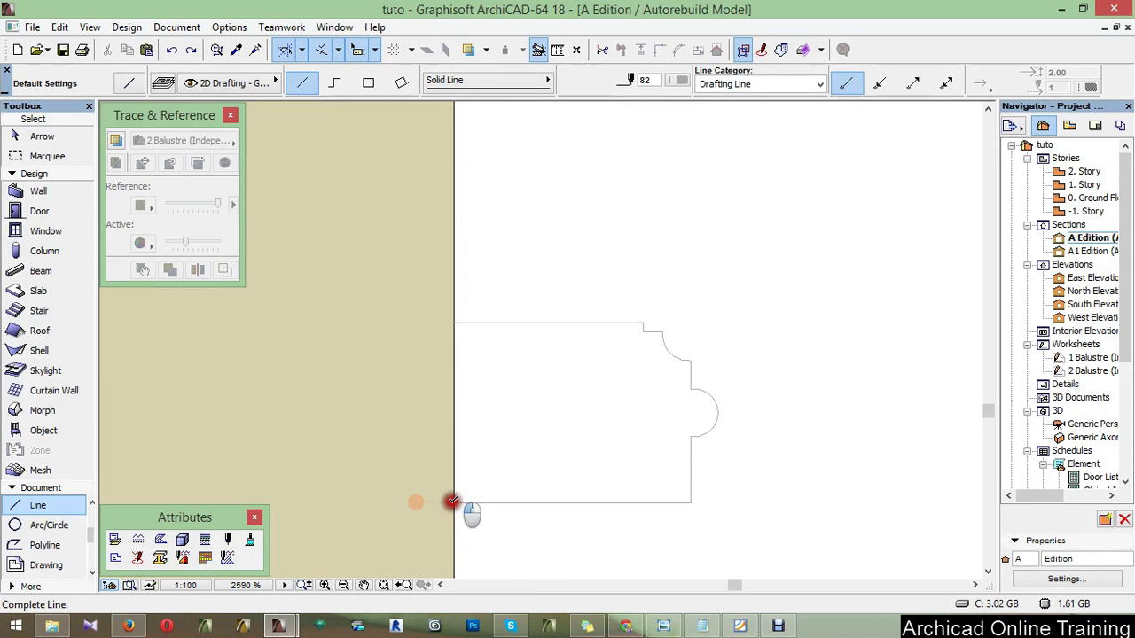
click(455, 323)
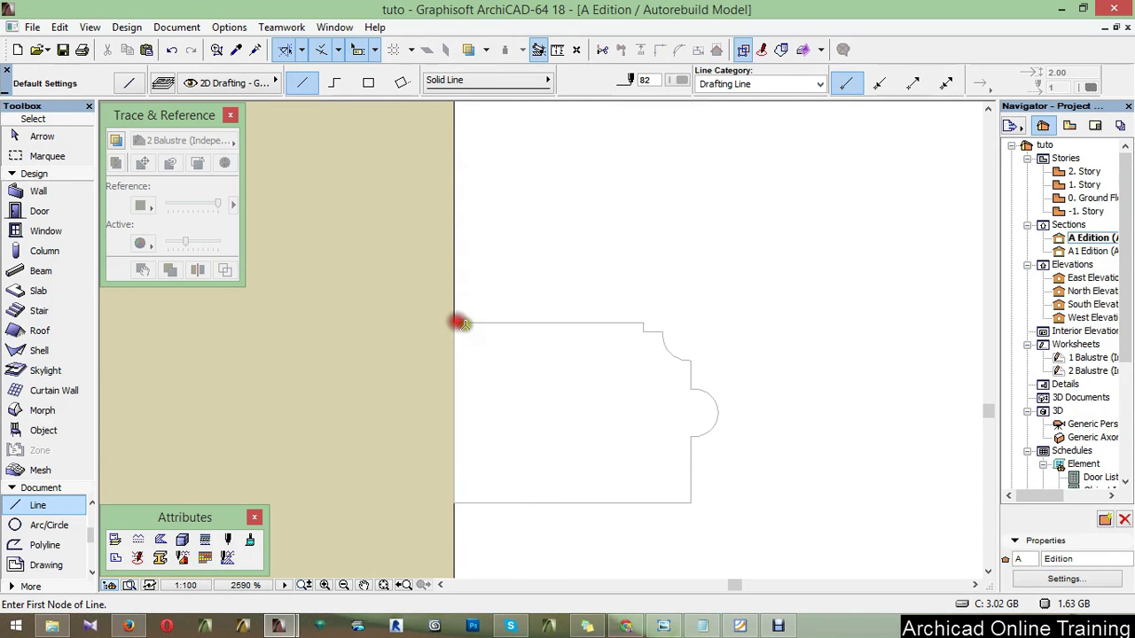
- Create a Morph from the closed moulding outline beside the wall with the Magic Wand
click(44, 412)
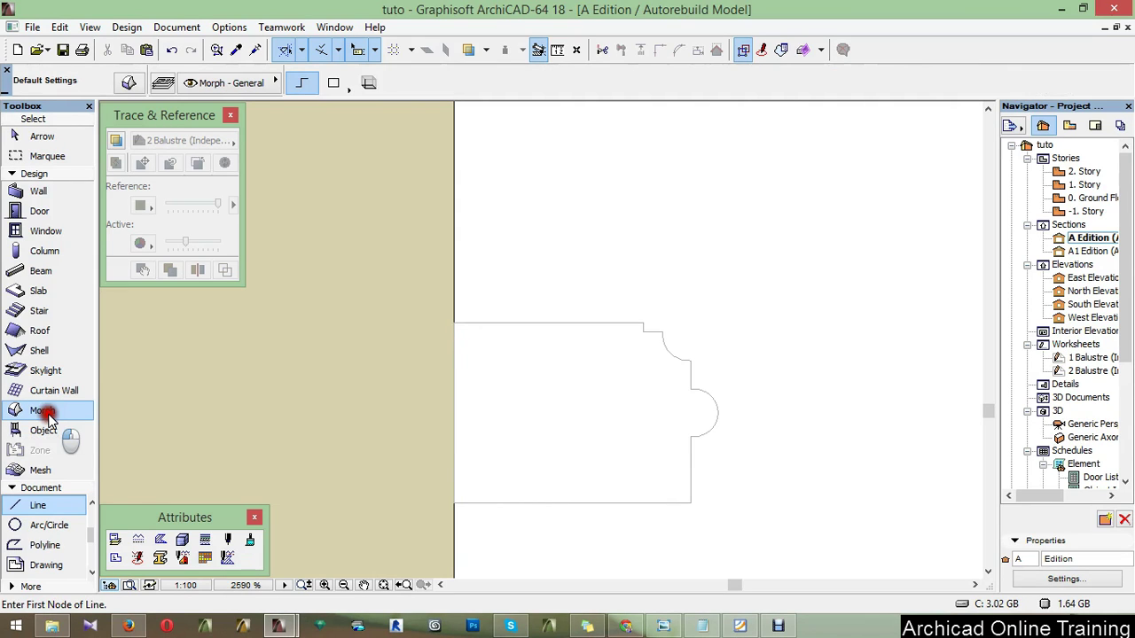
click(563, 422)
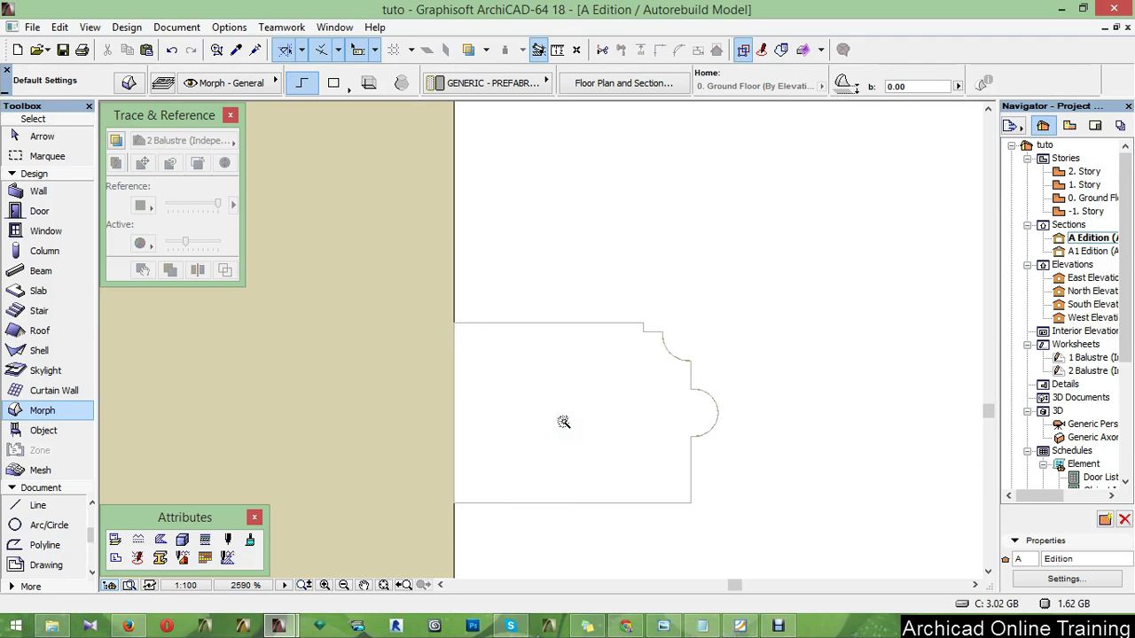
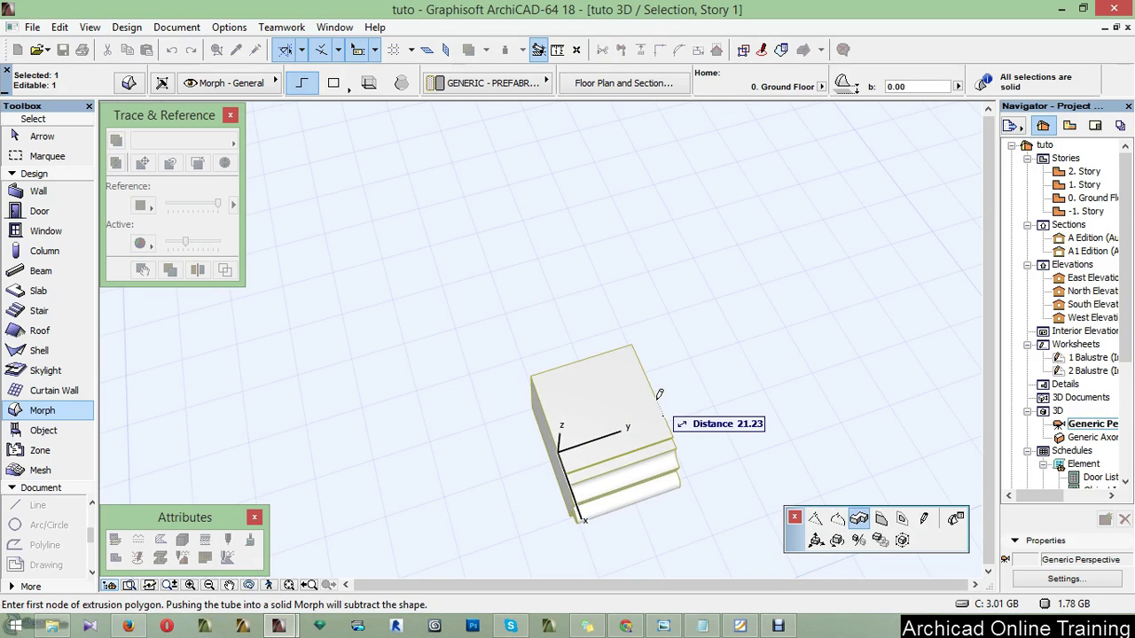
- Tube-extrude the Morph's end face 10 and then 5 outward, and return the profile around the corner about 15.24 at 180°
text(10)
key(Return)
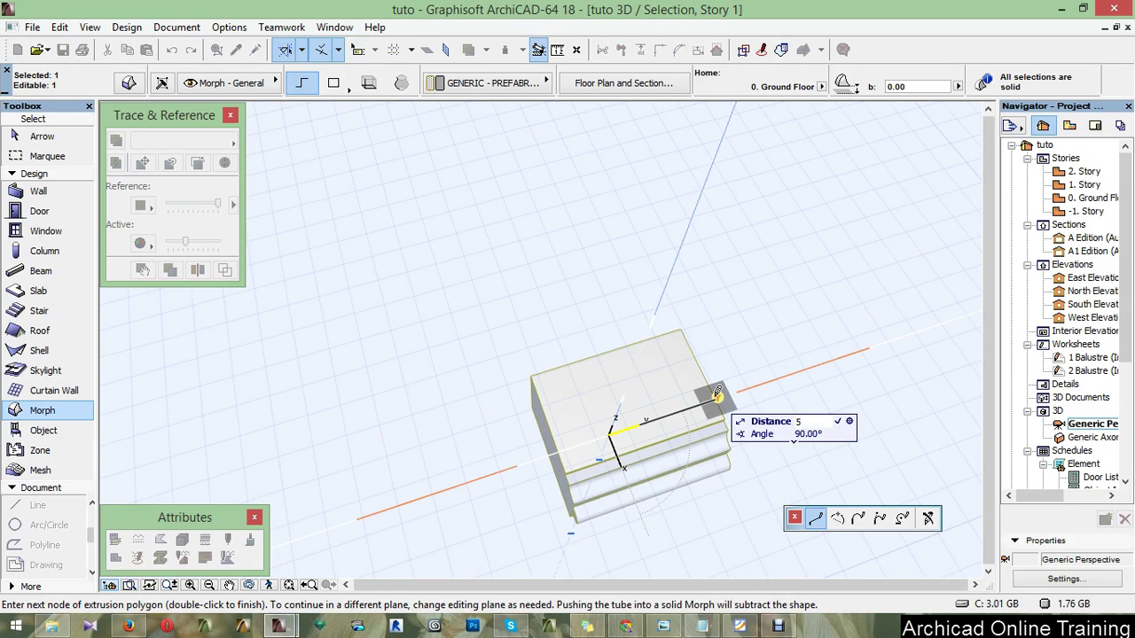
double_click(717, 394)
click(635, 423)
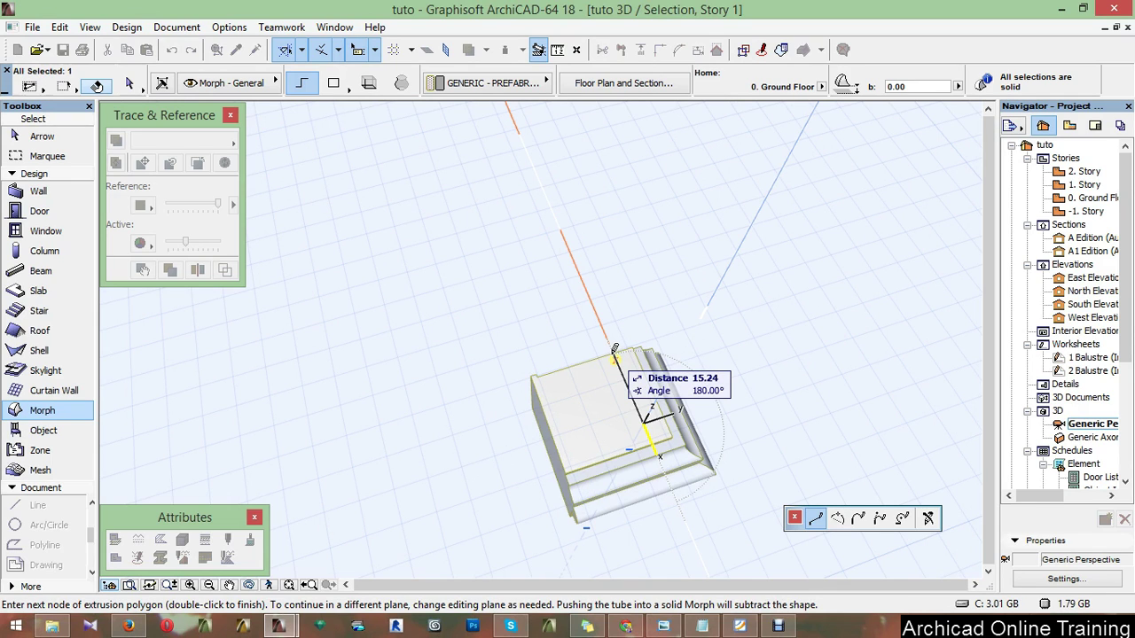
double_click(614, 349)
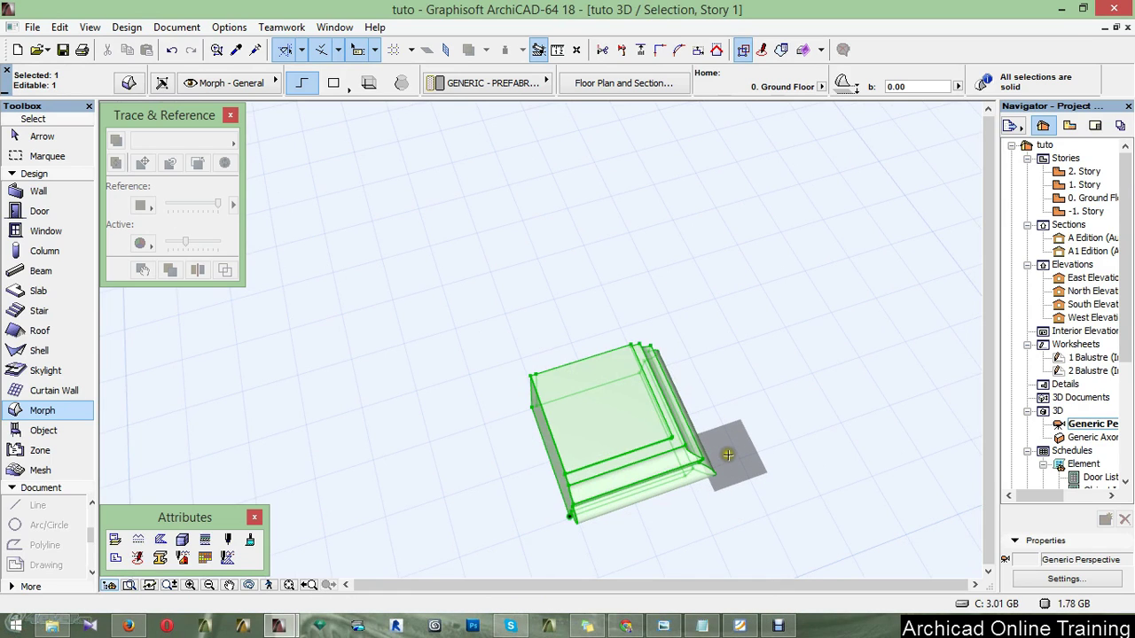
- Measure the long outer edge of the Morph's top face, from the returned corner to the open end
key(m)
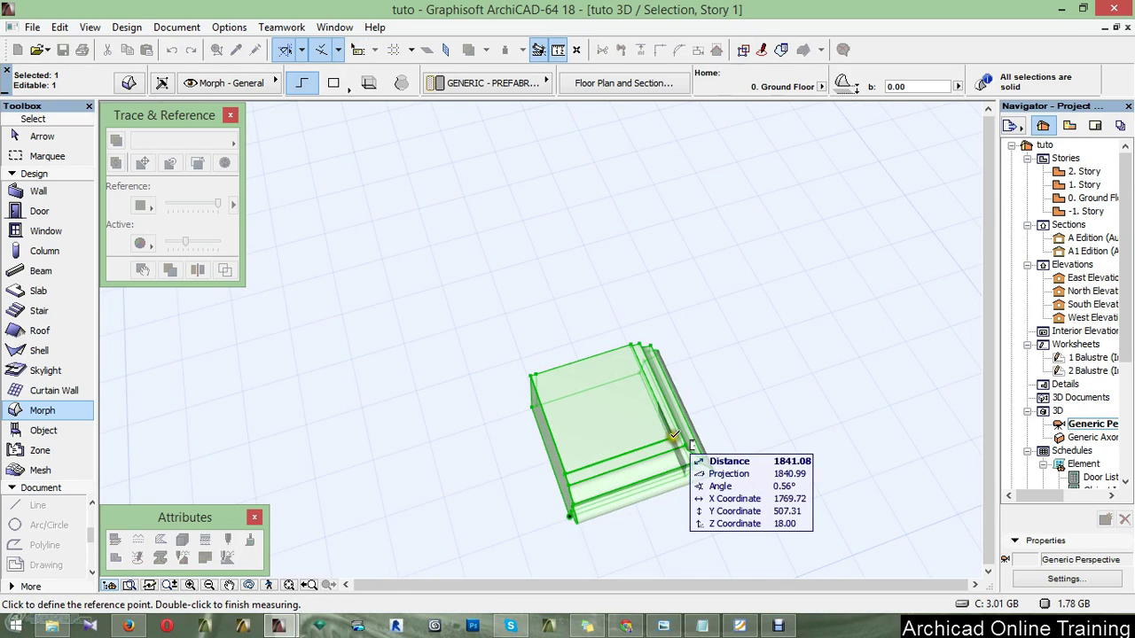
click(674, 436)
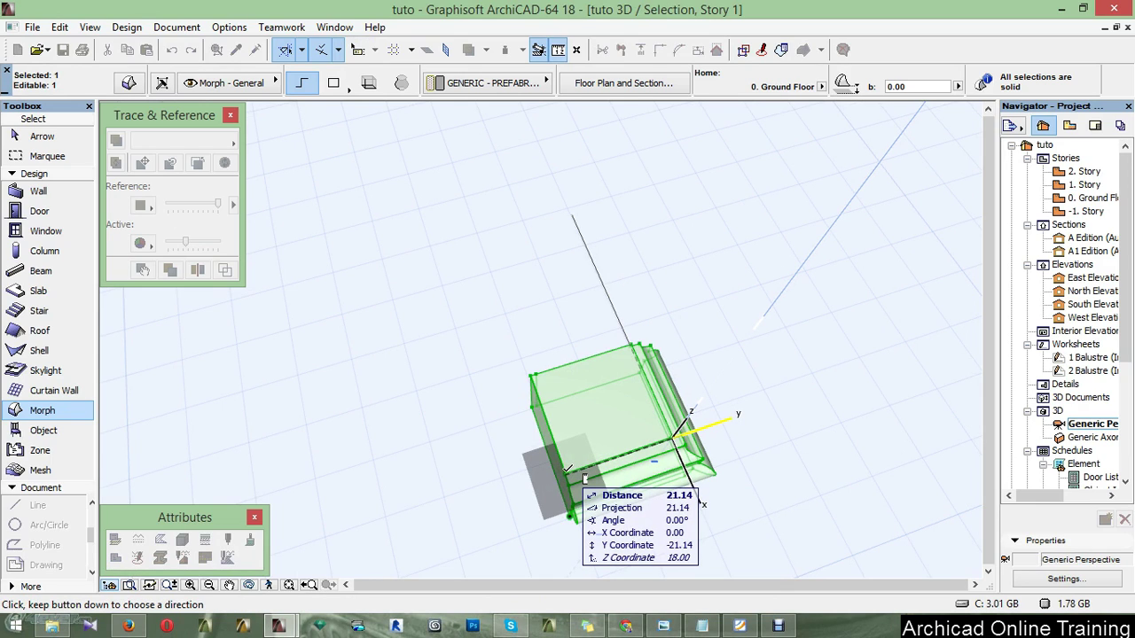
click(584, 479)
key(Escape)
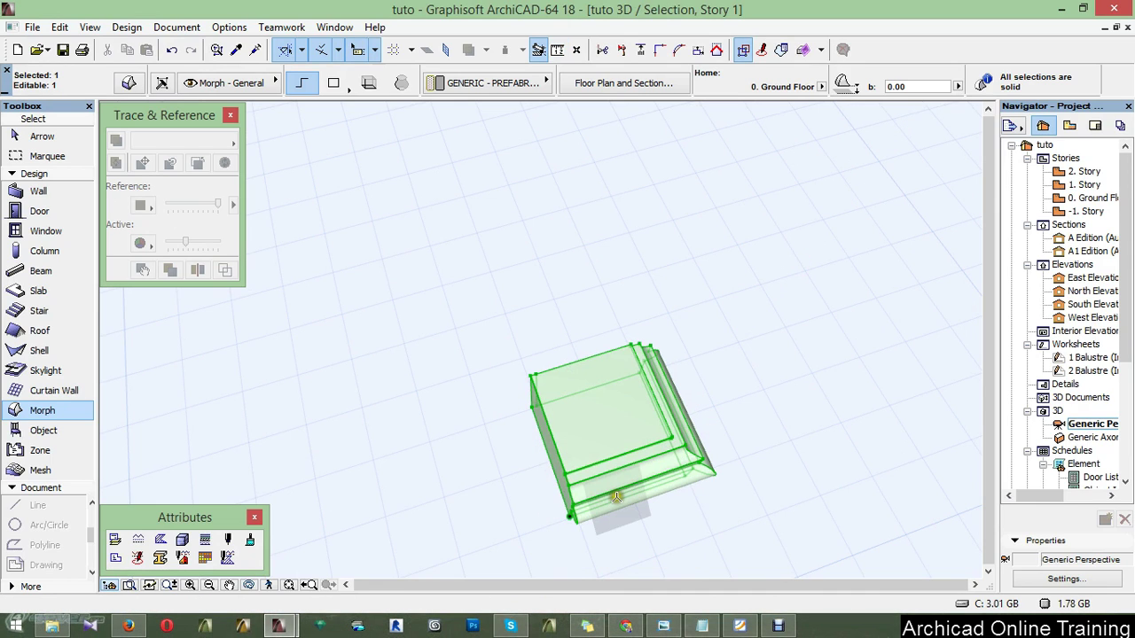
- Tube-extrude the Morph's open end face 2 outward and return the profile around the second corner about 15.09 at 180°
click(616, 497)
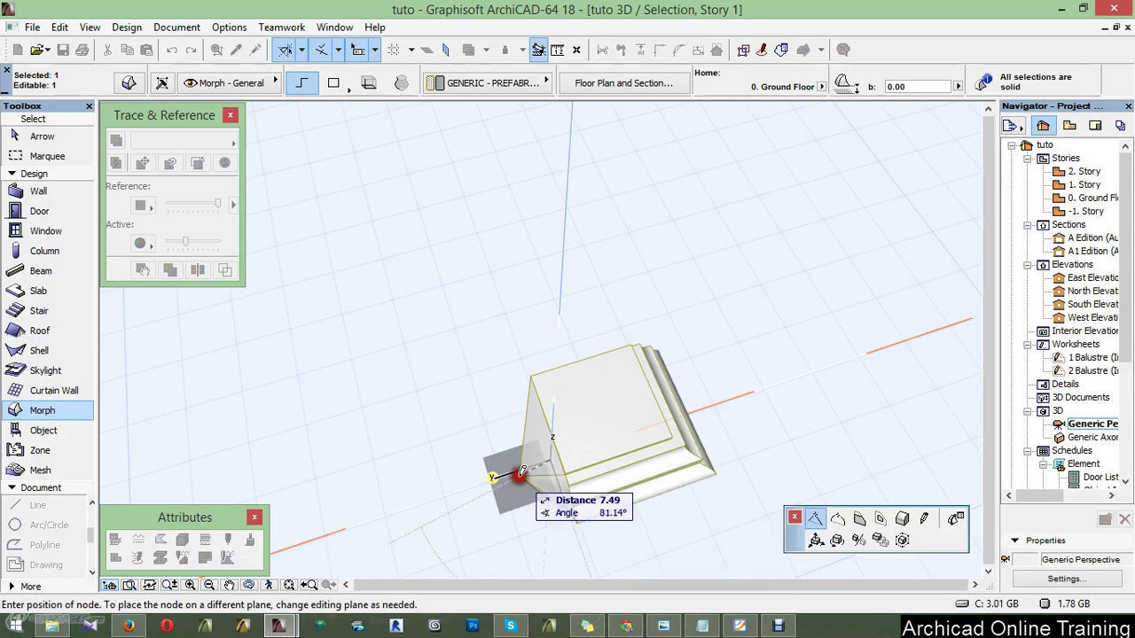
click(881, 521)
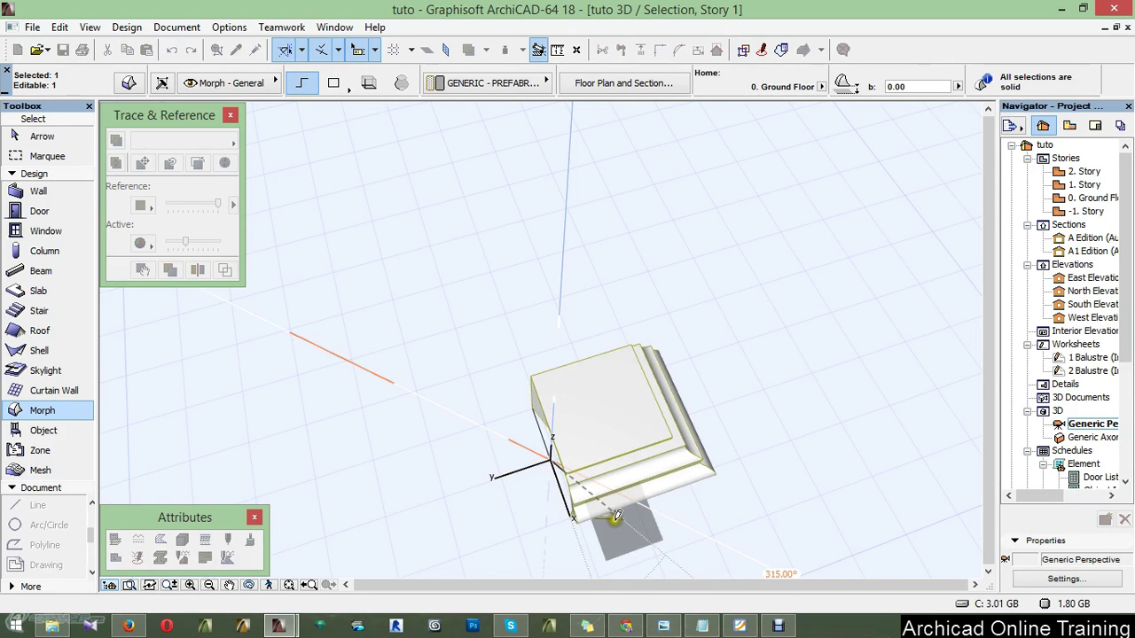
click(556, 456)
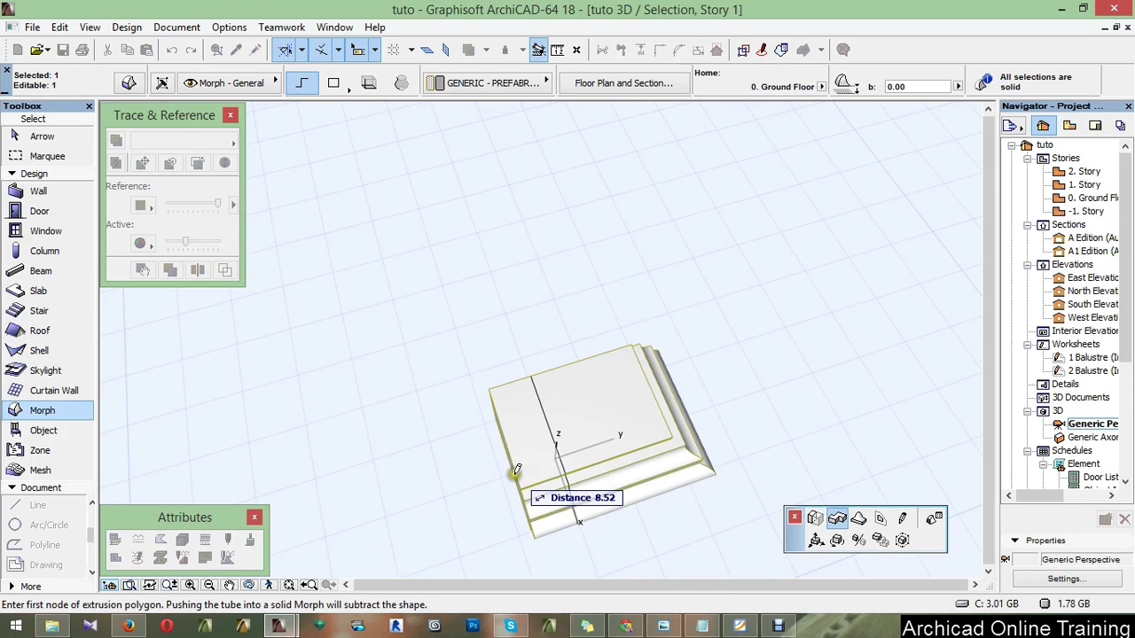
text(2)
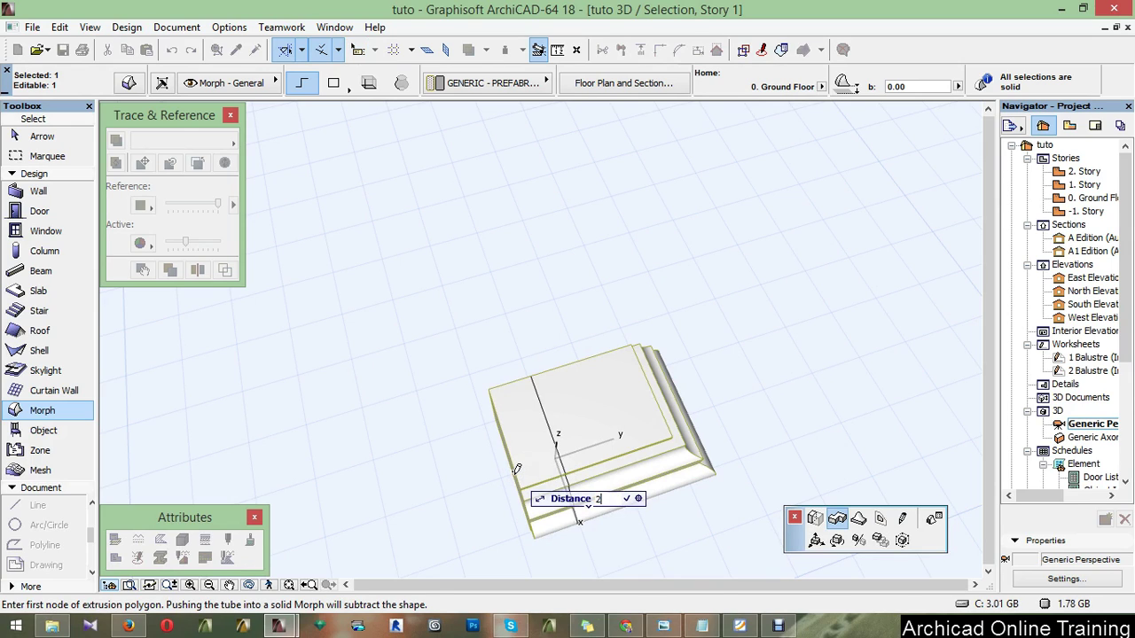
key(Return)
click(547, 457)
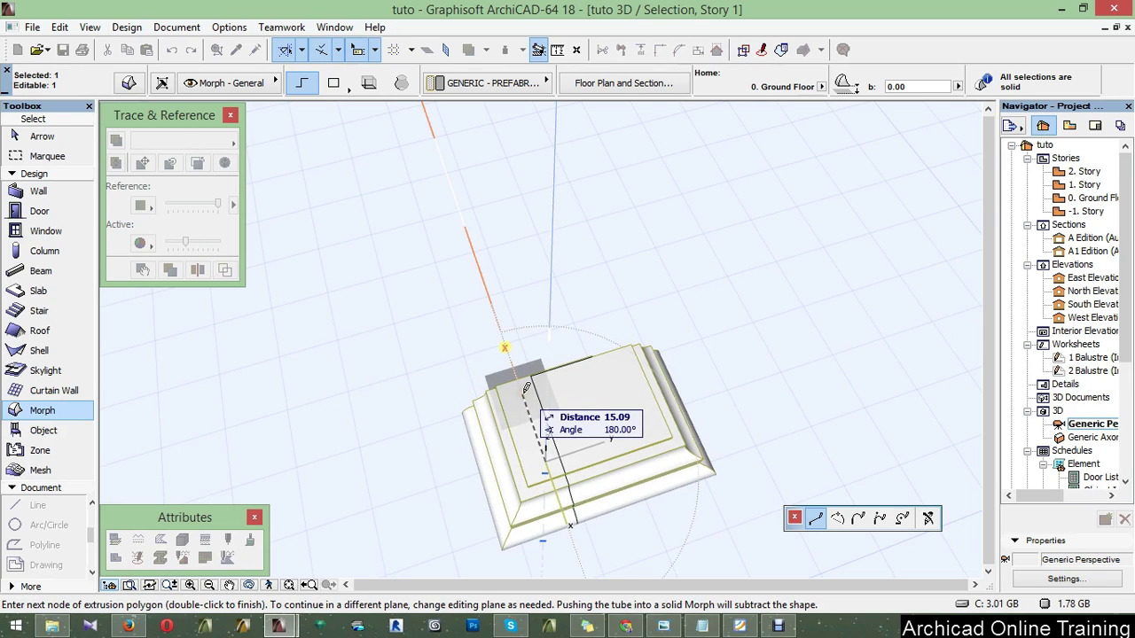
key(shift)
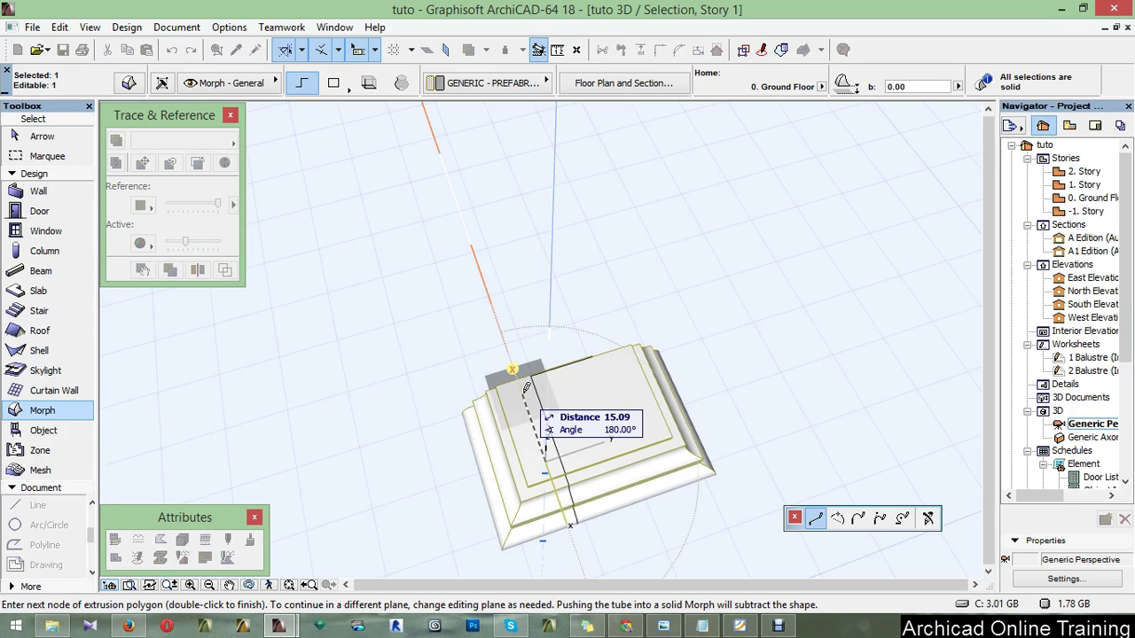
click(526, 388)
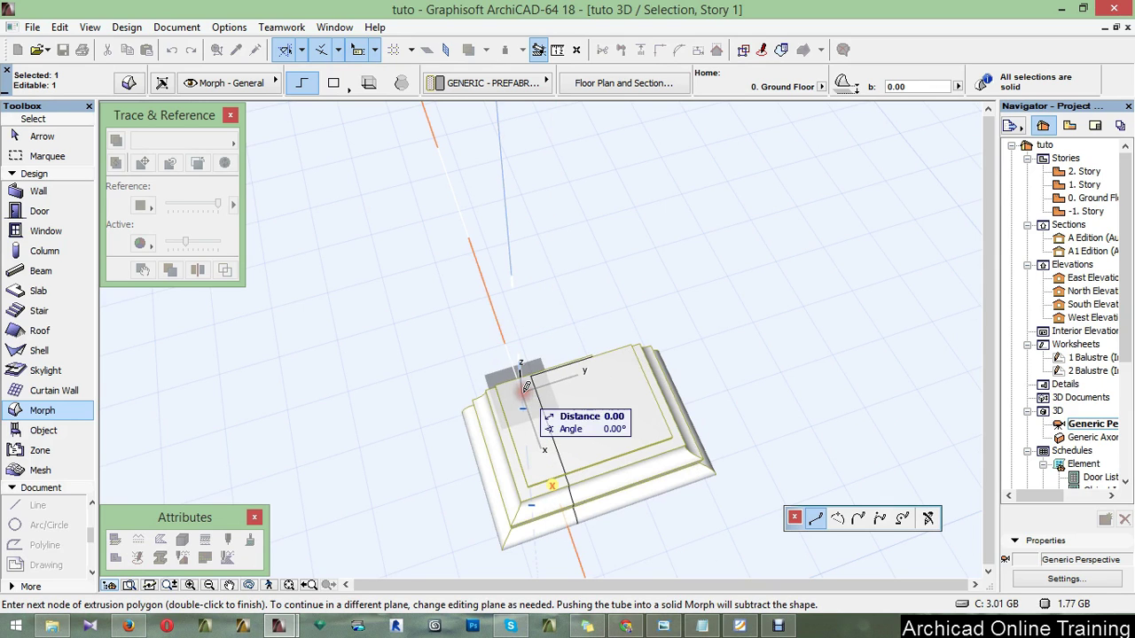
right_click(715, 360)
click(750, 484)
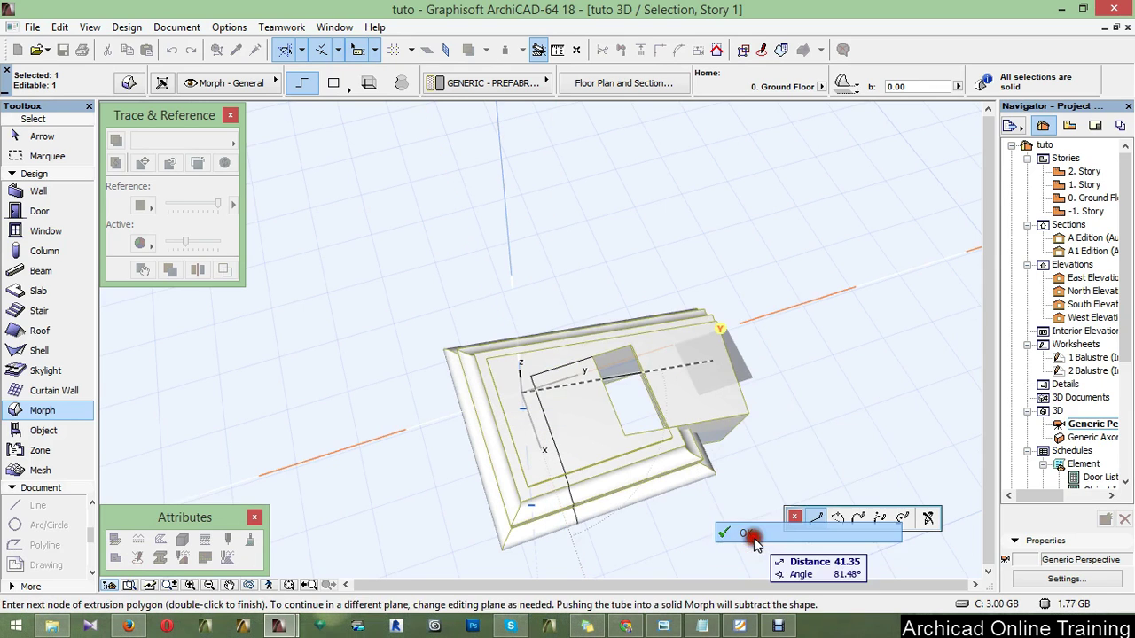
double_click(752, 499)
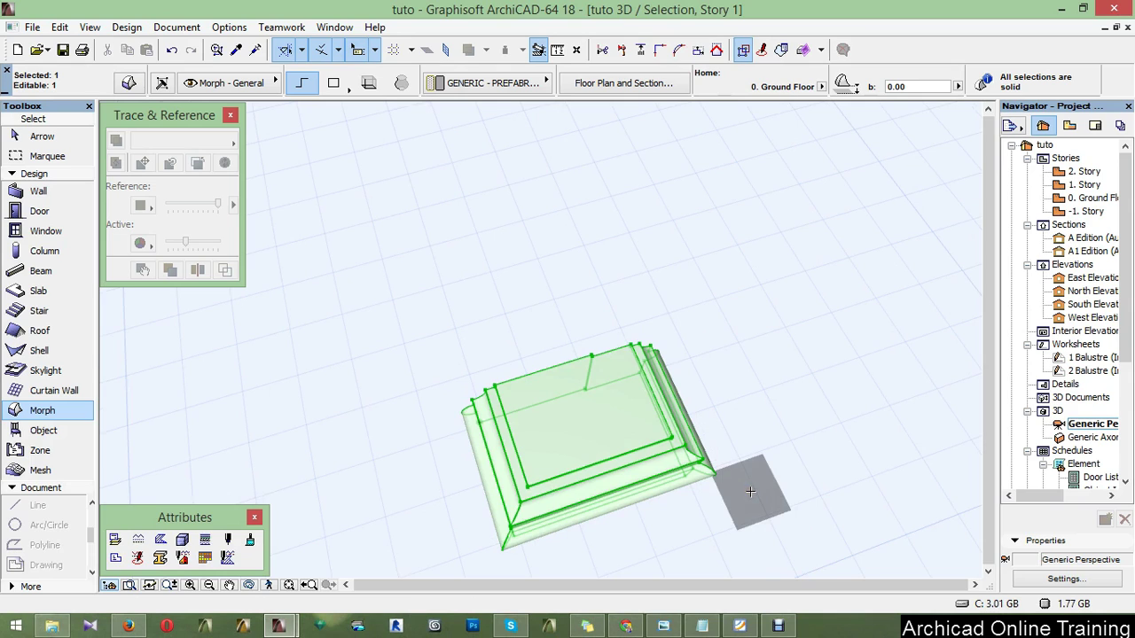
- Measure the top face's long outer edge between the Morph's two mitred corners
scroll(601, 412, up, 3)
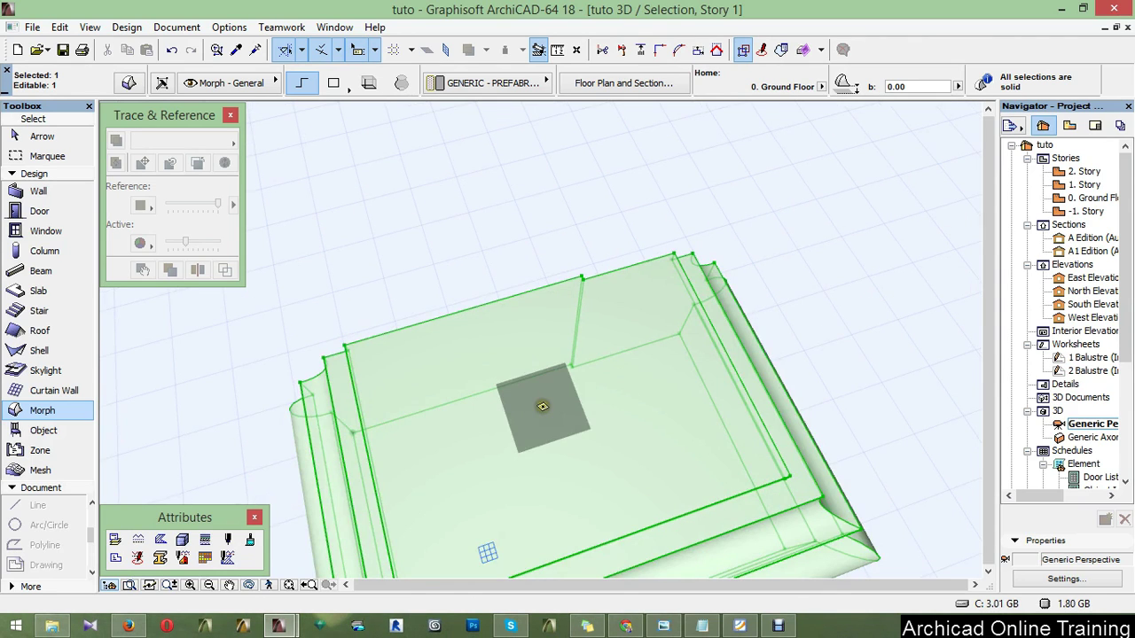
scroll(559, 341, down, 1)
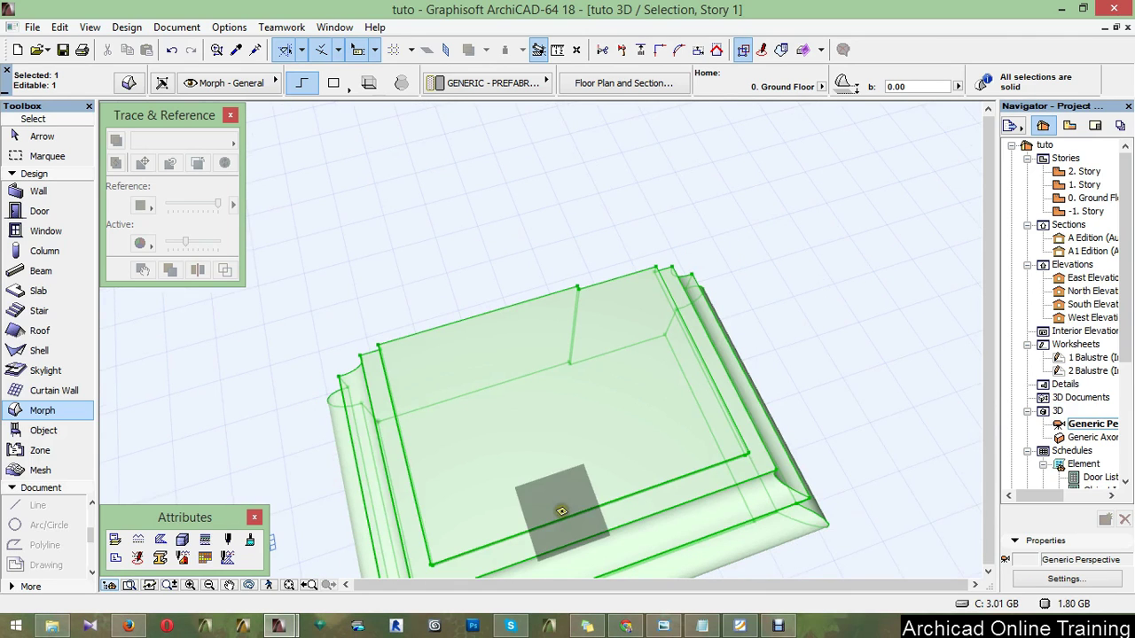
key(m)
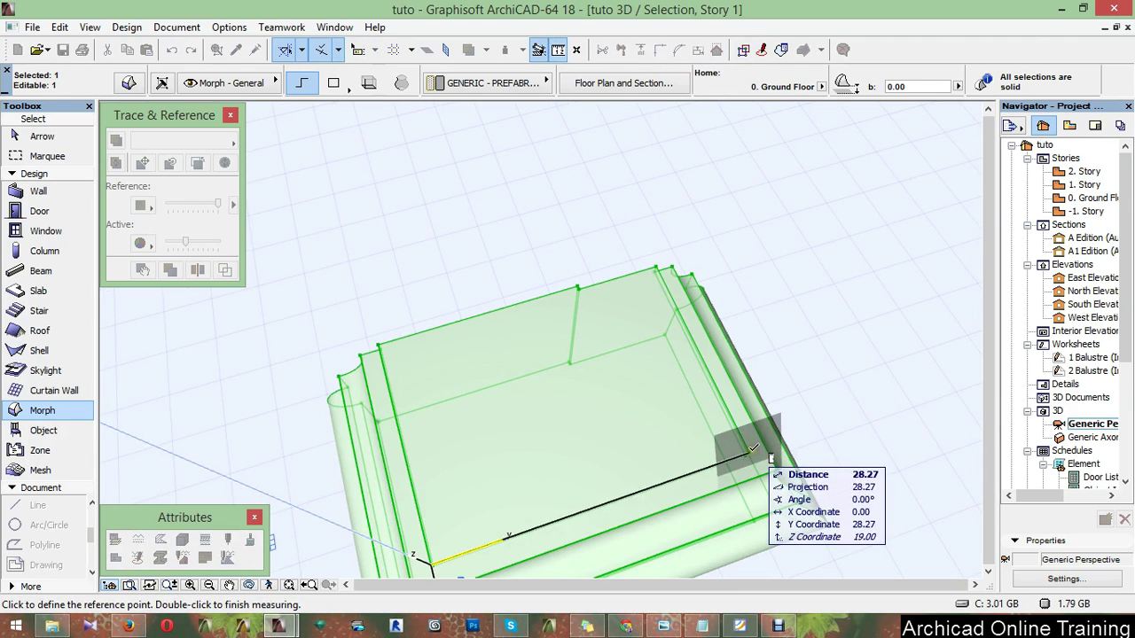
double_click(753, 448)
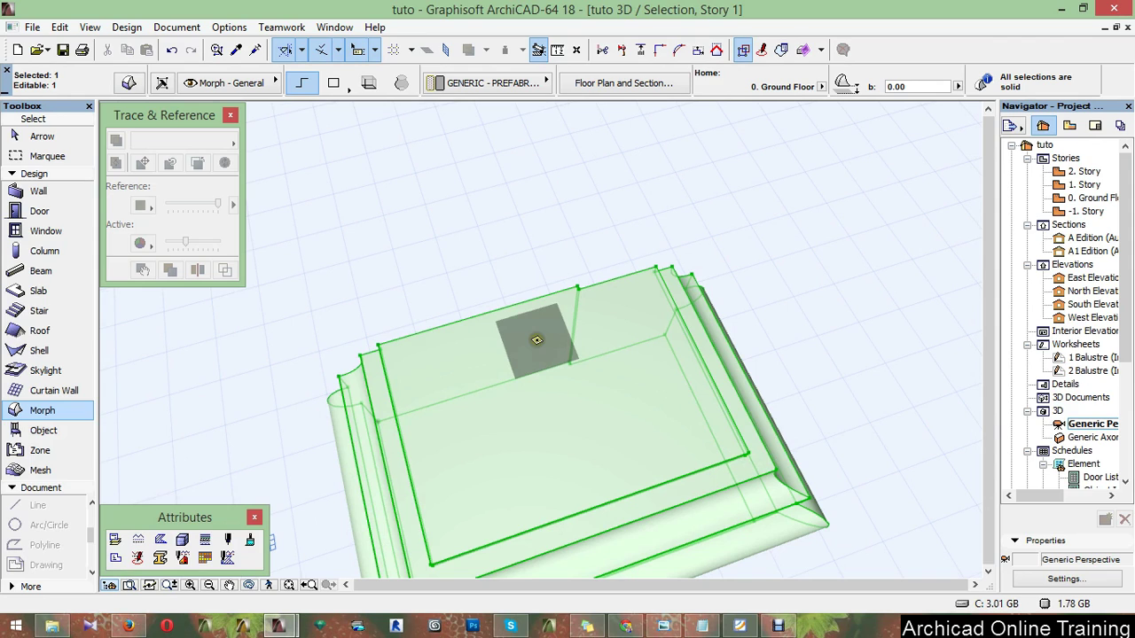
- Tube-extrude the offset part of the Morph's wall-side face so it lies flush with the adjoining face
scroll(562, 239, down, 10)
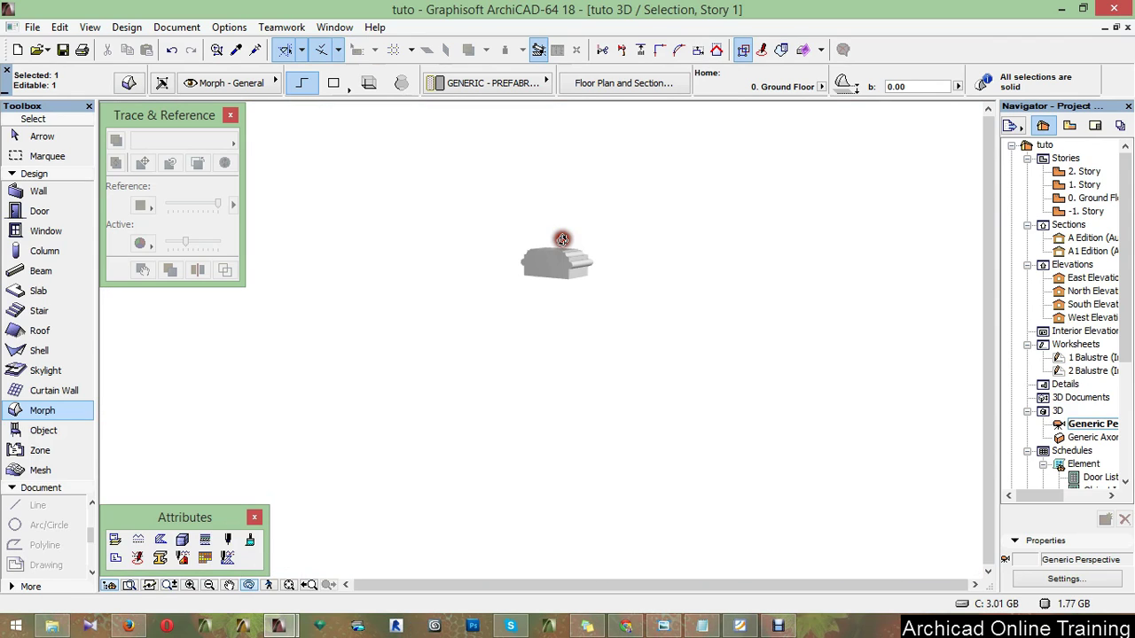
scroll(562, 239, up, 10)
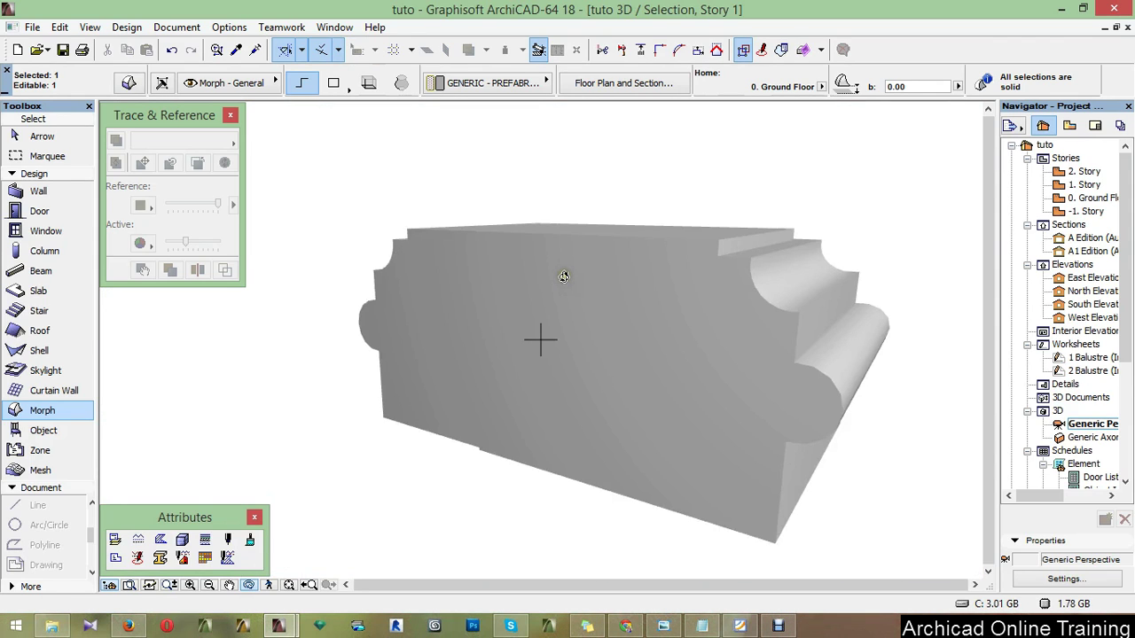
shift+middle_drag(563, 277, 532, 416)
click(531, 417)
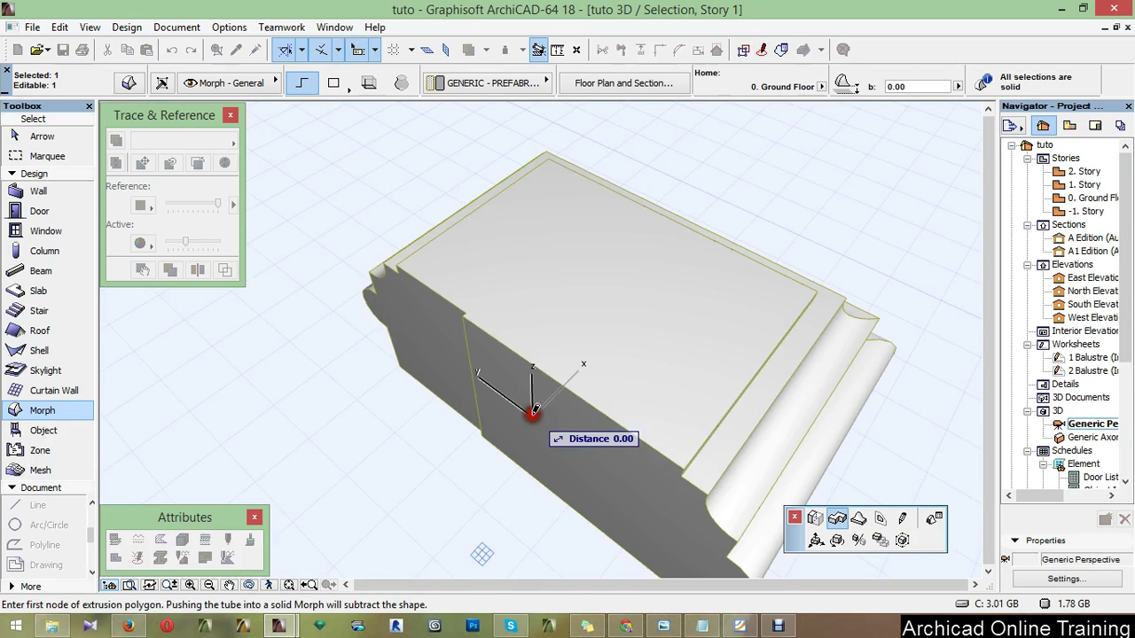
right_click(760, 386)
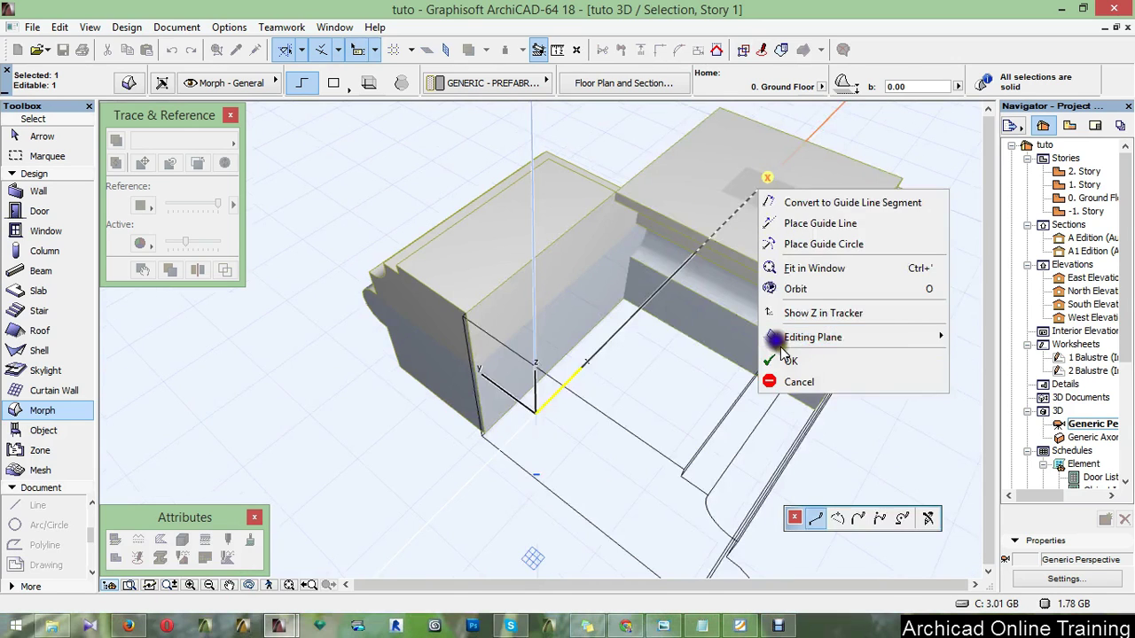
click(789, 359)
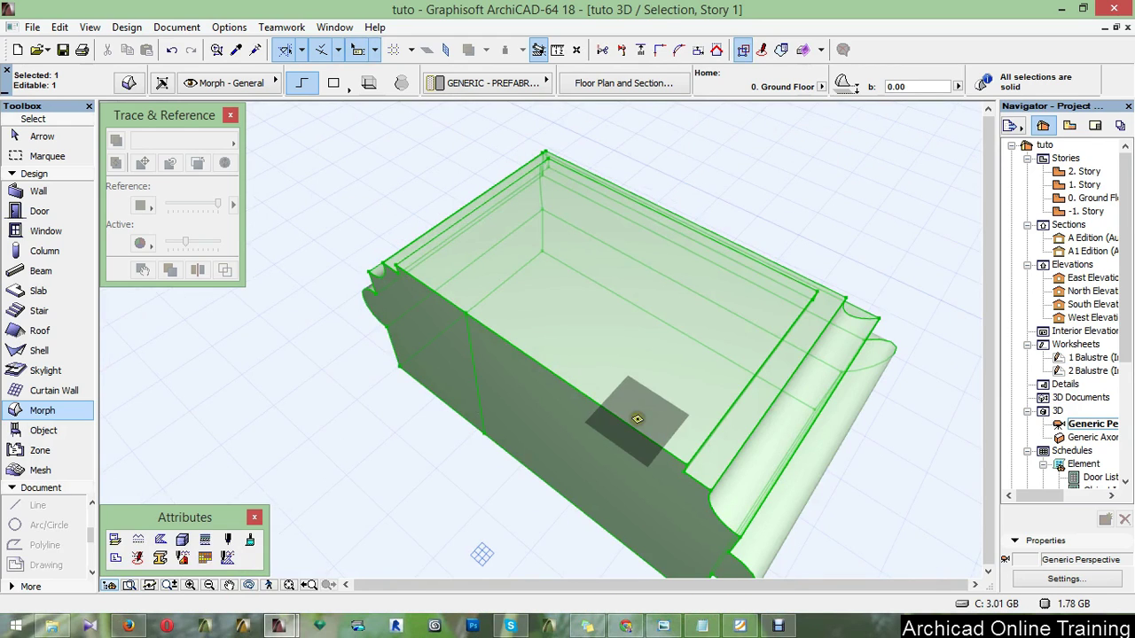
shift+middle_drag(637, 418, 777, 351)
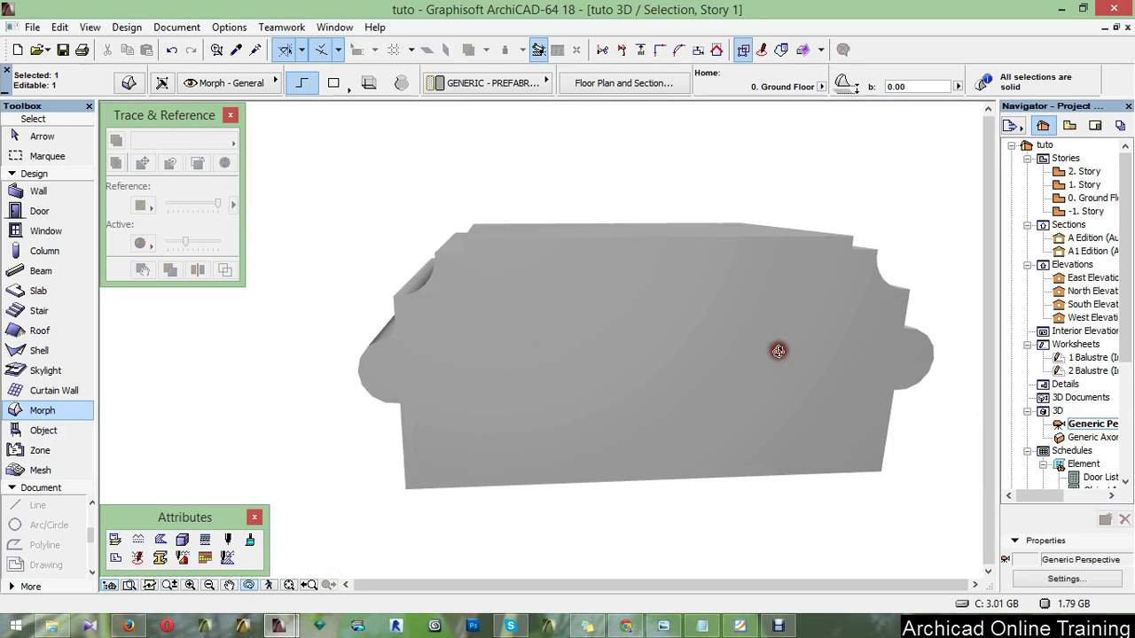
click(696, 404)
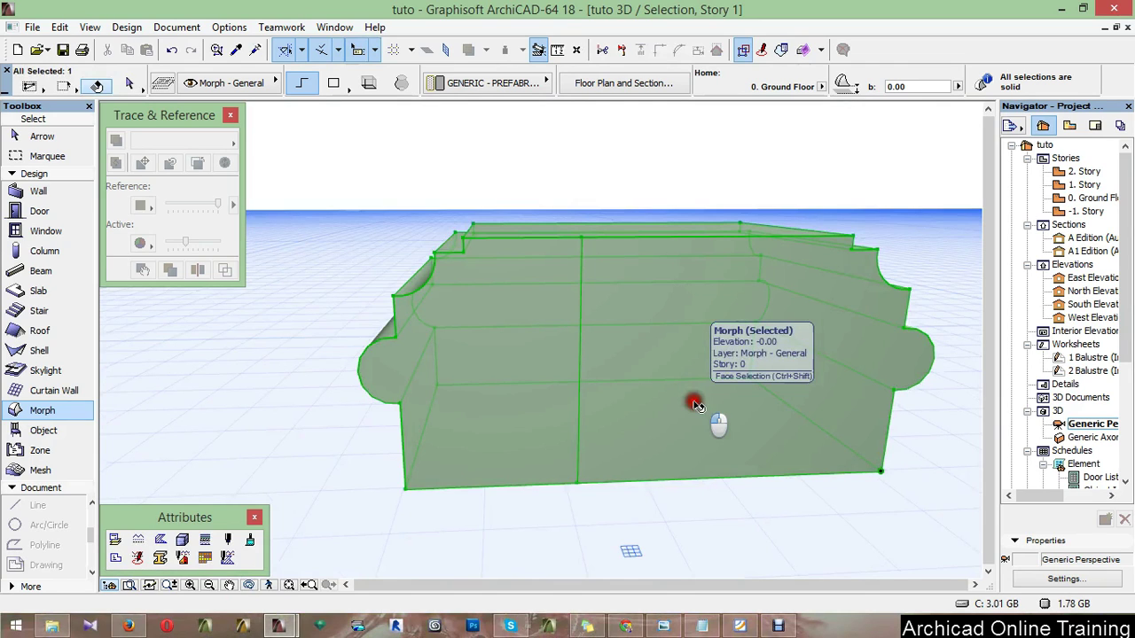
shift+middle_drag(697, 405, 433, 355)
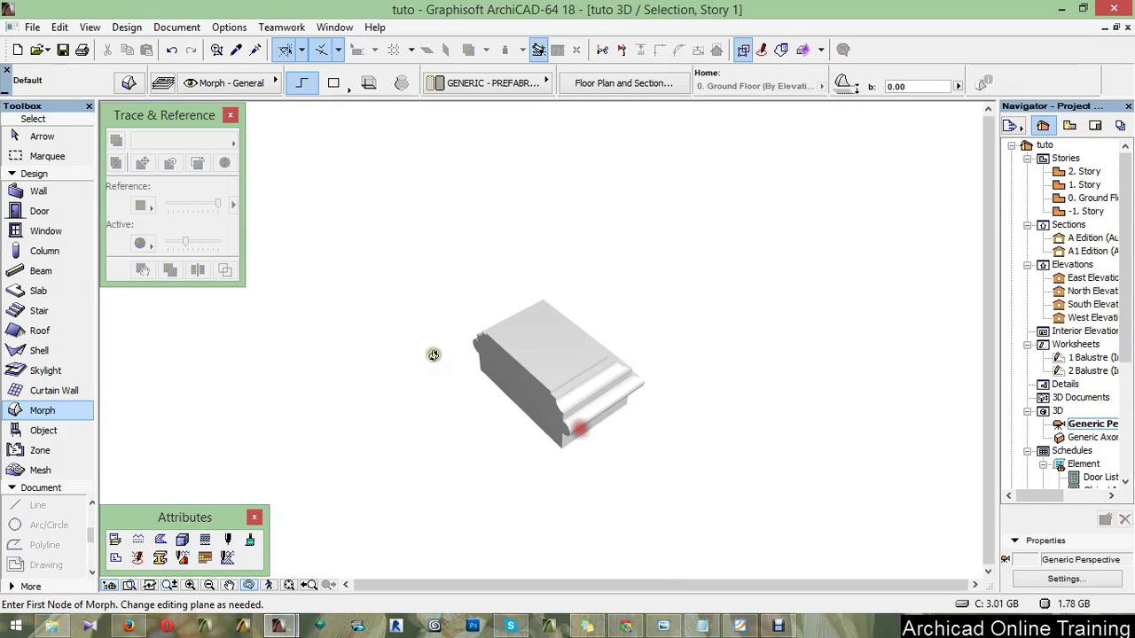
shift+middle_drag(433, 354, 418, 315)
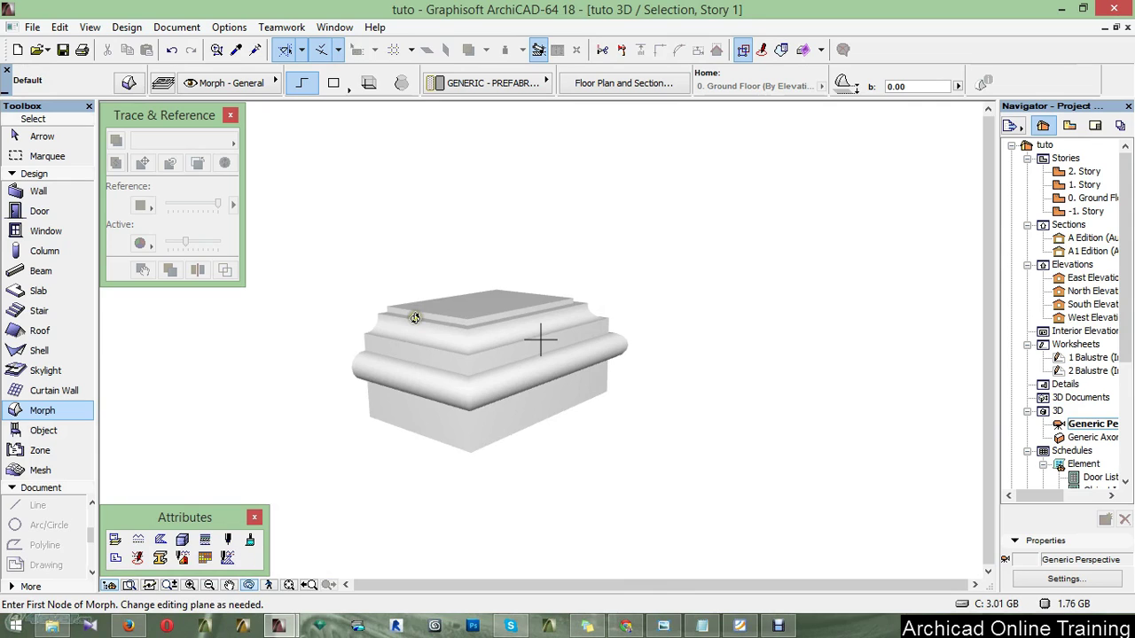
- Move the Morph in the ground floor plan so its lower wall-side corner meets the wall's outer corner
key(F2)
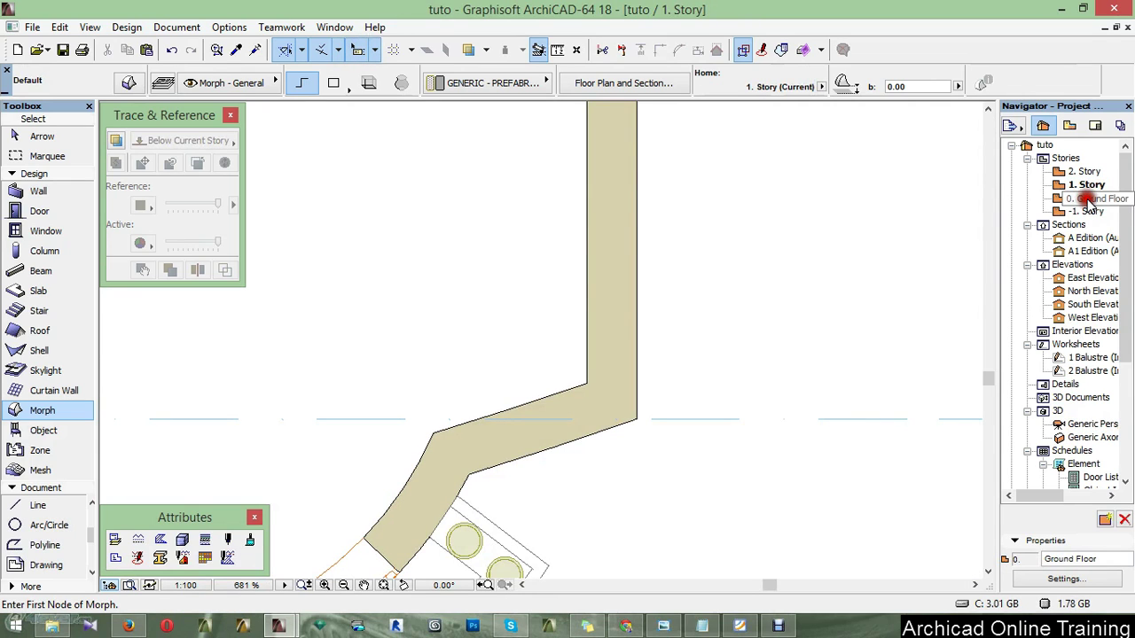
double_click(1085, 199)
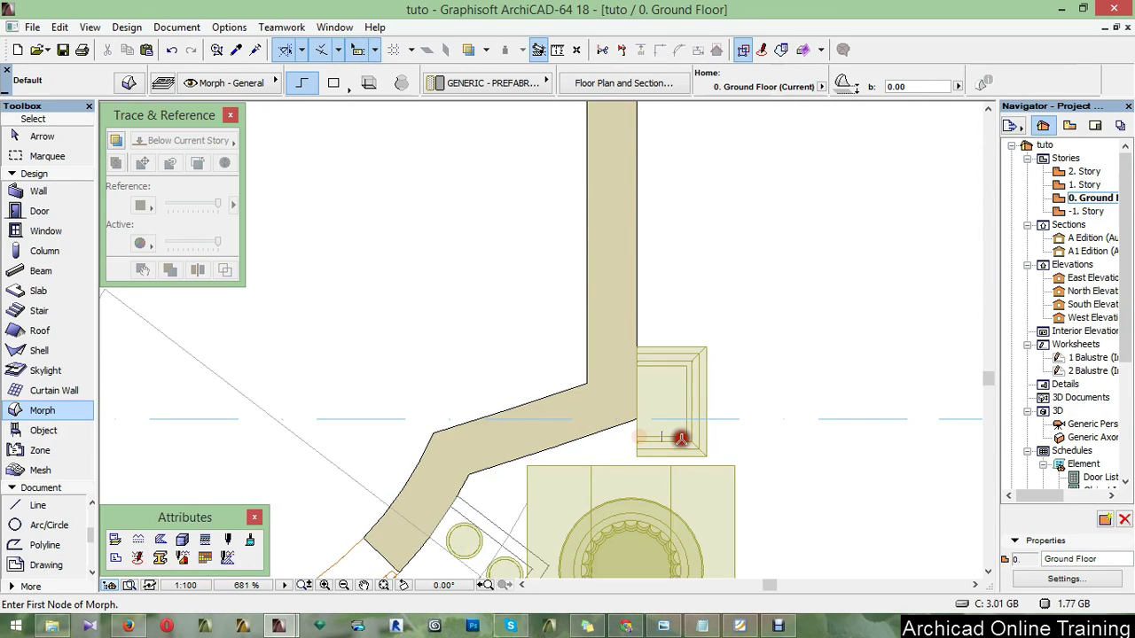
scroll(679, 438, up, 3)
click(674, 443)
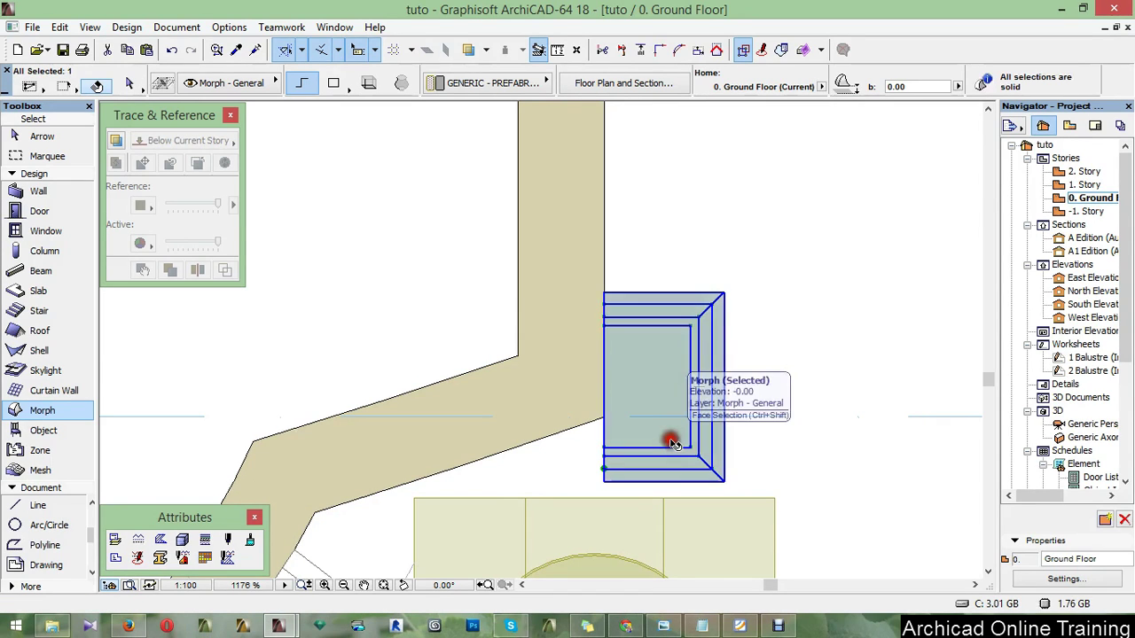
key(ctrl+d)
click(603, 482)
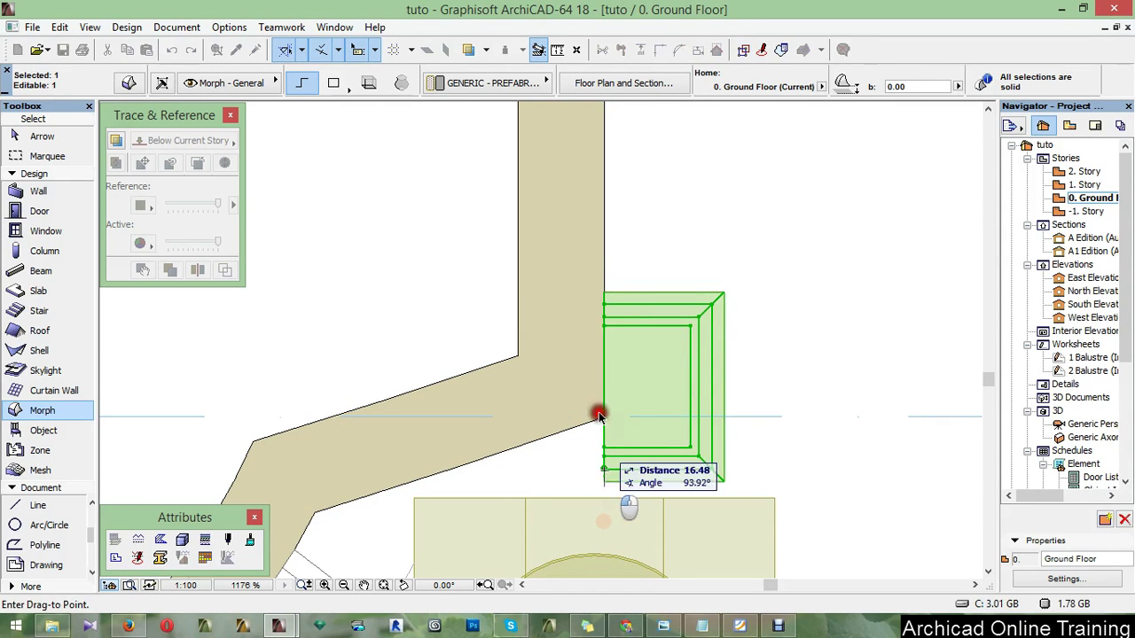
click(604, 416)
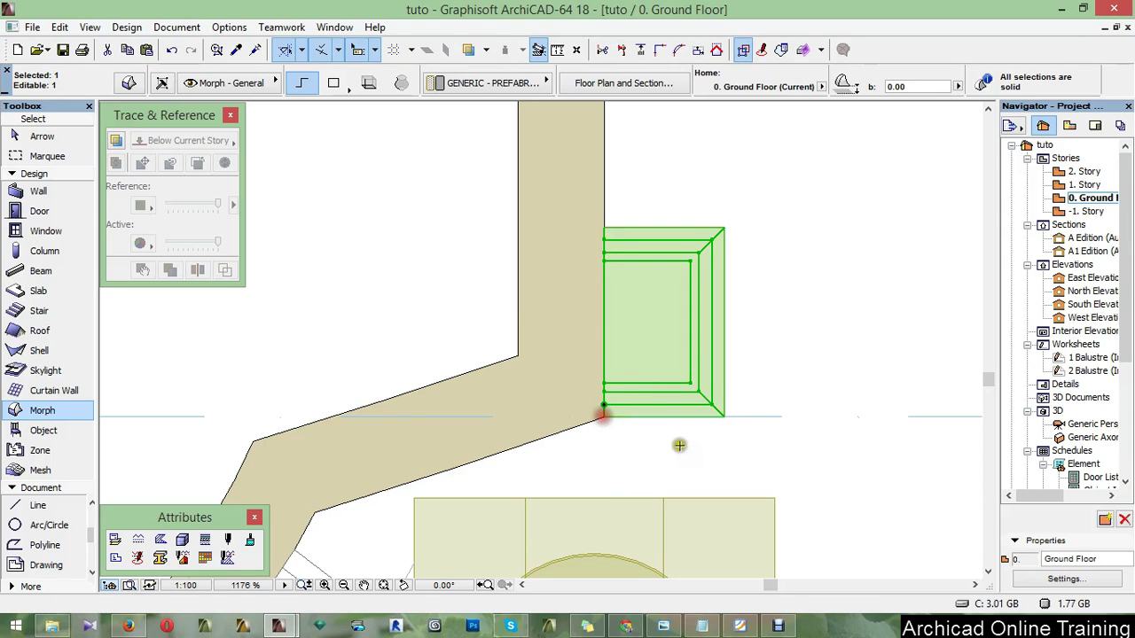
key(Escape)
- Draw a single-segment polyline about 5.21 long across one flute of the round column, between its two adjacent flute tips
scroll(679, 445, up, 2)
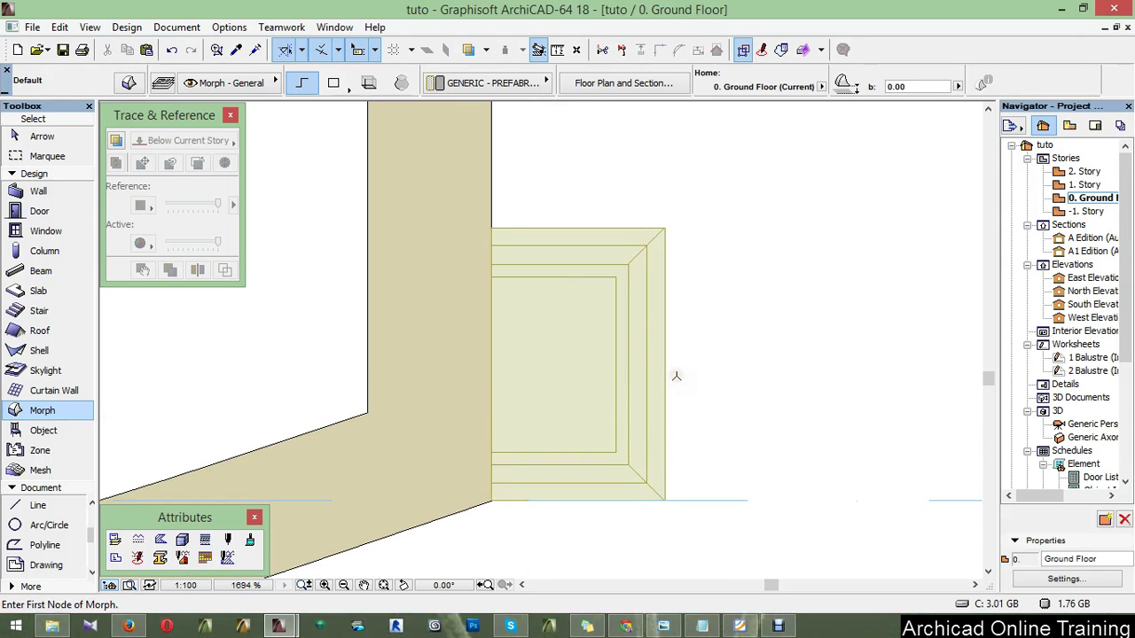
scroll(674, 381, up, 1)
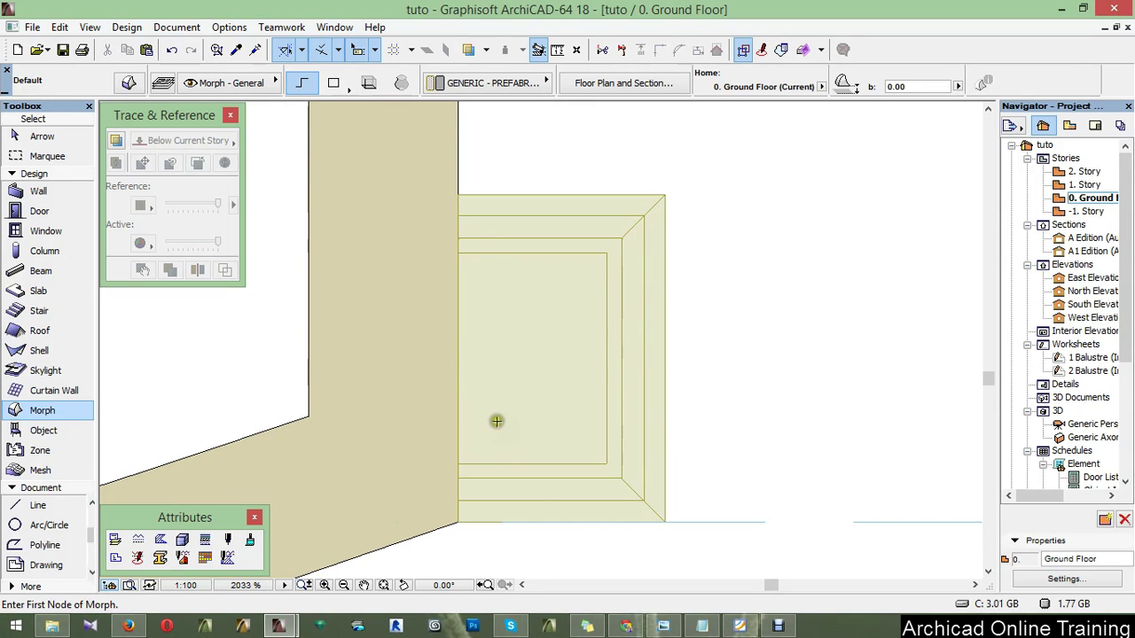
scroll(520, 471, up, 1)
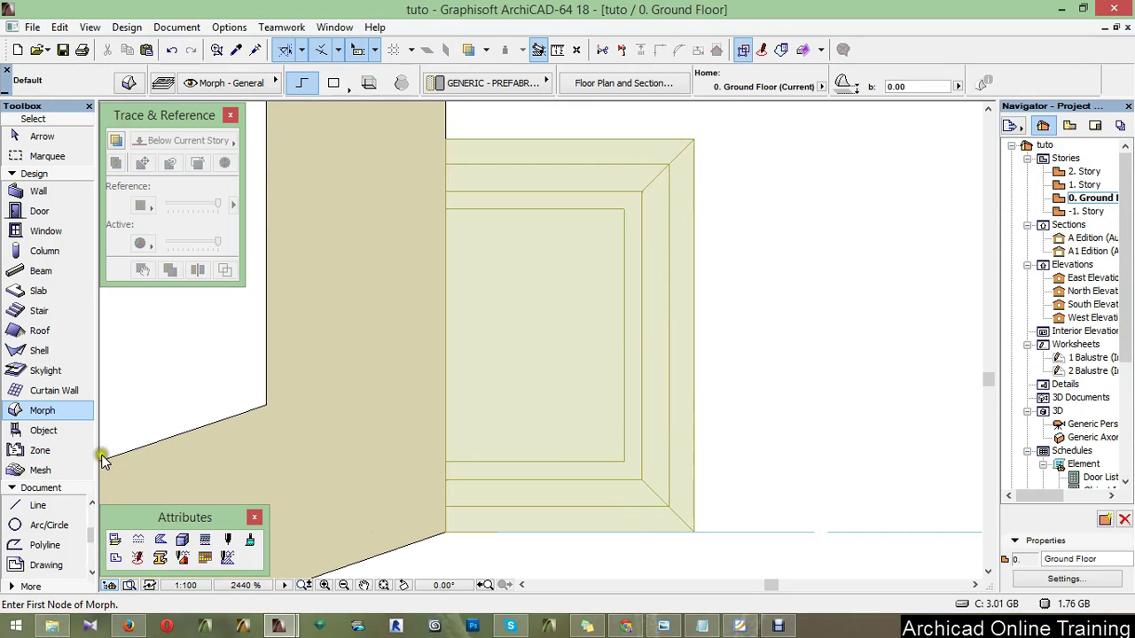
click(37, 509)
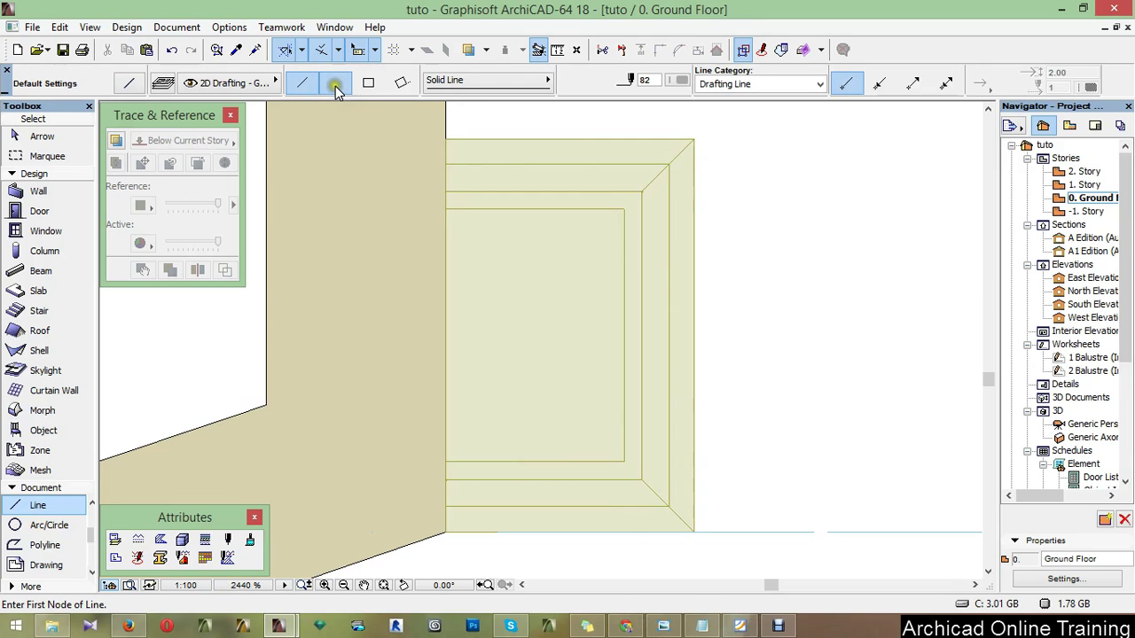
click(335, 84)
scroll(526, 458, up, 1)
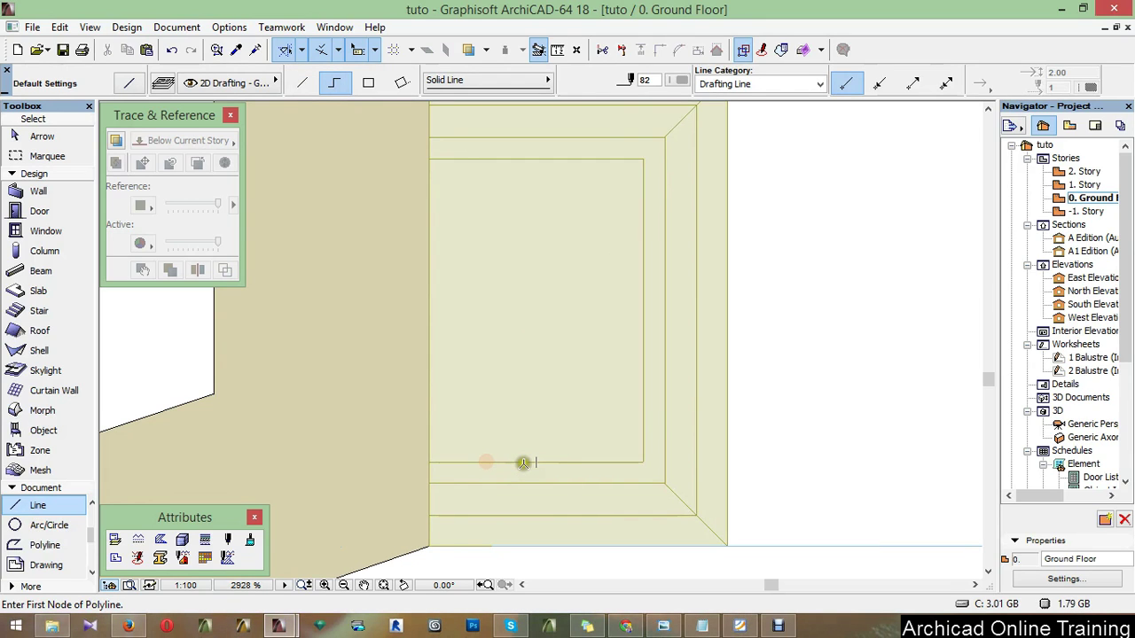
scroll(515, 463, up, 1)
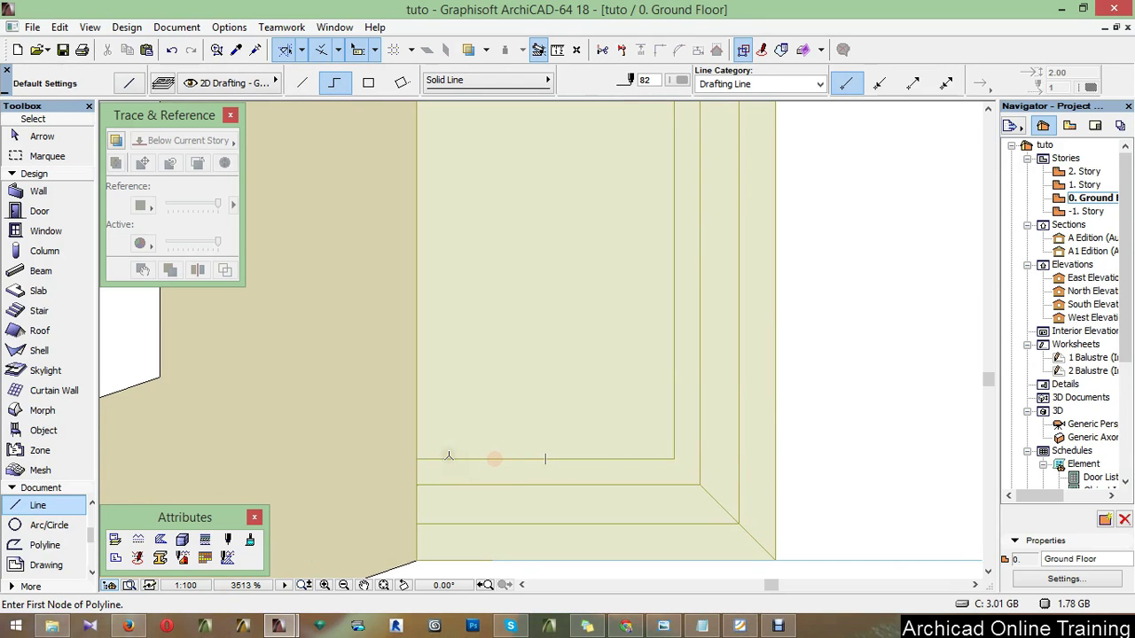
scroll(425, 382, down, 3)
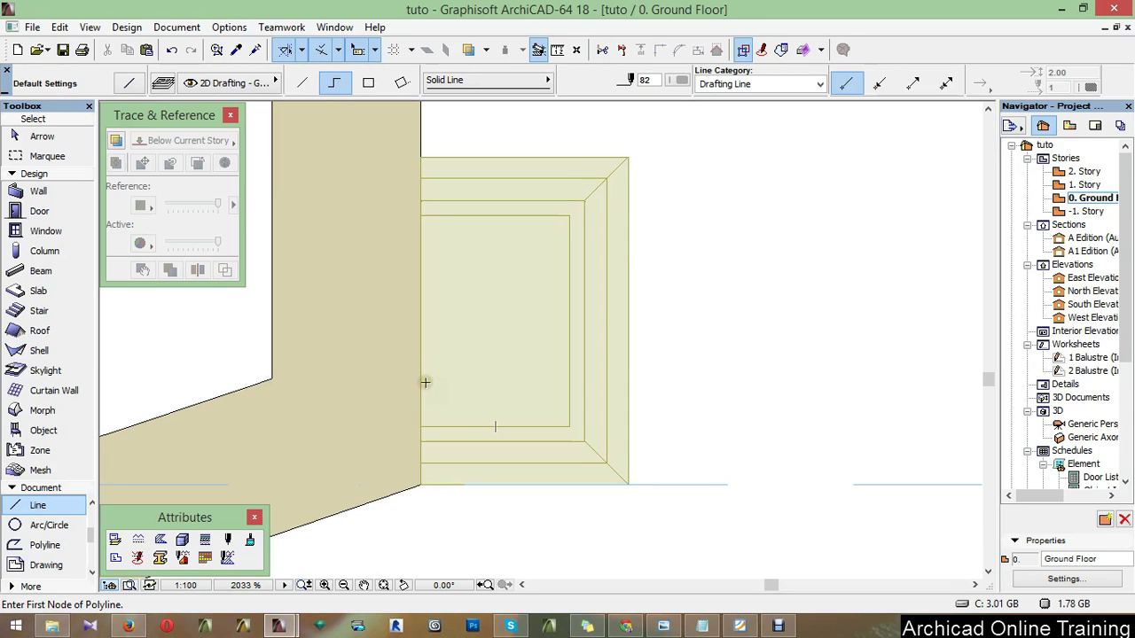
scroll(497, 401, up, 1)
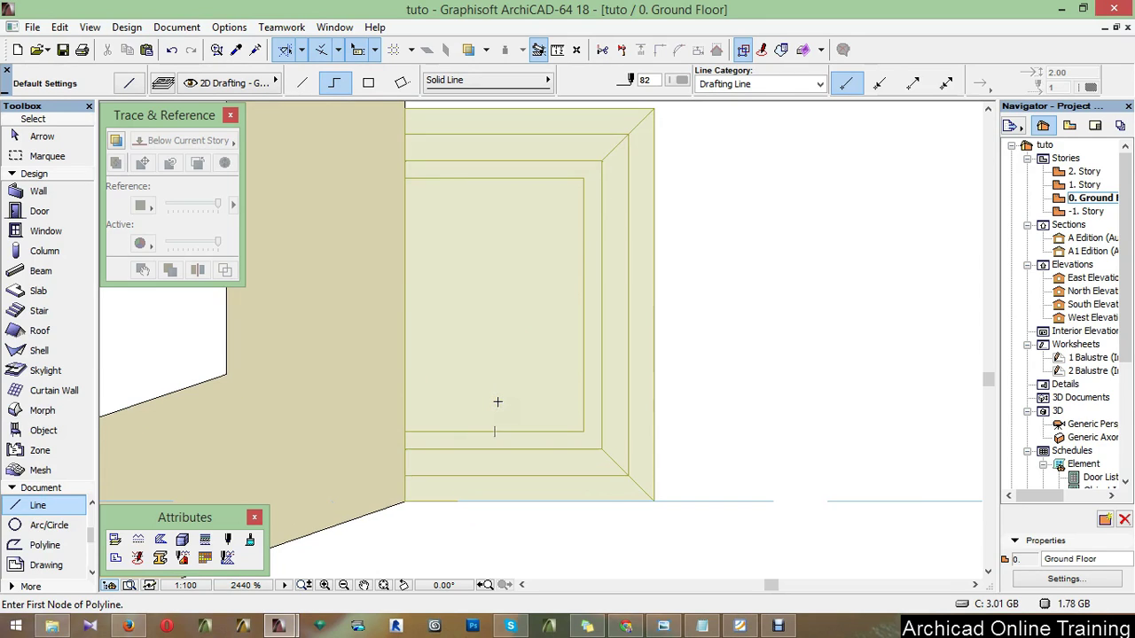
scroll(497, 402, up, 1)
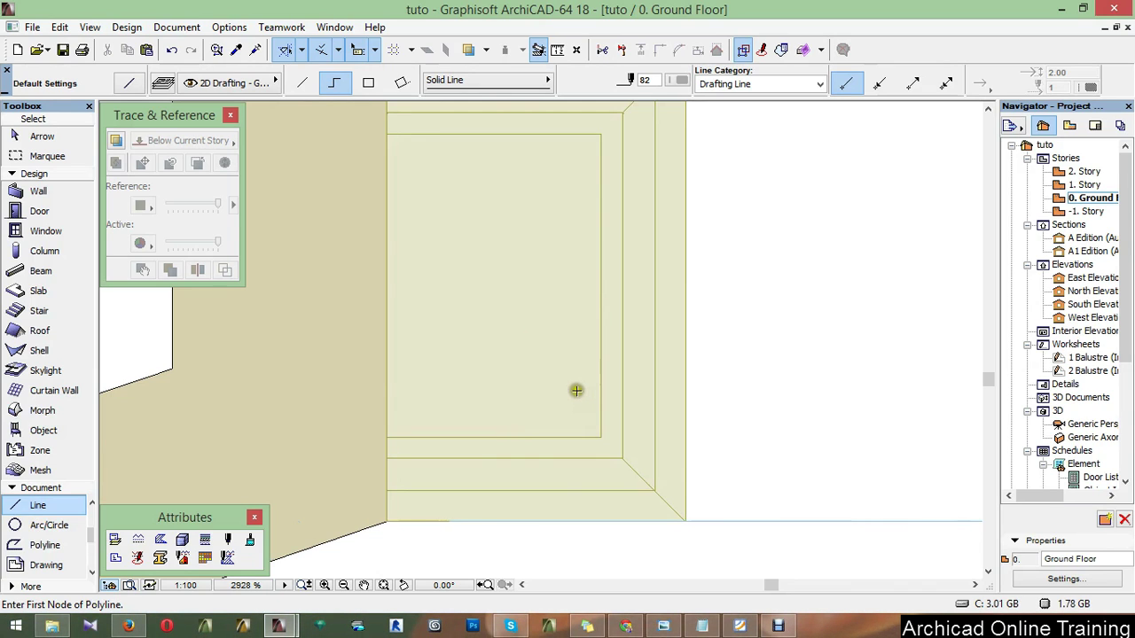
scroll(576, 390, down, 9)
scroll(489, 427, up, 10)
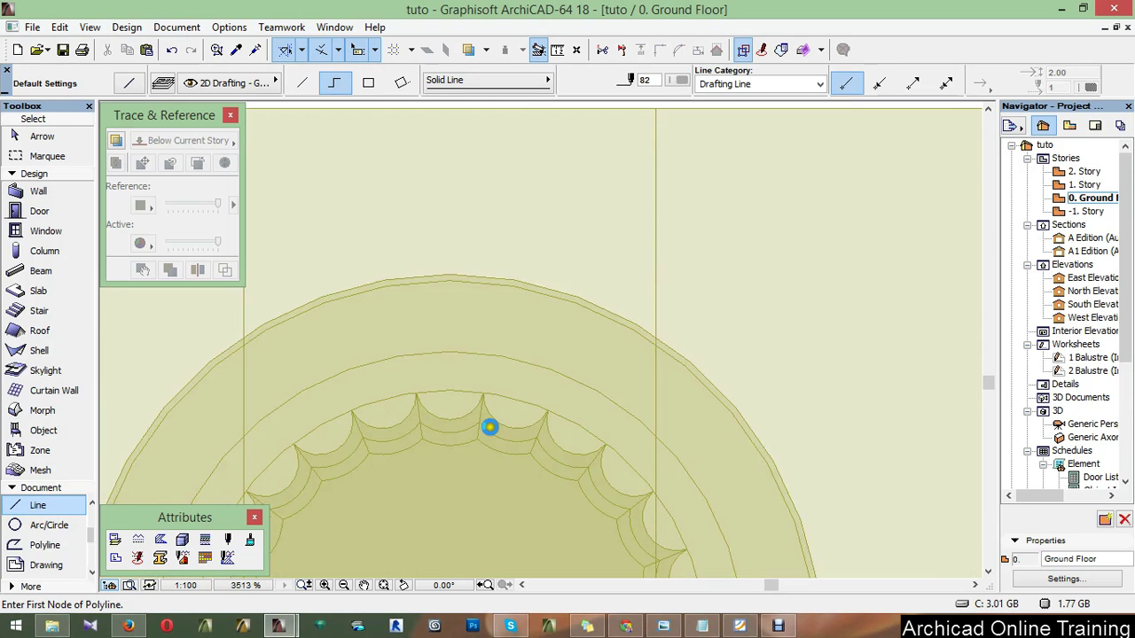
scroll(489, 427, up, 2)
click(479, 384)
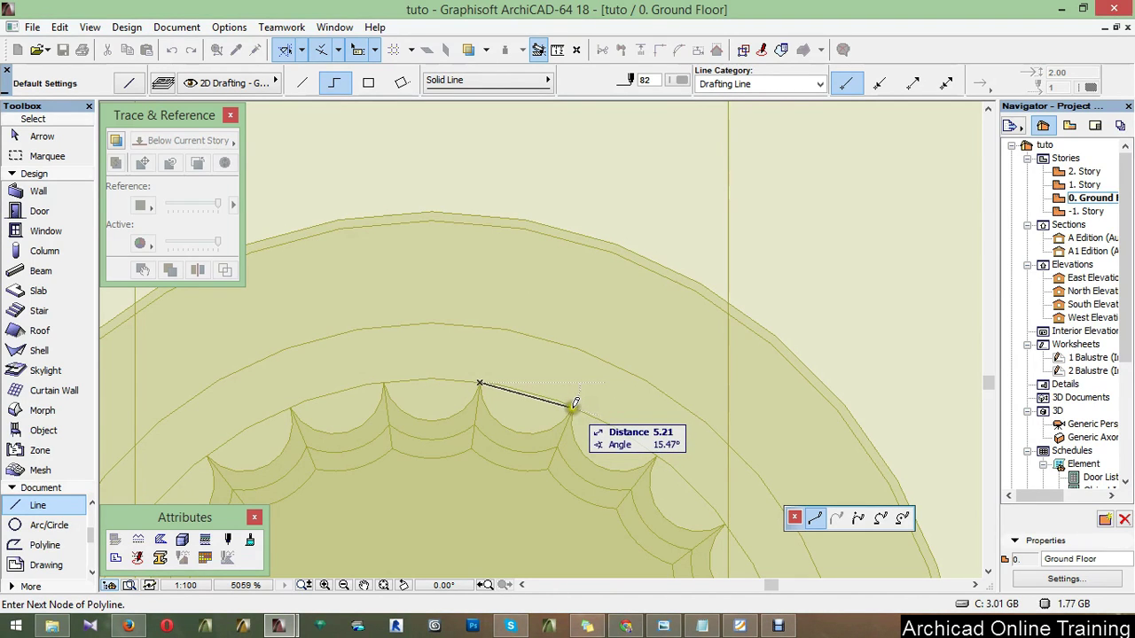
click(574, 405)
right_click(855, 291)
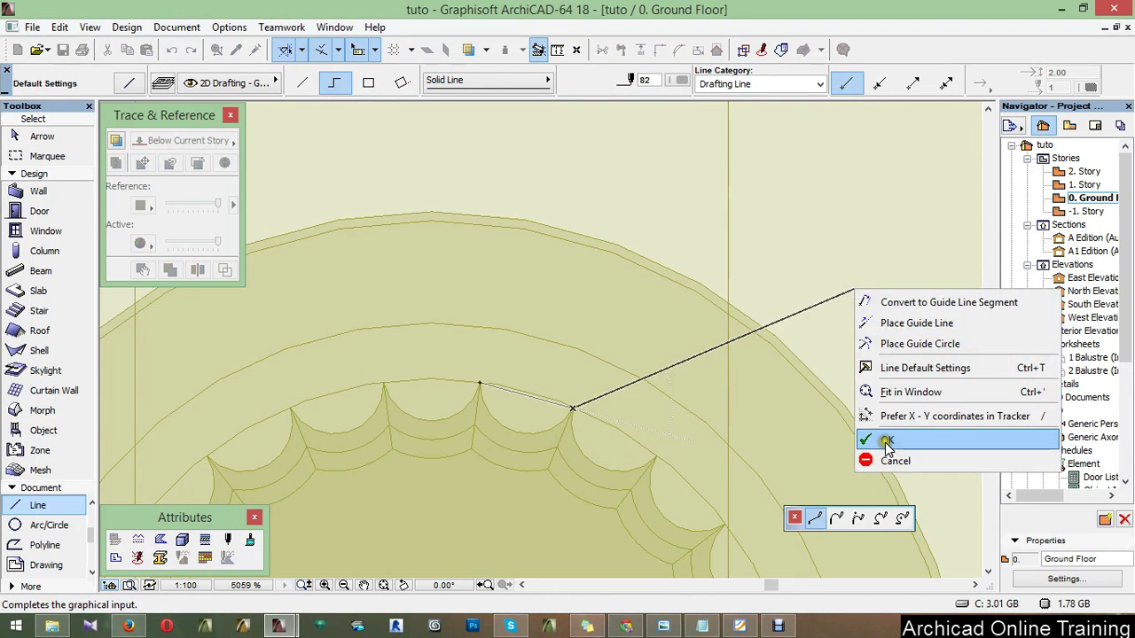
click(887, 442)
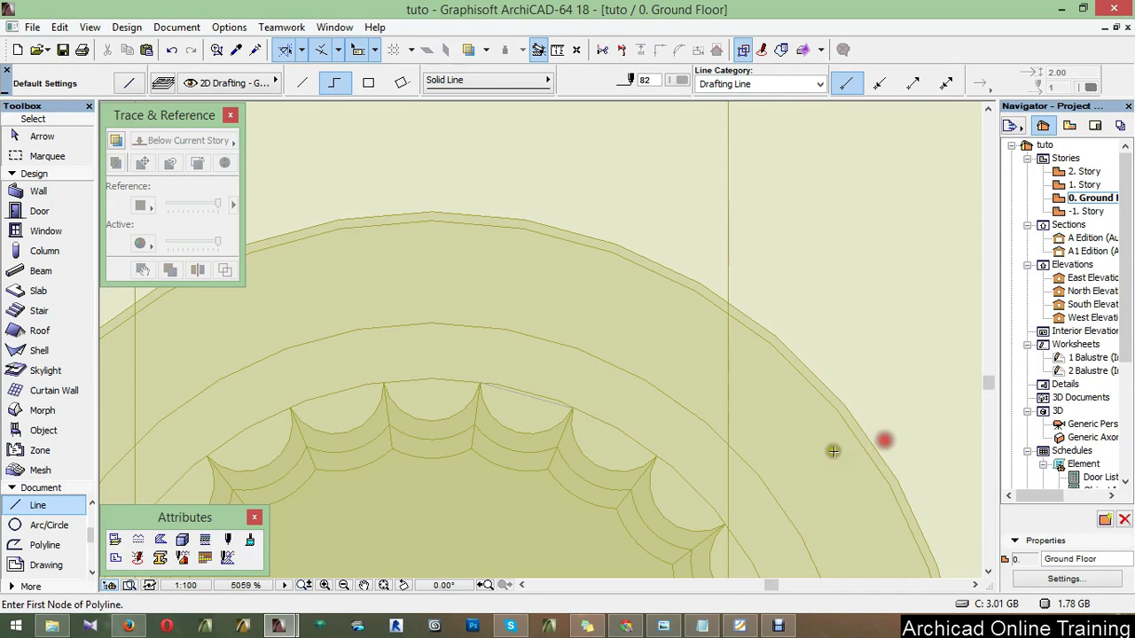
- Curve the new line into an arc that follows the inner edge of the column's flute
scroll(539, 380, up, 3)
shift+click(547, 379)
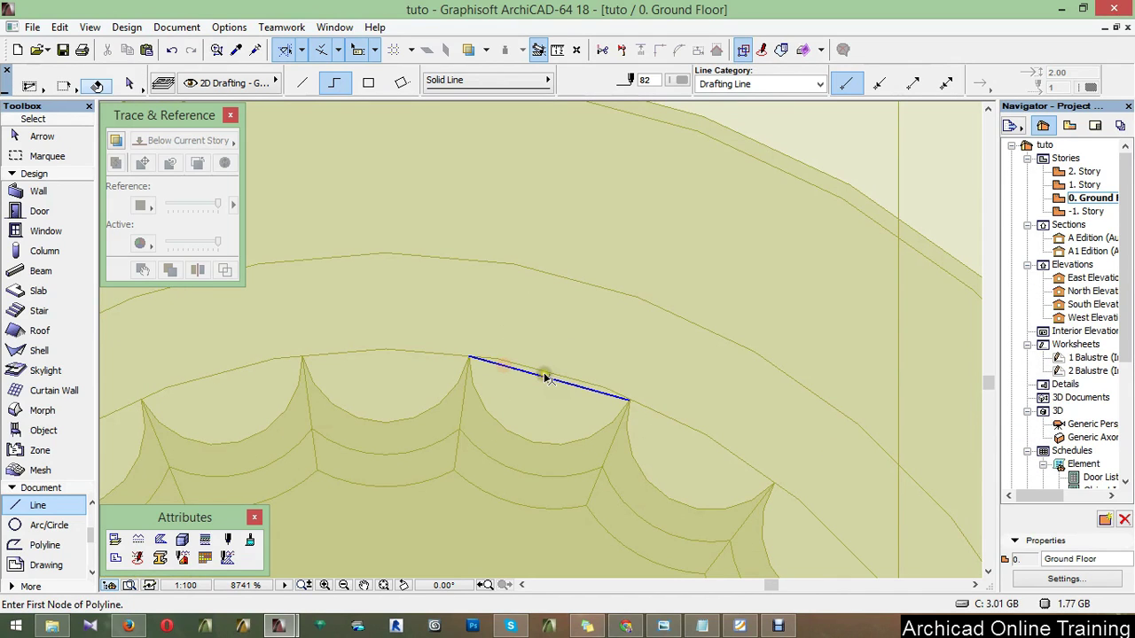
click(546, 380)
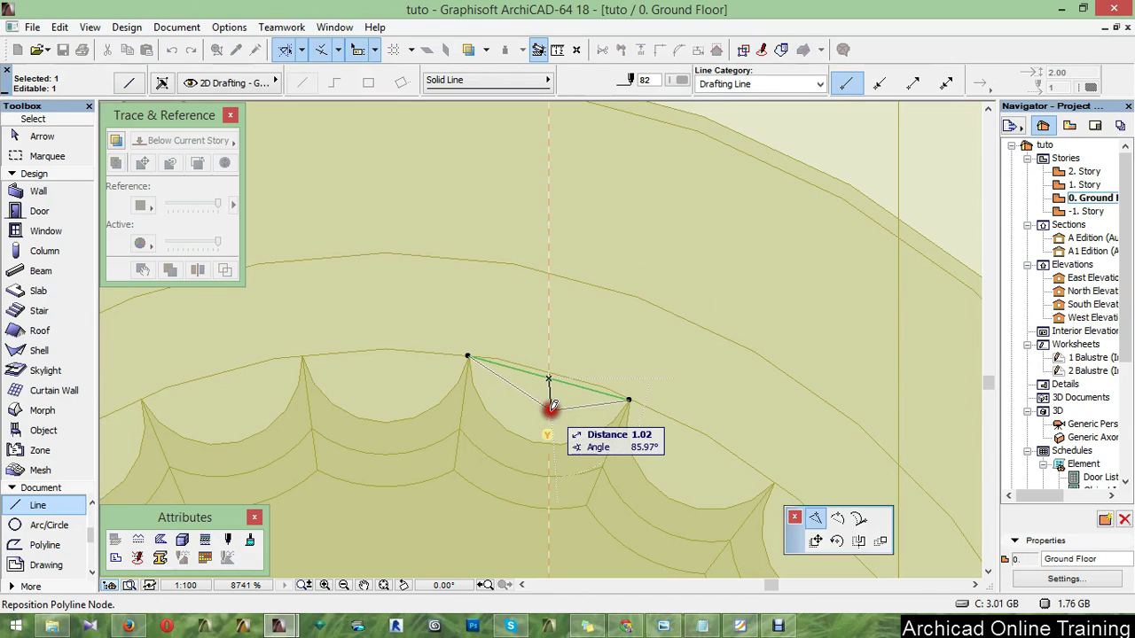
click(858, 541)
click(536, 441)
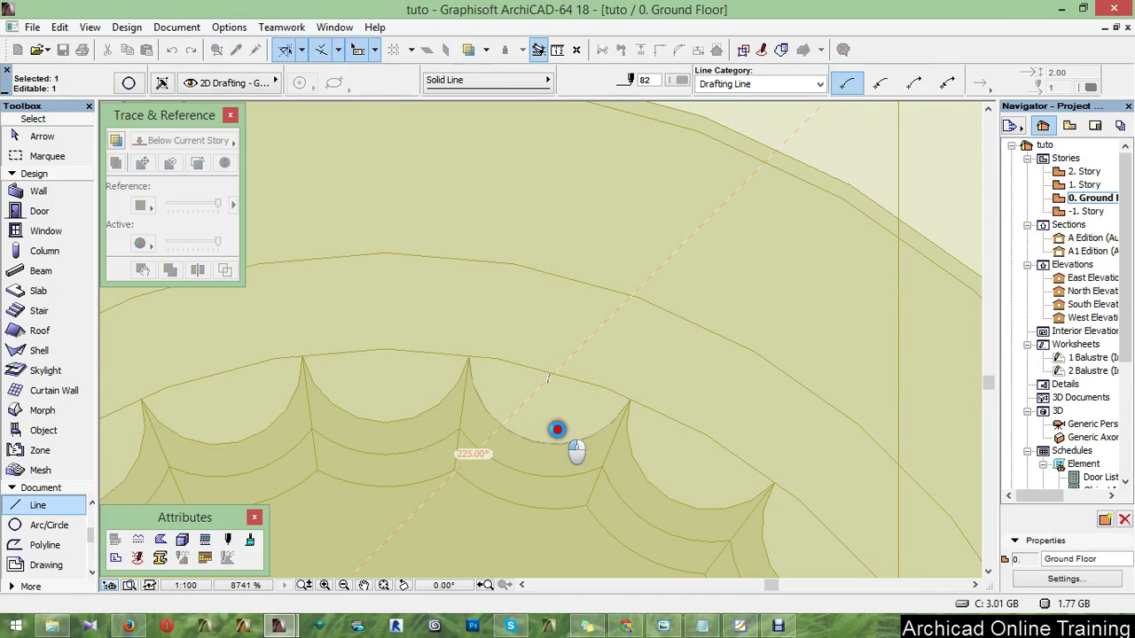
- Move the arc by its upper end from the column onto the Morph's upper inner edge, just off the wall
key(ctrl+d)
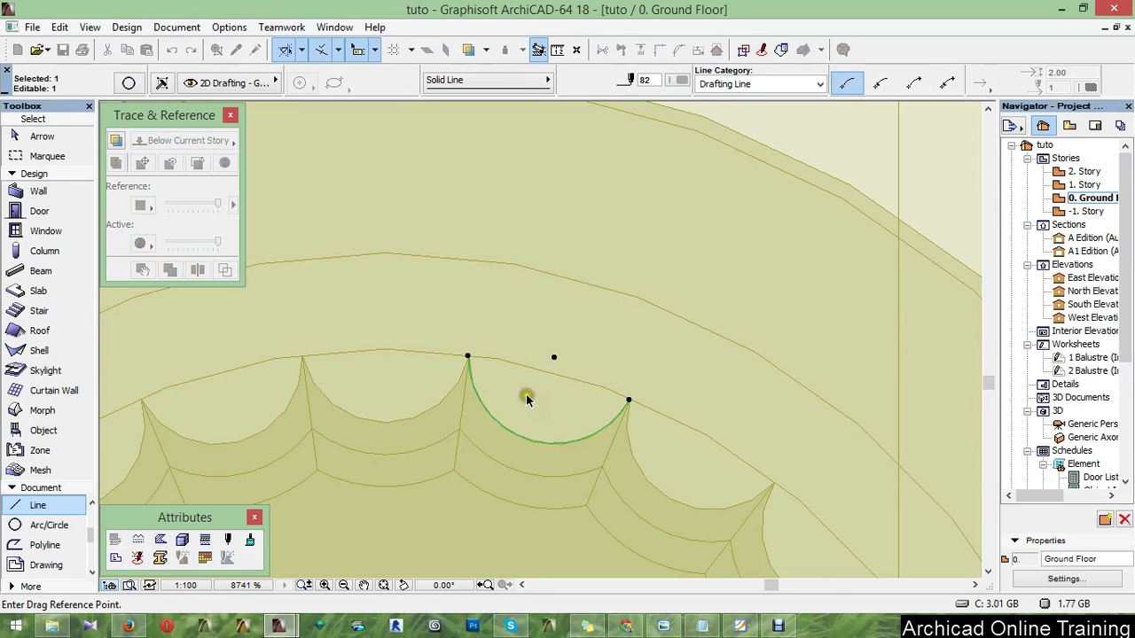
click(467, 358)
scroll(638, 293, down, 10)
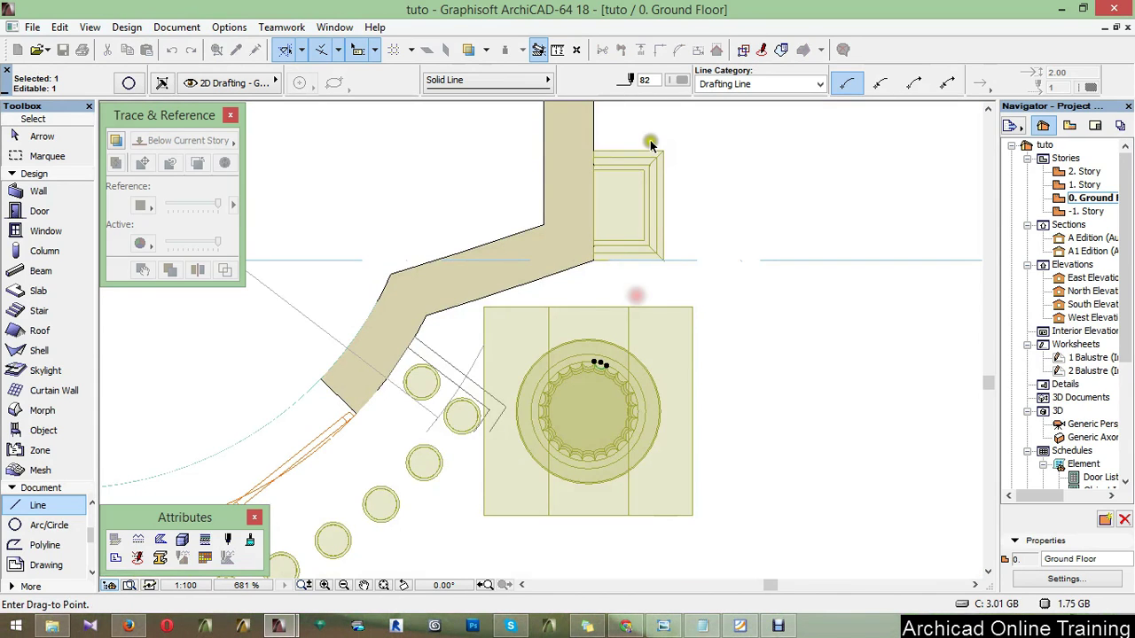
scroll(649, 143, up, 6)
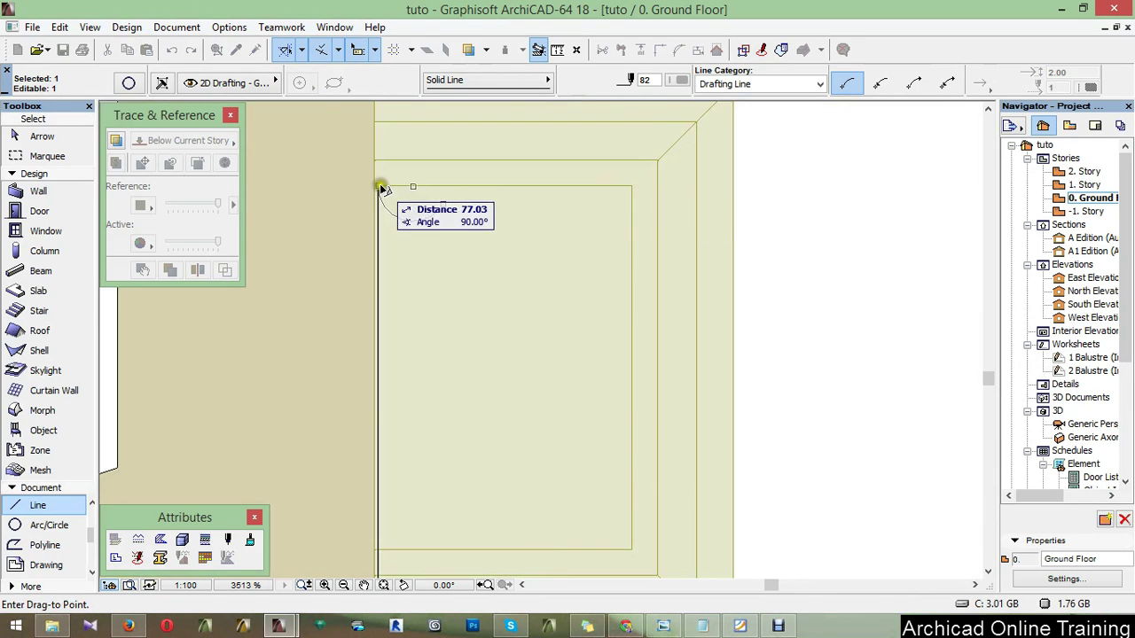
scroll(382, 186, up, 2)
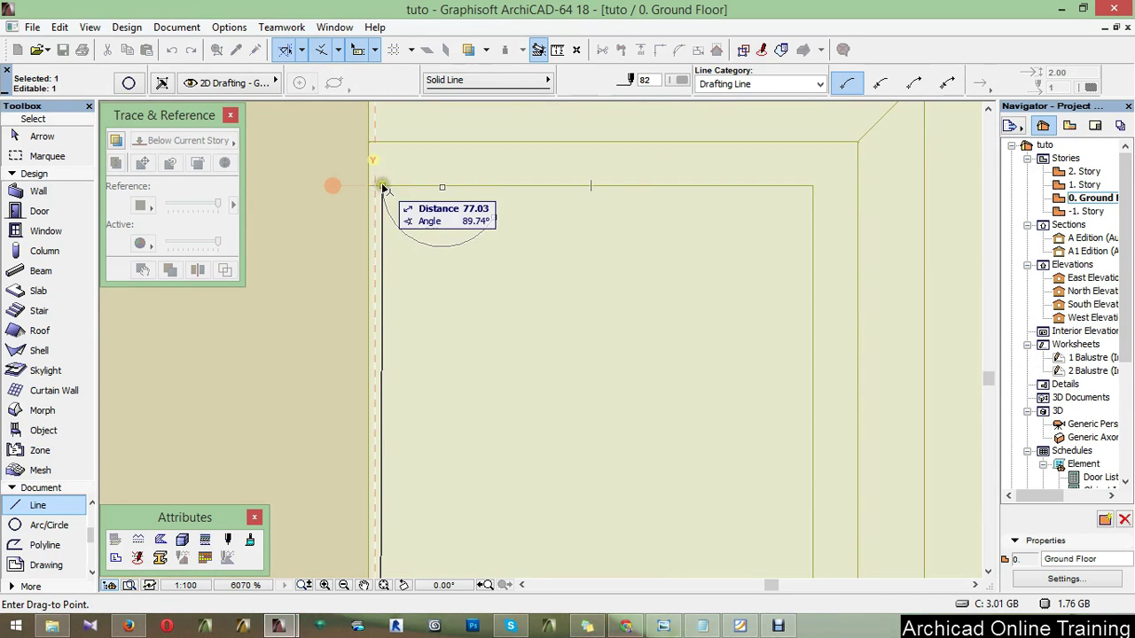
click(381, 183)
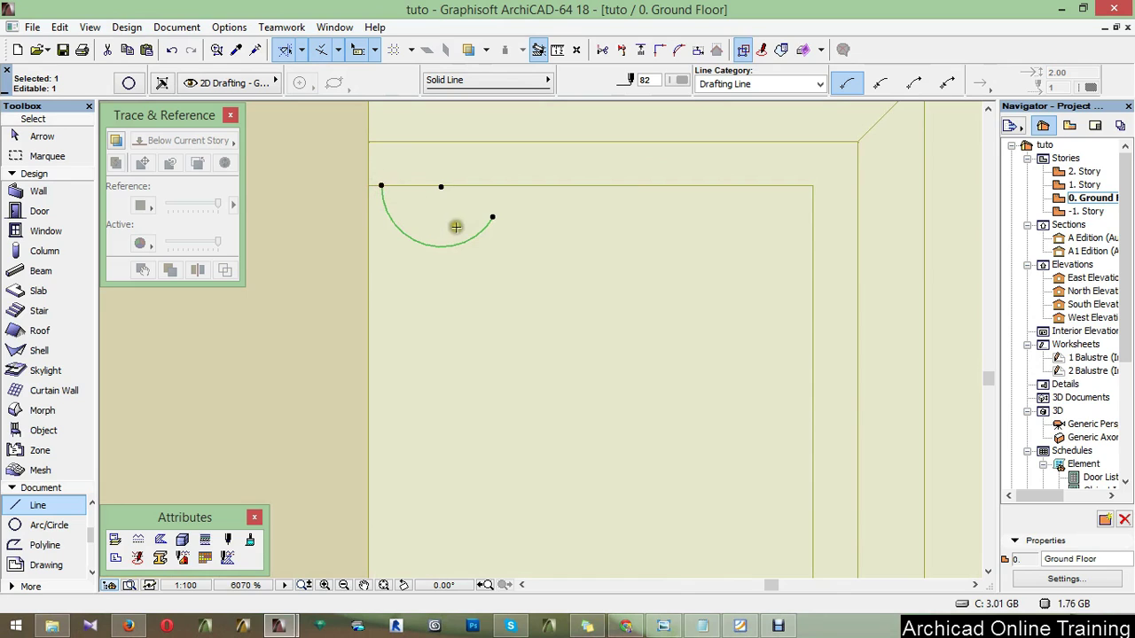
- Rotate the arc about its wall-side end so that both ends lie on the Morph's horizontal inner edge
key(ctrl+e)
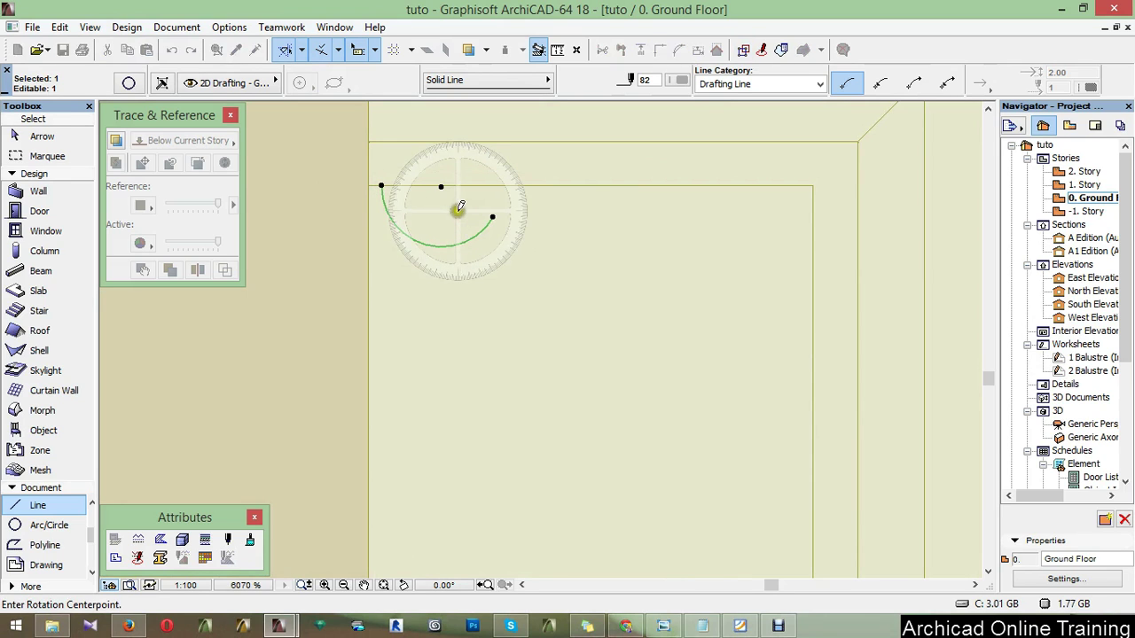
click(381, 186)
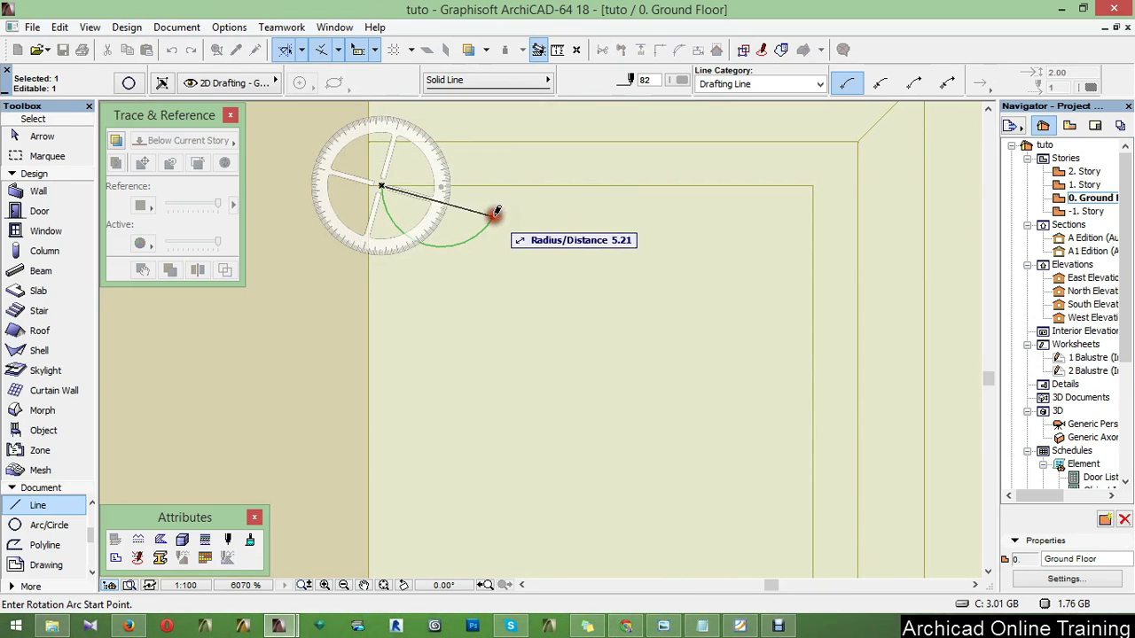
click(492, 216)
click(499, 186)
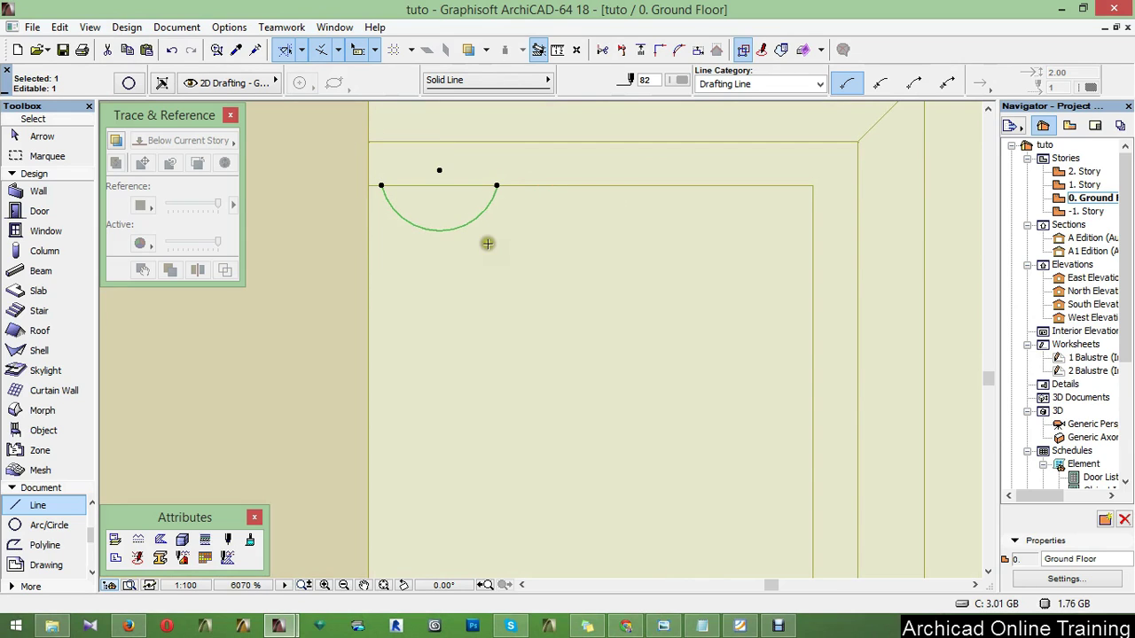
- Place three copies of the arc end to end along the Morph's upper inner edge, each 5.21 from the previous one
key(ctrl+shift+d)
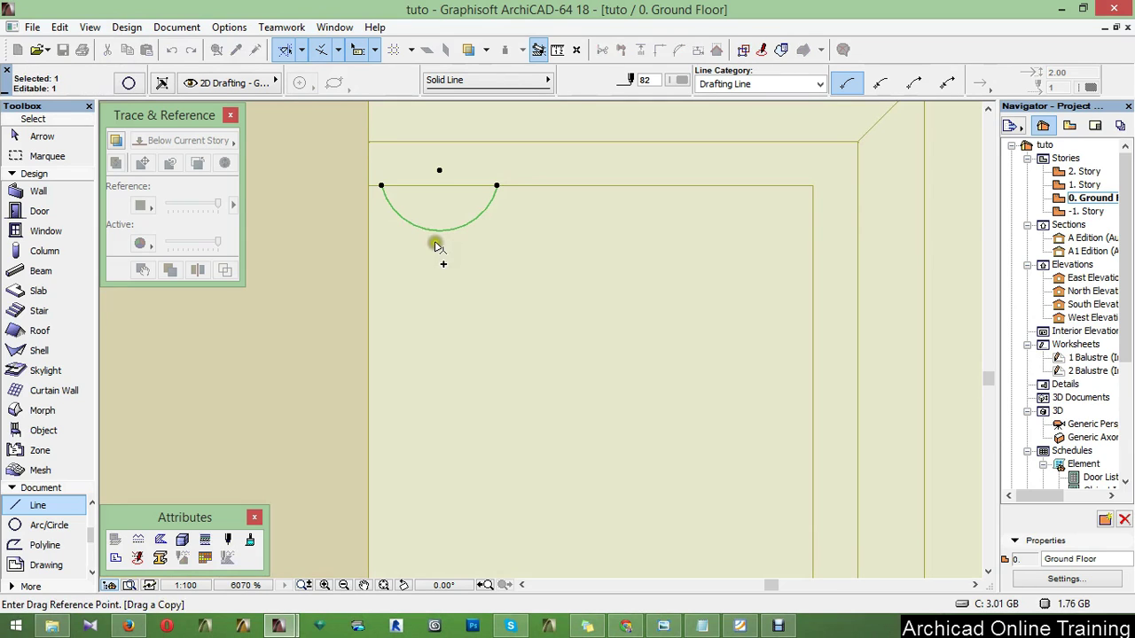
click(382, 186)
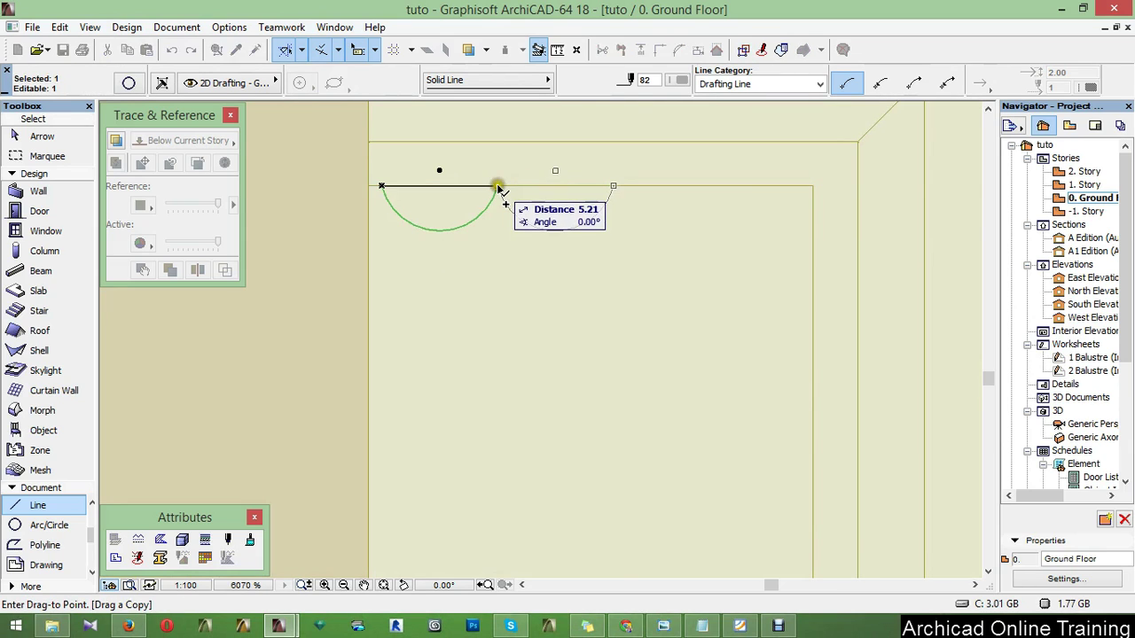
click(496, 186)
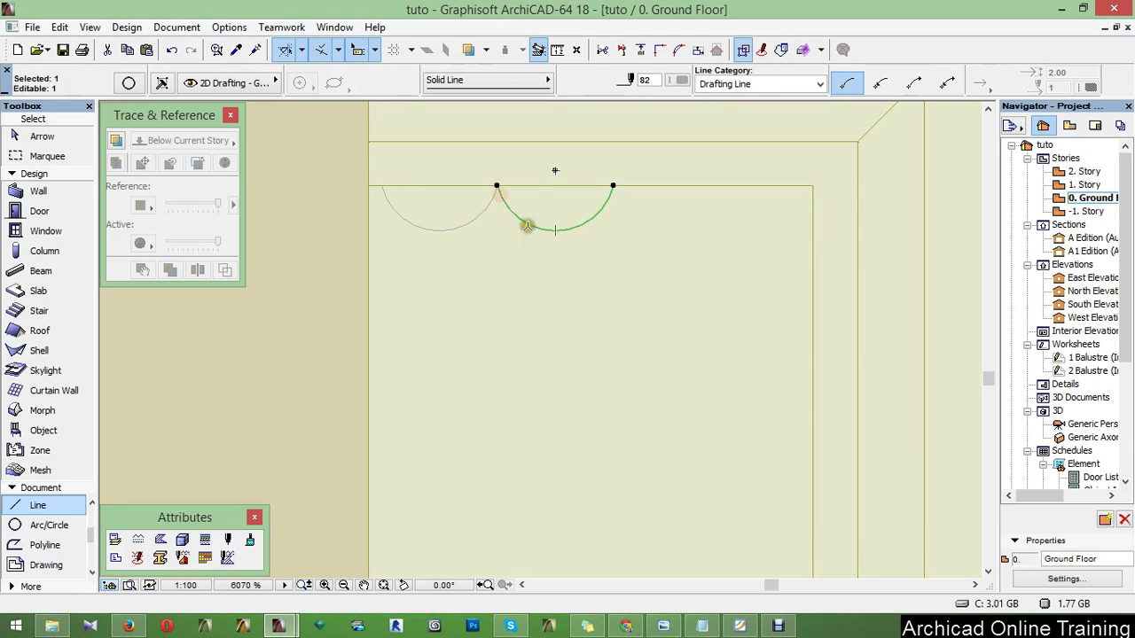
key(ctrl+shift+d)
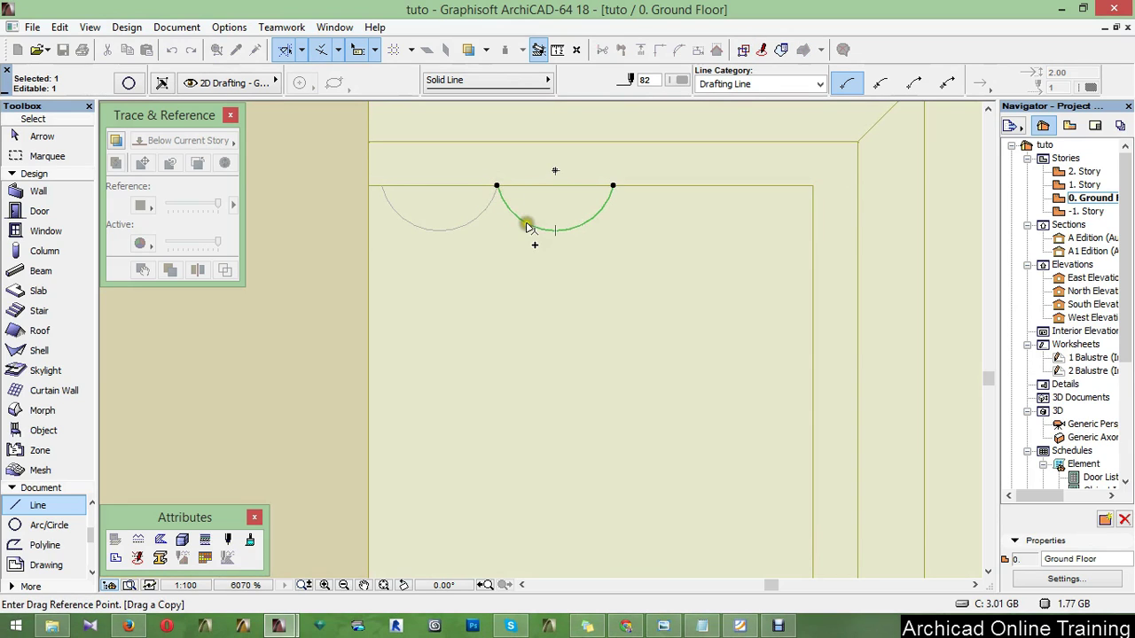
click(496, 186)
click(612, 186)
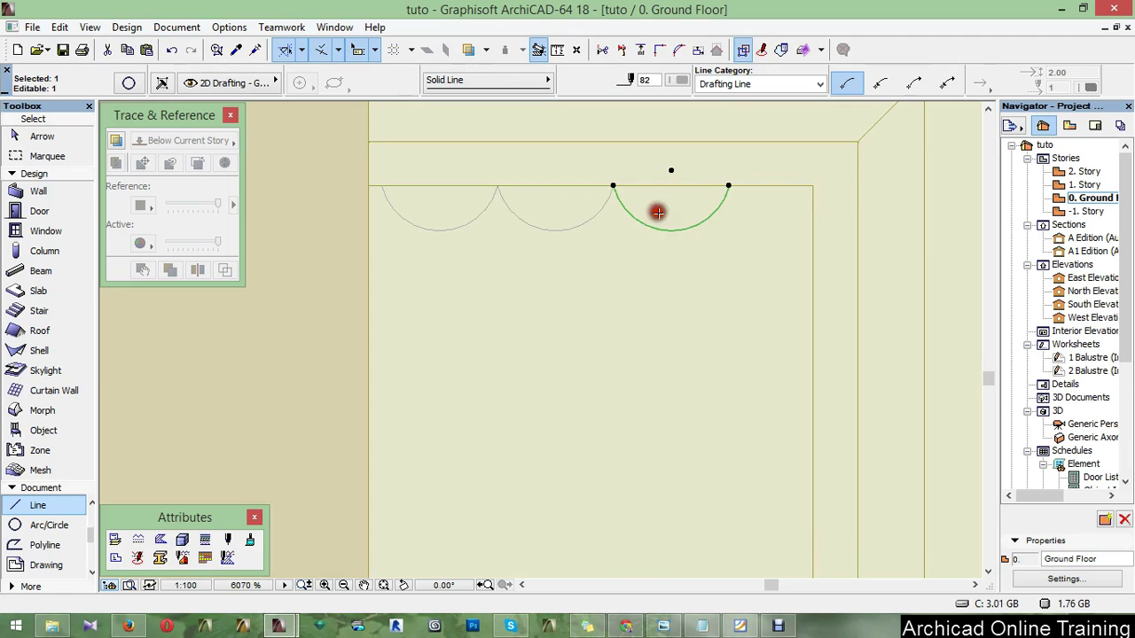
click(611, 187)
click(728, 186)
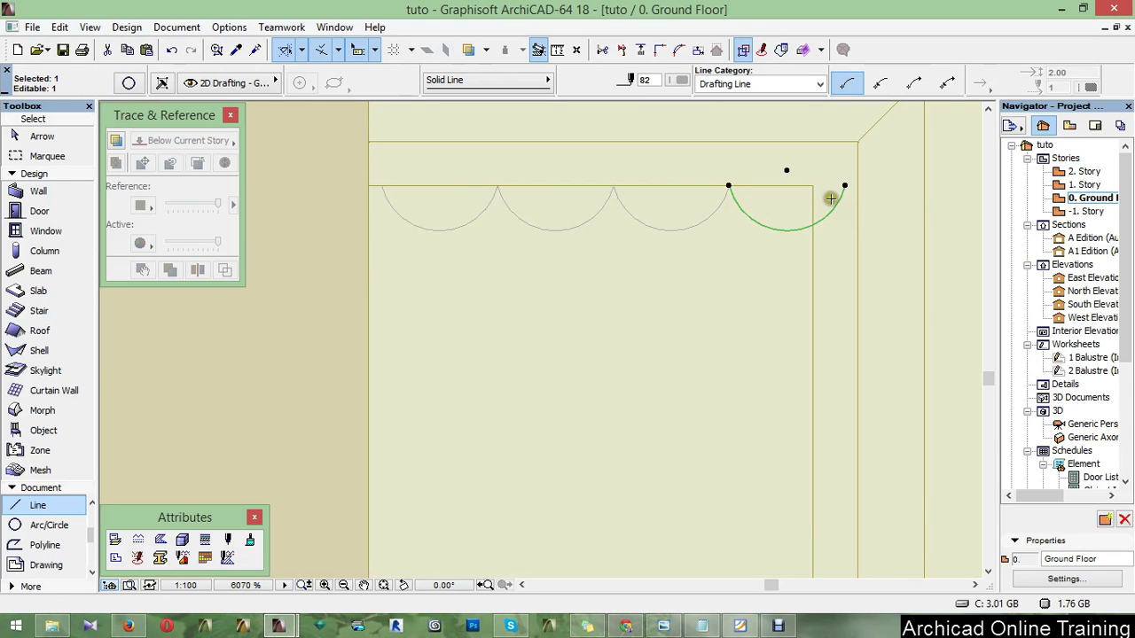
- Rotate the last arc about its wall-side end so that its other end lies on the Morph's vertical inner edge
key(ctrl+e)
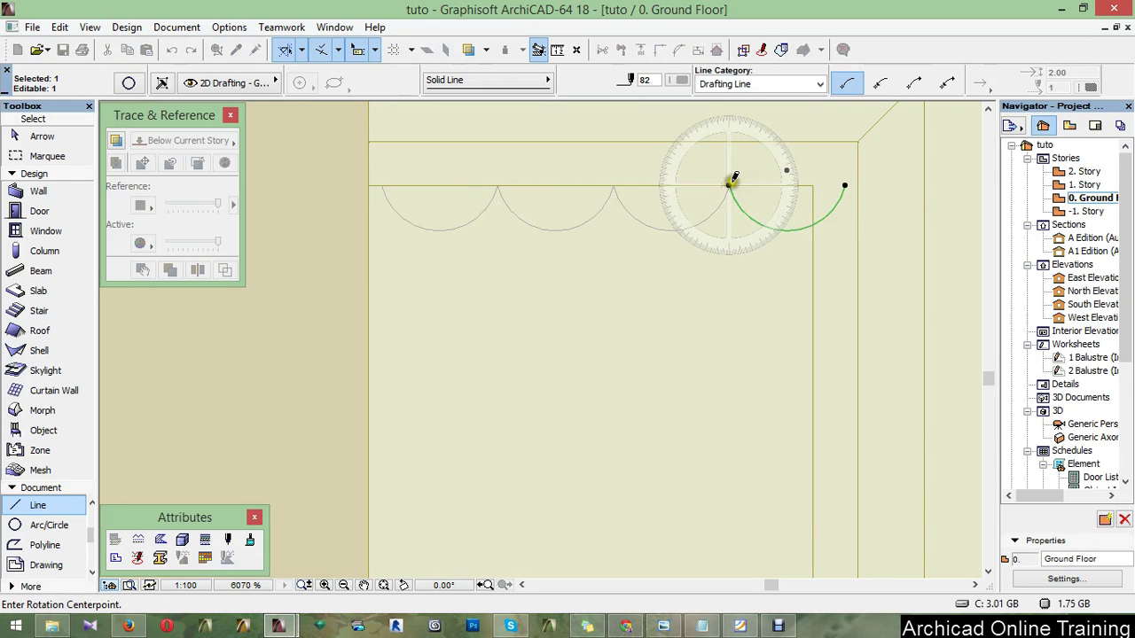
click(729, 186)
click(843, 187)
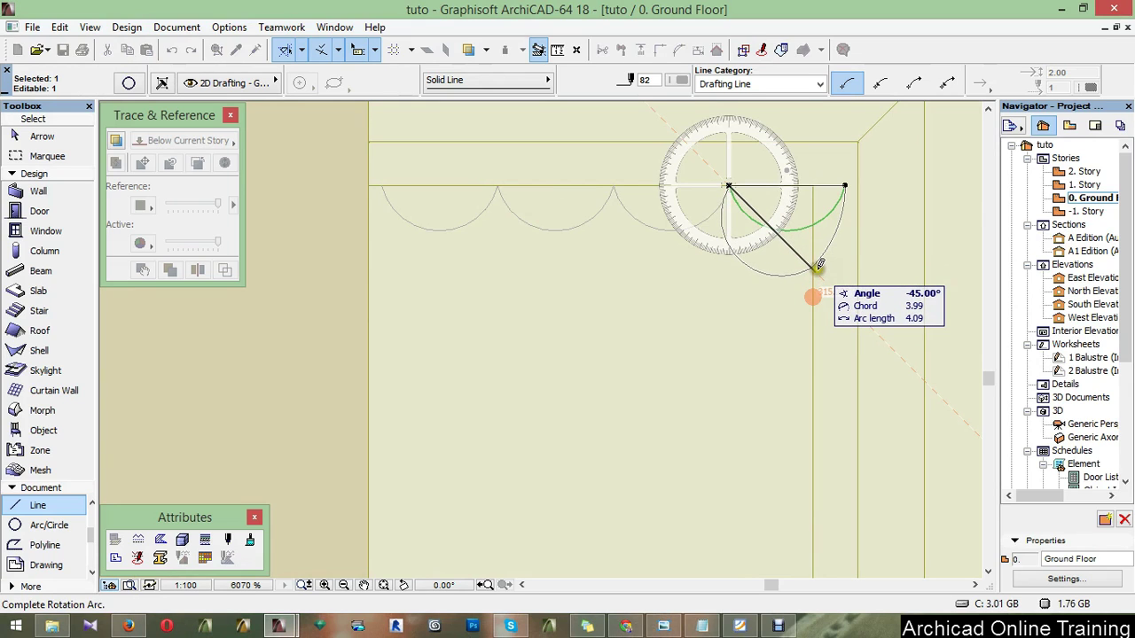
click(819, 264)
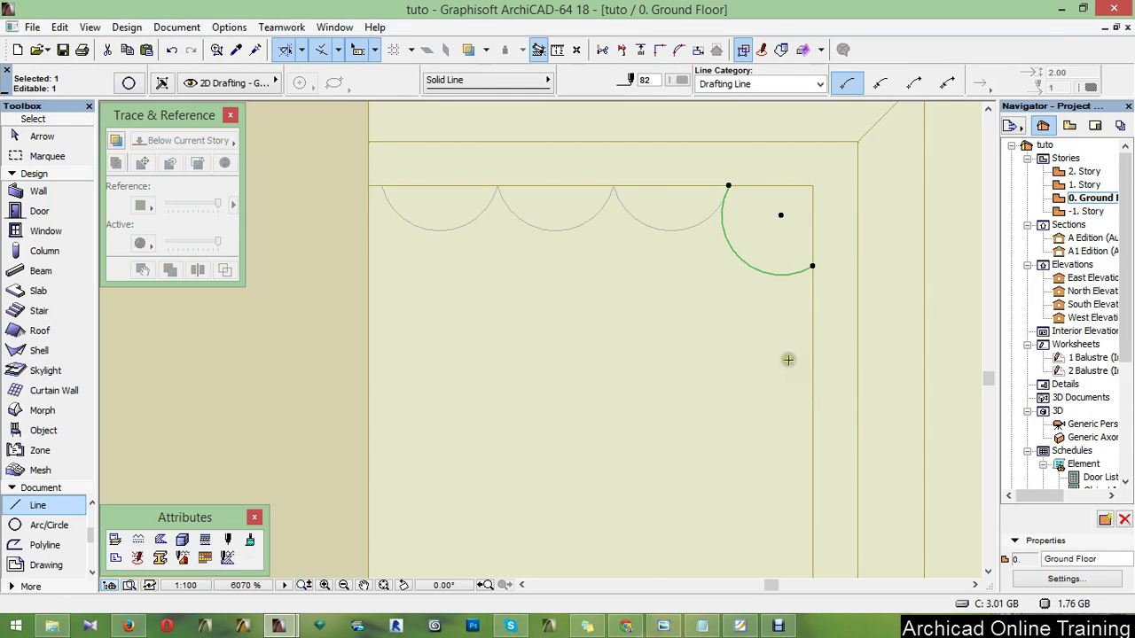
key(space)
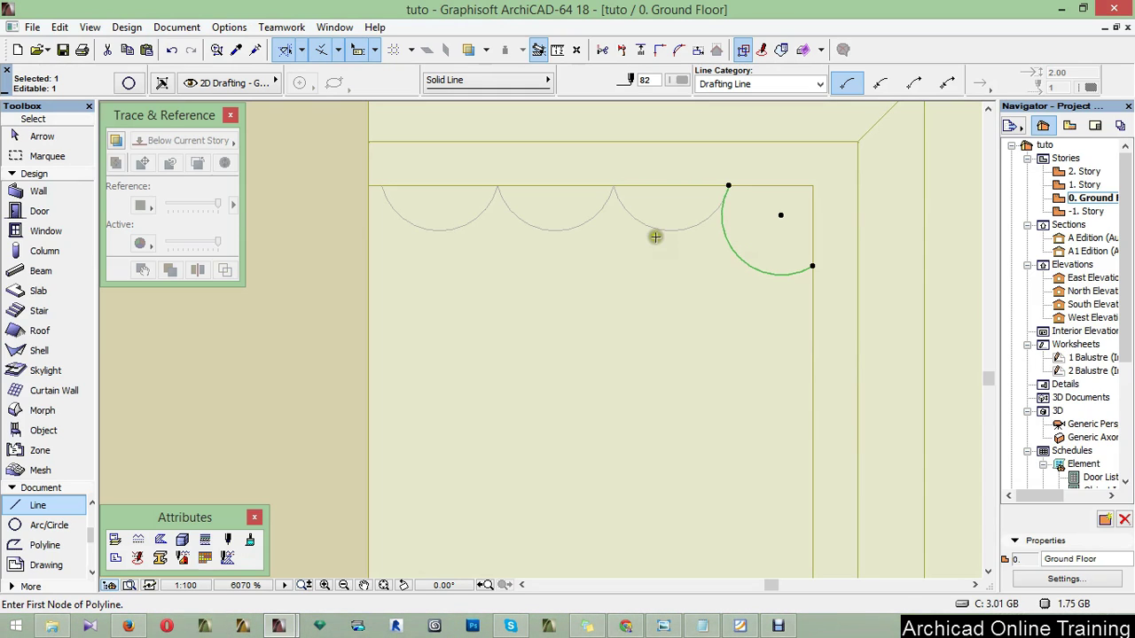
key(shift)
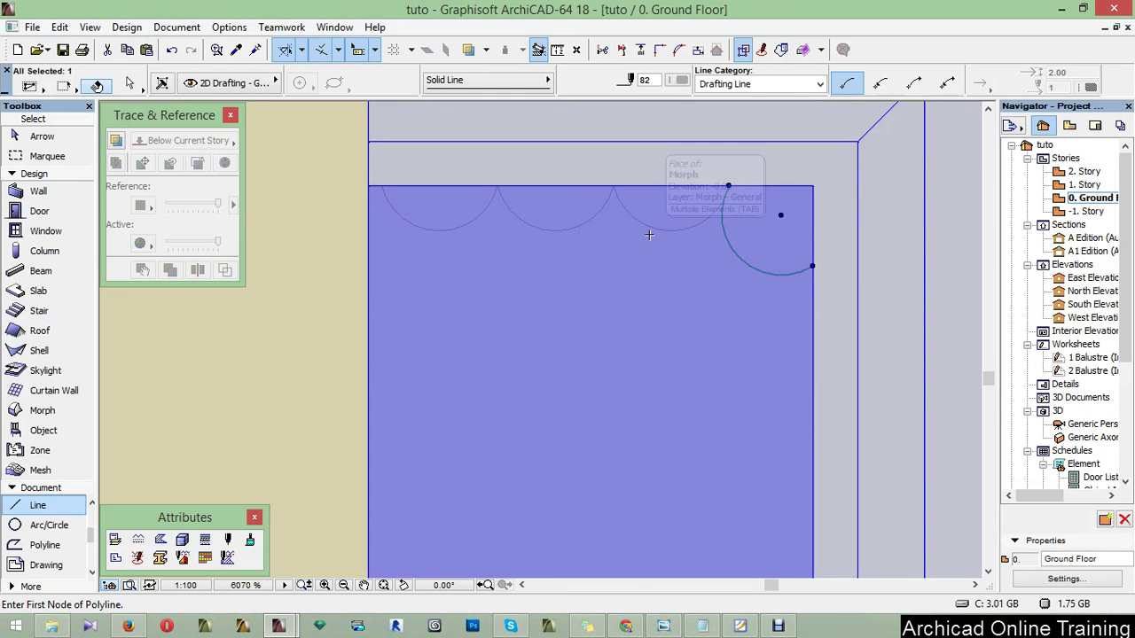
key(ctrl+alt+e)
key(Escape)
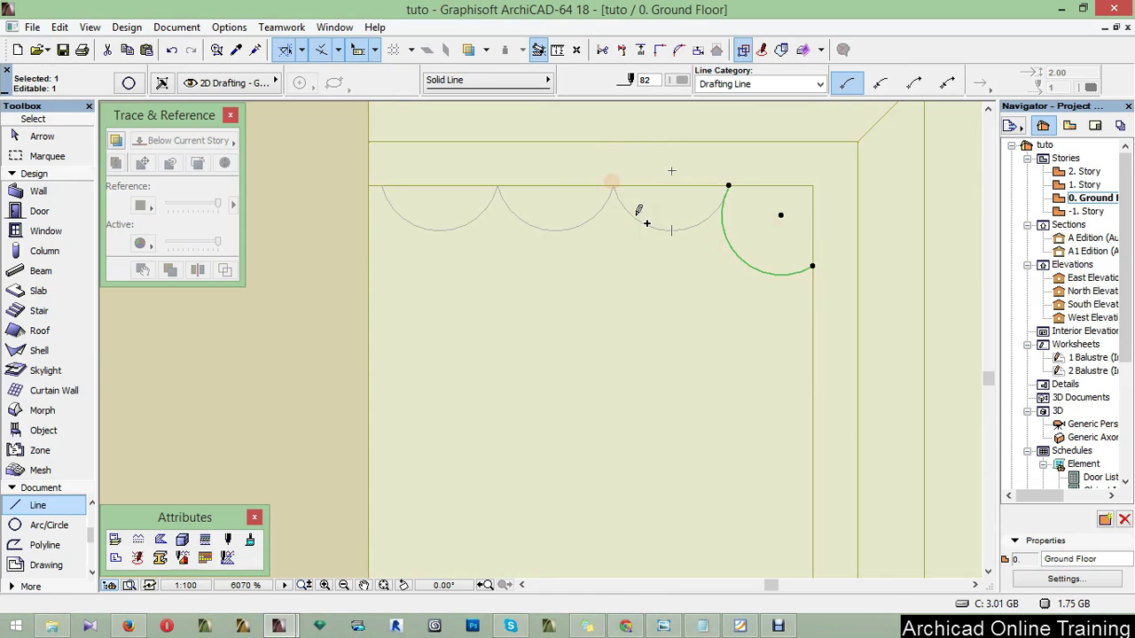
key(Escape)
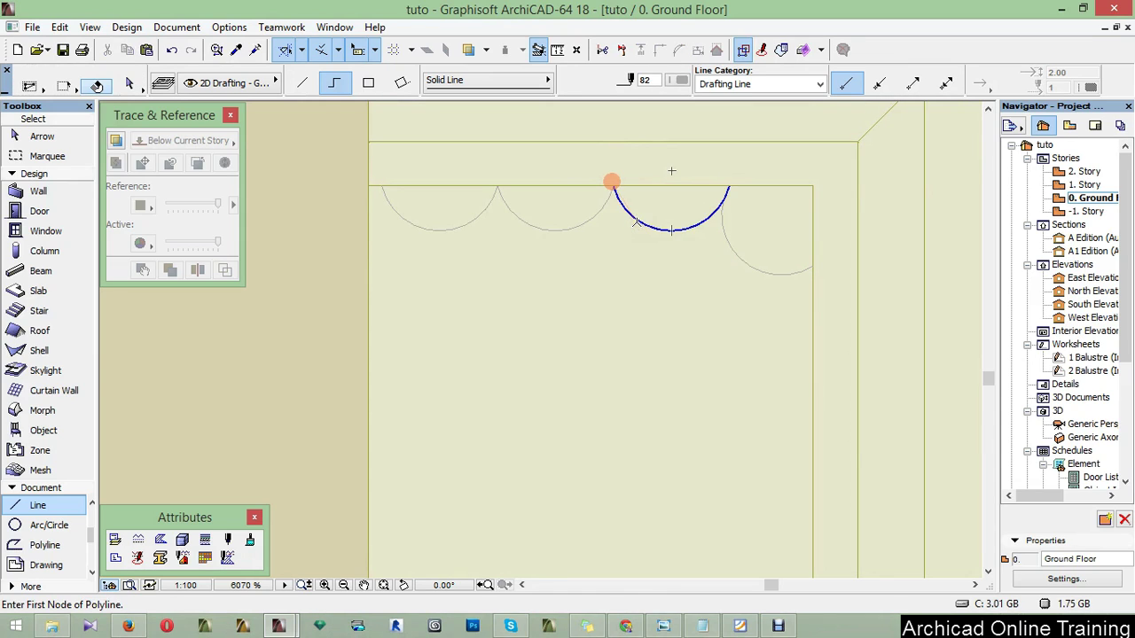
- Rotate a copy of the third arc by -90° about its wall-side end
click(635, 222)
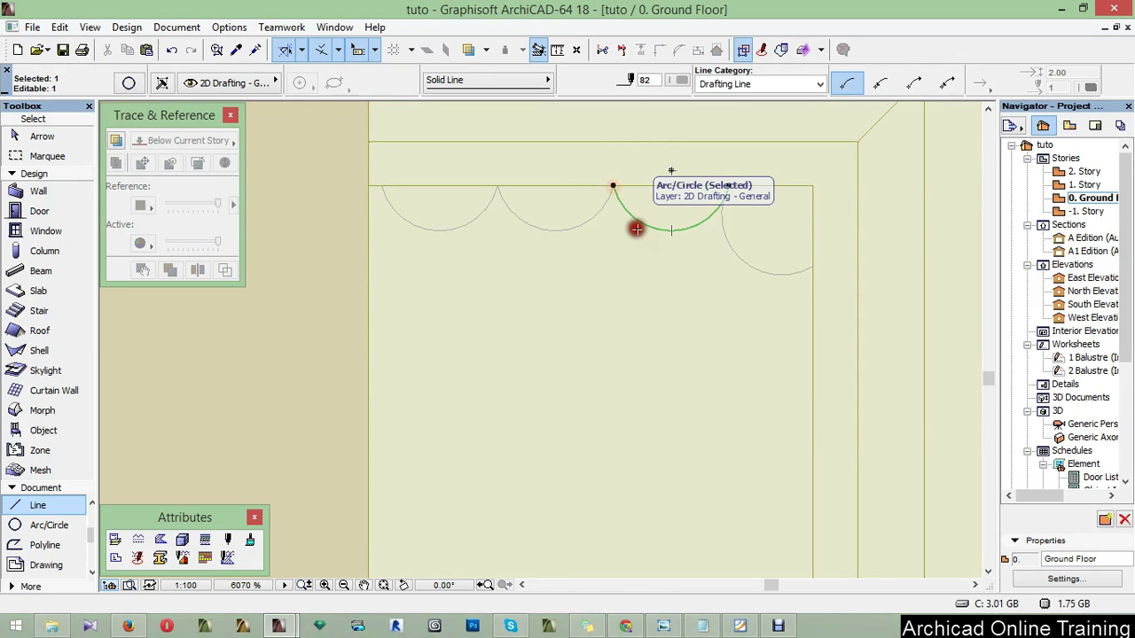
key(ctrl+alt+e)
click(613, 186)
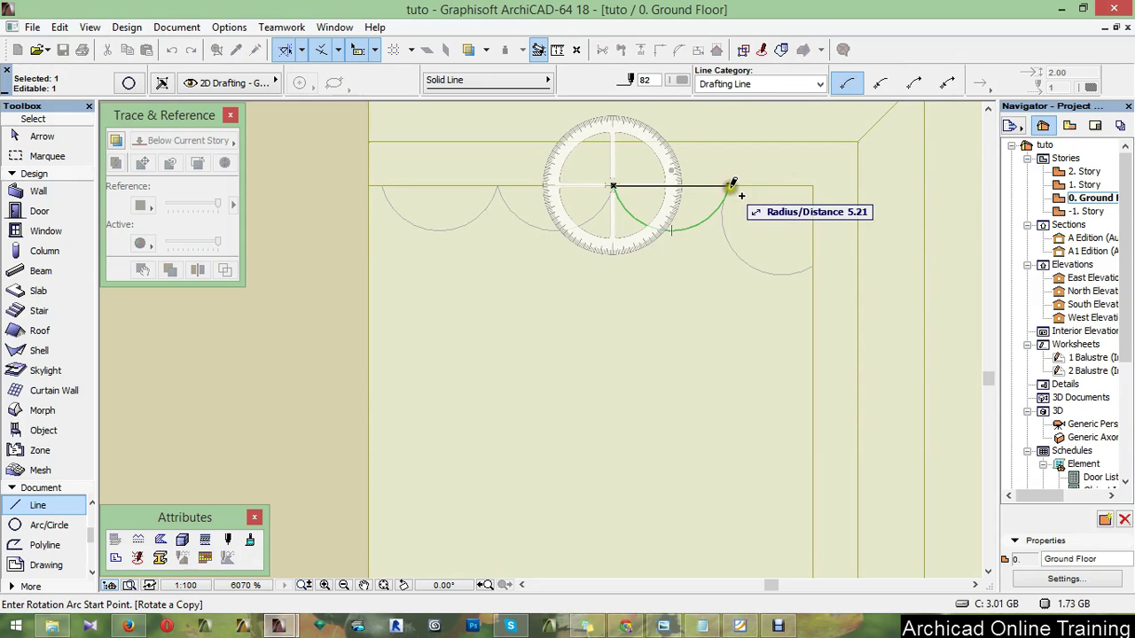
click(728, 184)
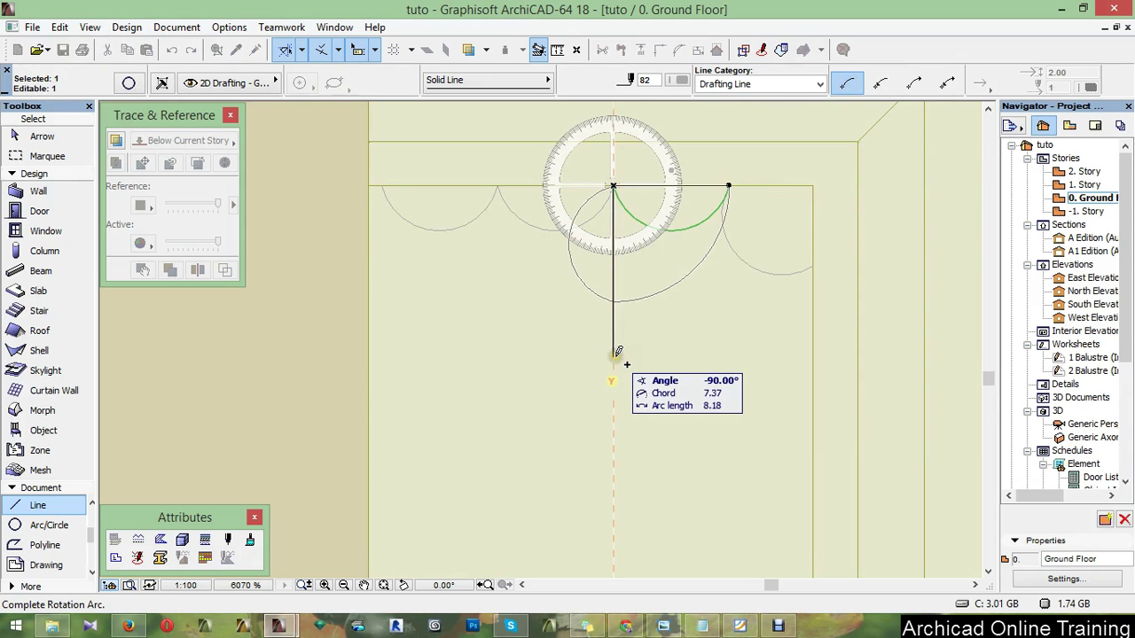
click(612, 353)
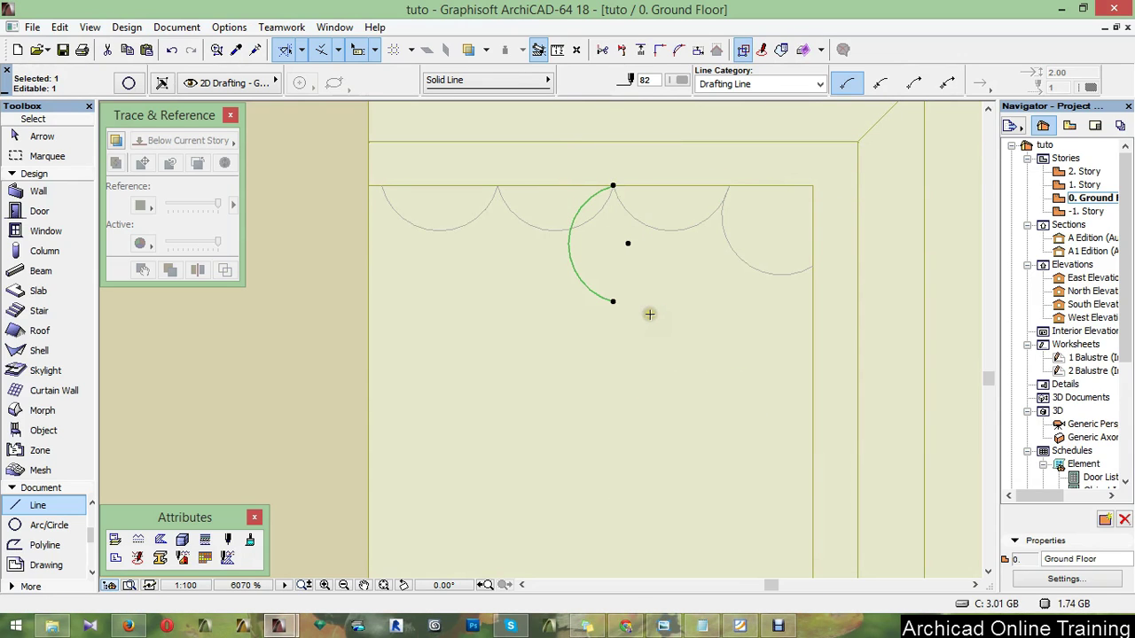
- Move the rotated copy by its upper end onto the corner arc's end on the Morph's vertical inner edge
key(ctrl+d)
click(613, 186)
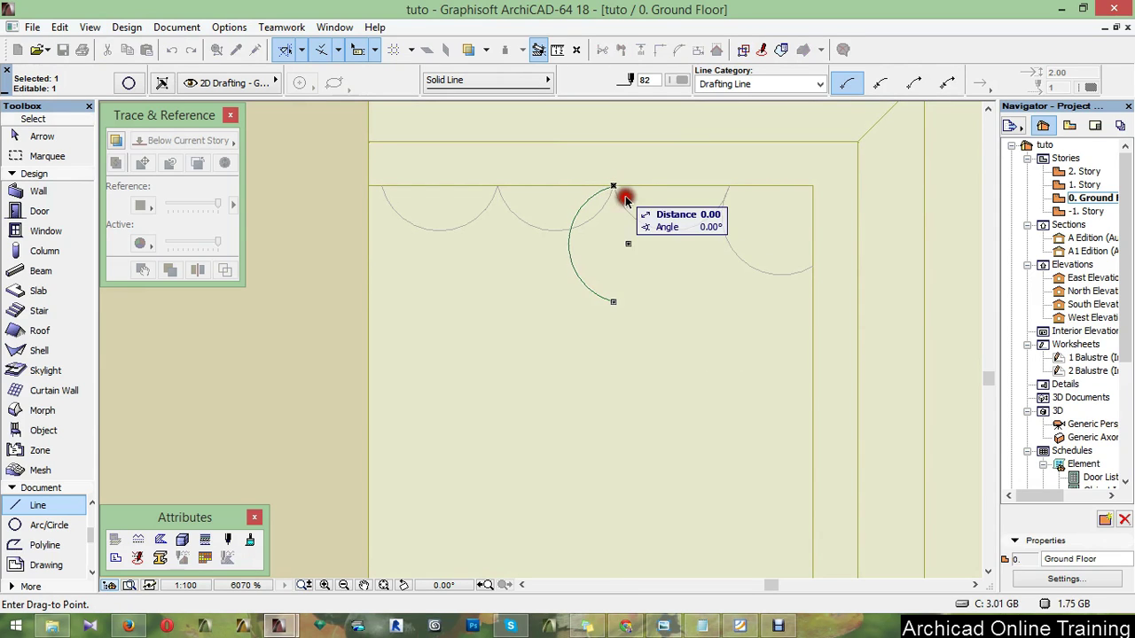
click(812, 266)
scroll(700, 199, down, 2)
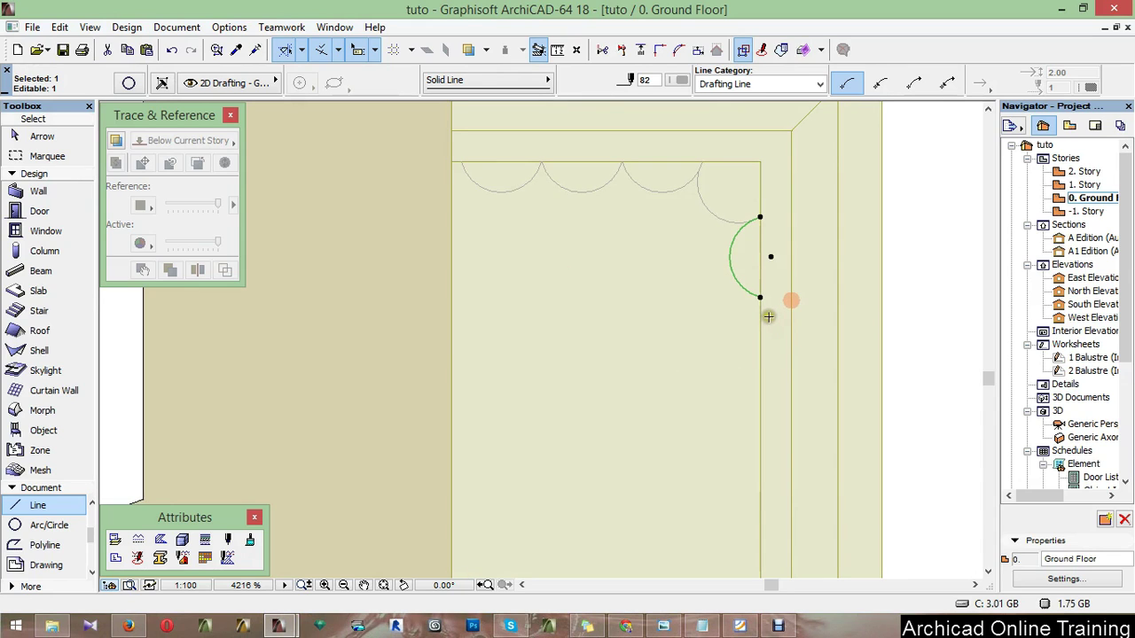
- Copy the vertical arc end to end down the inner edge, and copy the resulting pair directly below it
key(ctrl+shift+d)
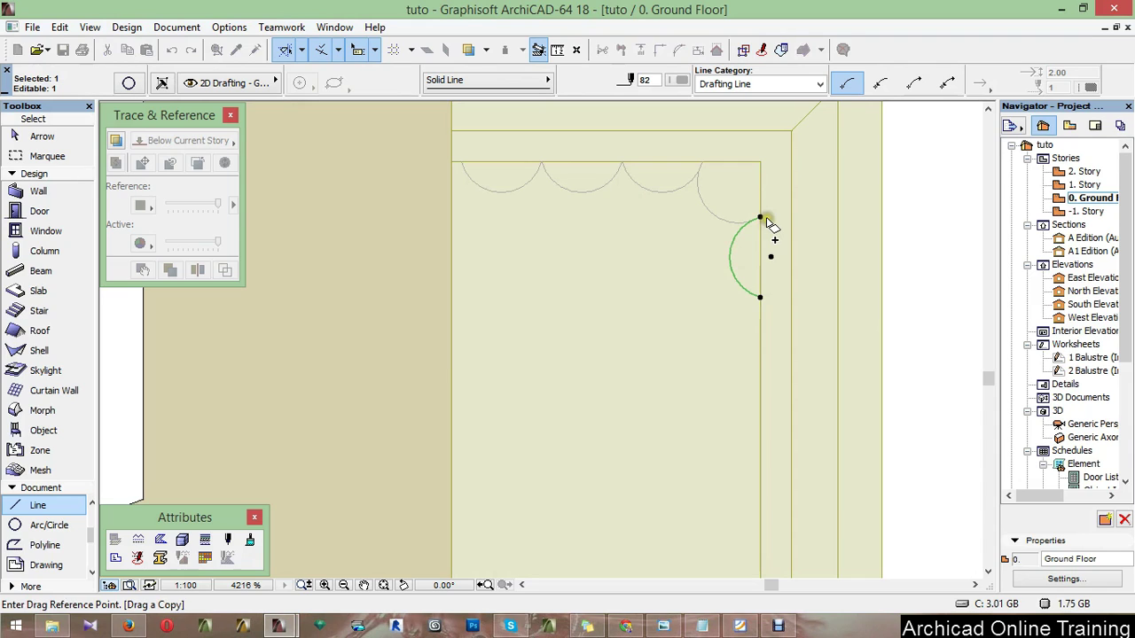
drag(759, 217, 759, 297)
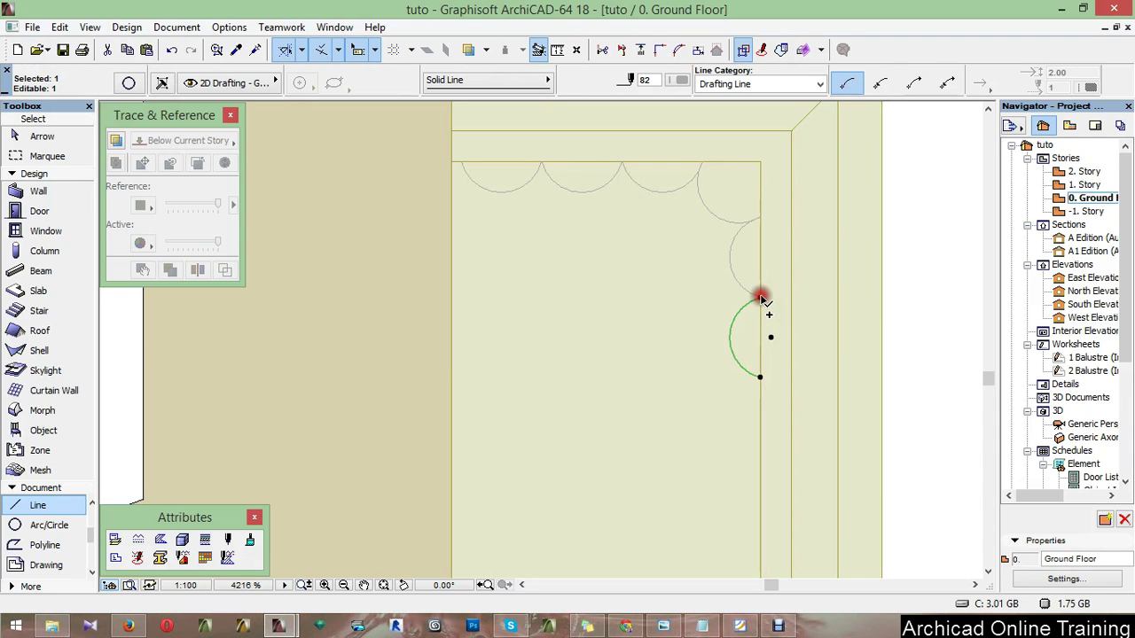
shift+click(729, 245)
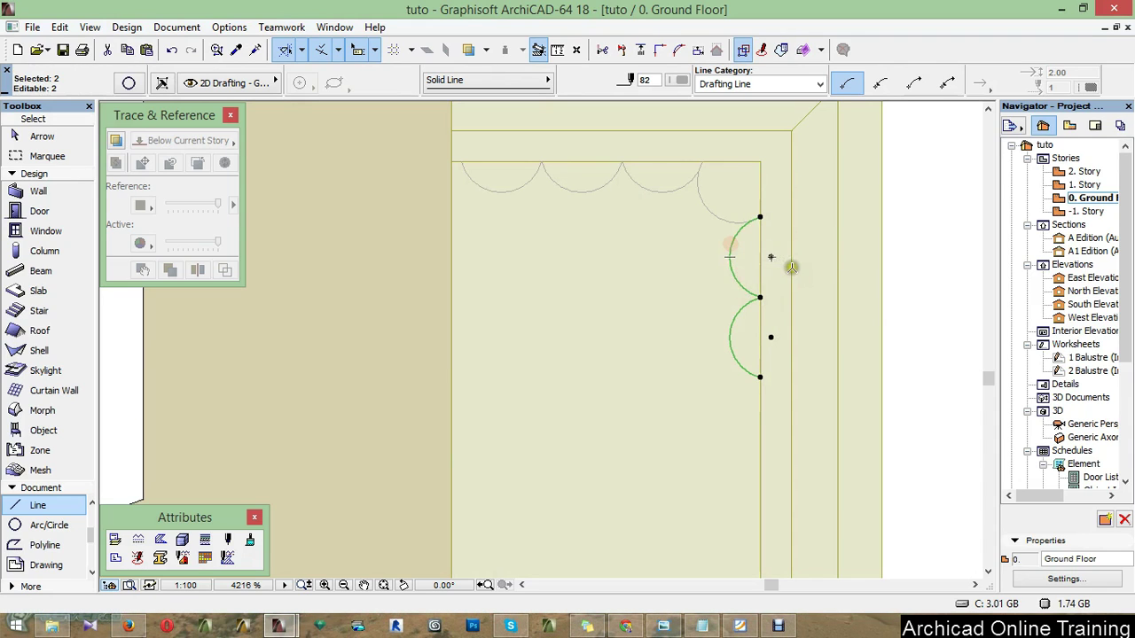
key(ctrl+alt+d)
click(760, 217)
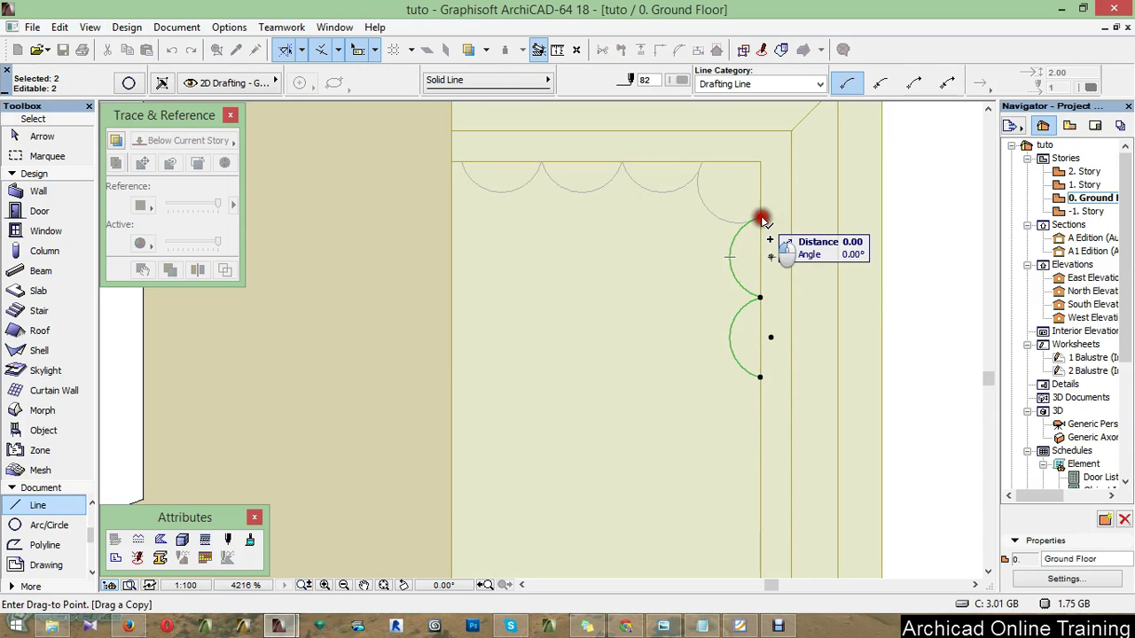
click(760, 377)
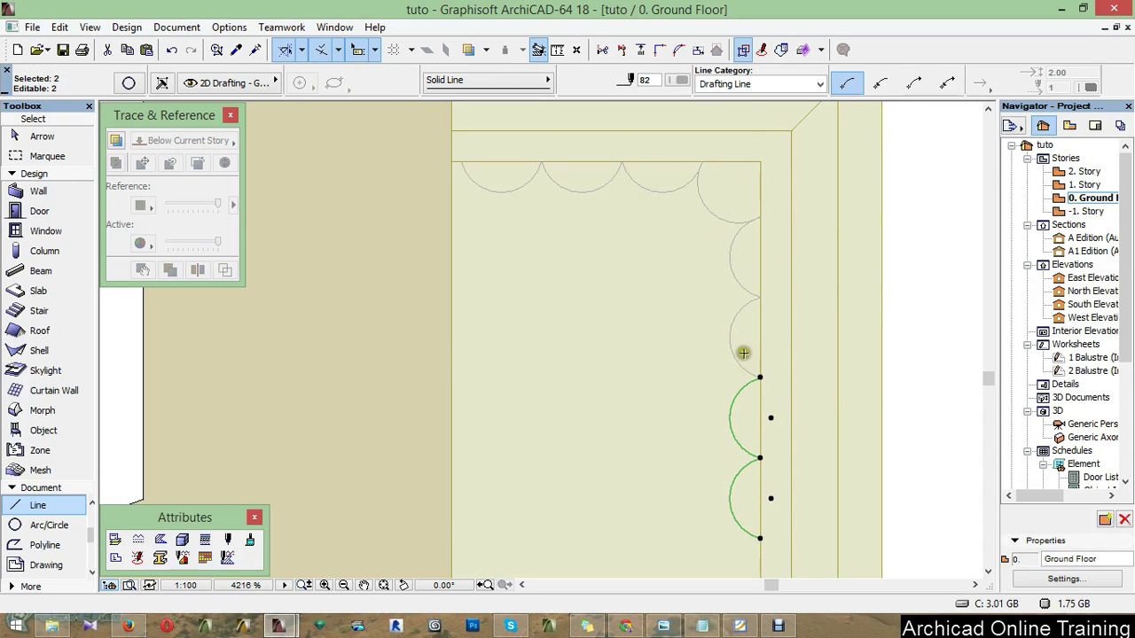
- Copy all four vertical arcs down the inner edge, starting from the lower end of the last arc
shift+click(737, 355)
shift+click(738, 280)
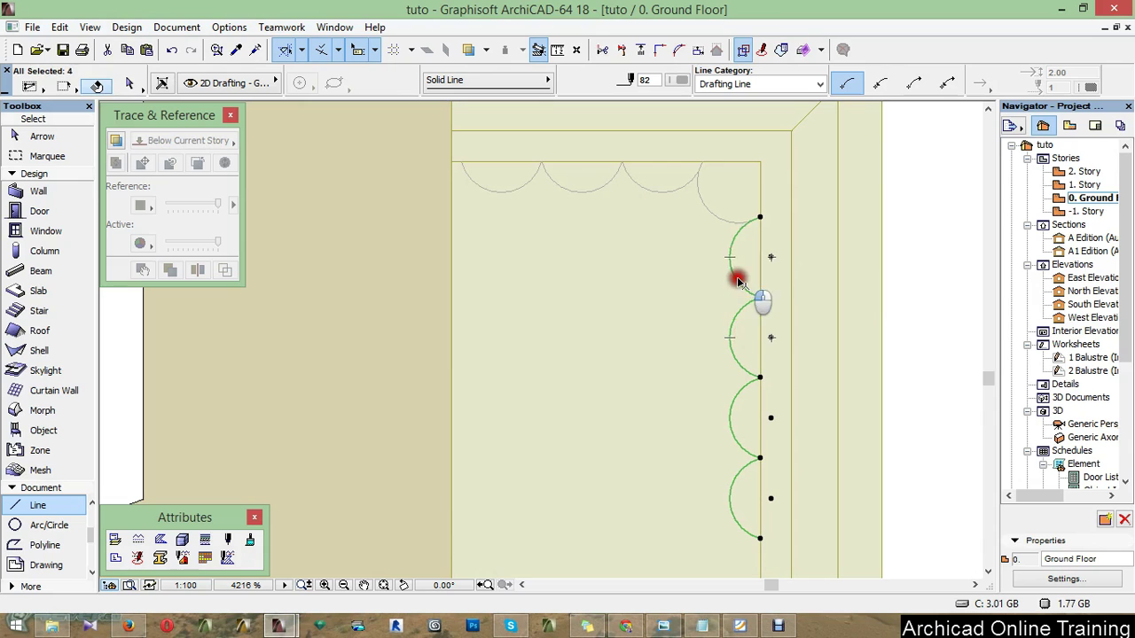
key(space)
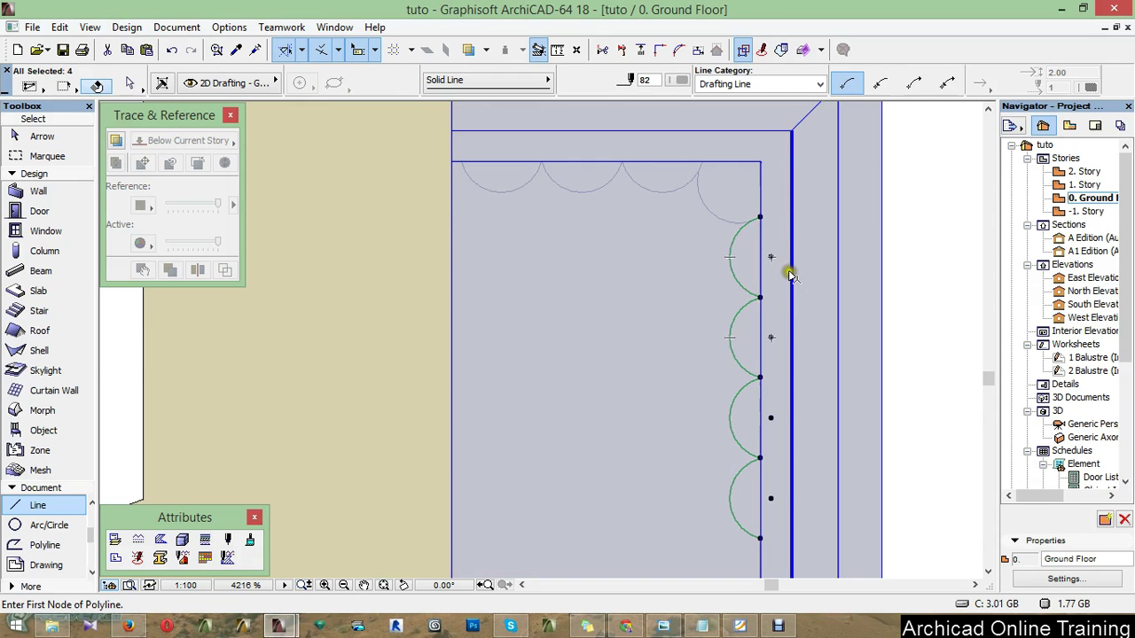
key(ctrl+alt+d)
click(760, 215)
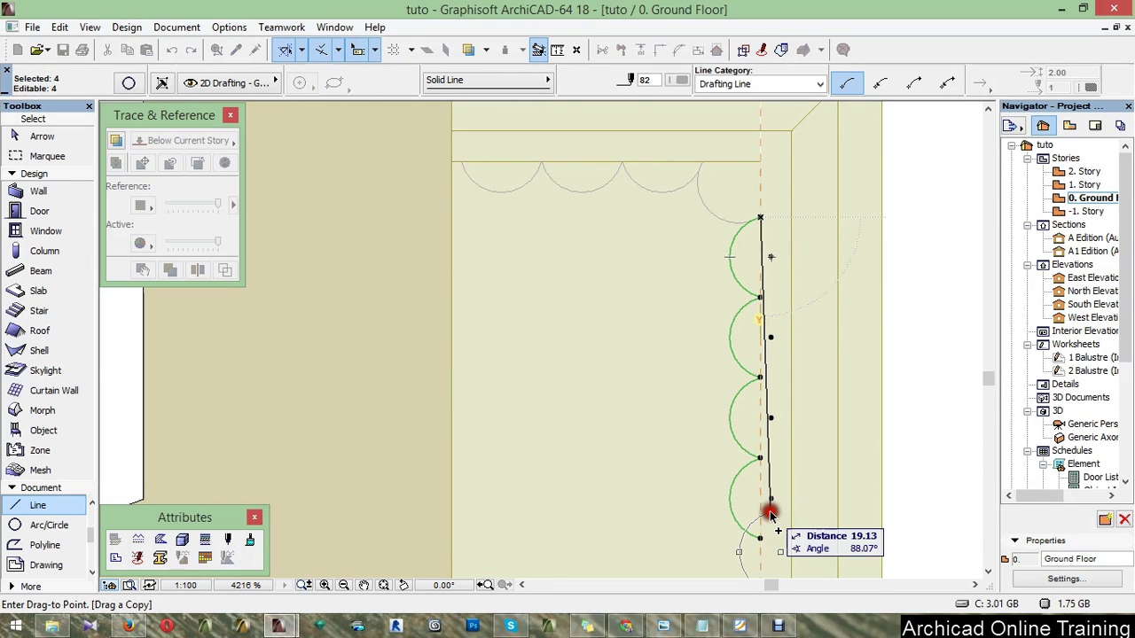
click(761, 541)
- Delete the three surplus arcs below the one that crosses the Morph's lower inner corner
scroll(740, 461, down, 5)
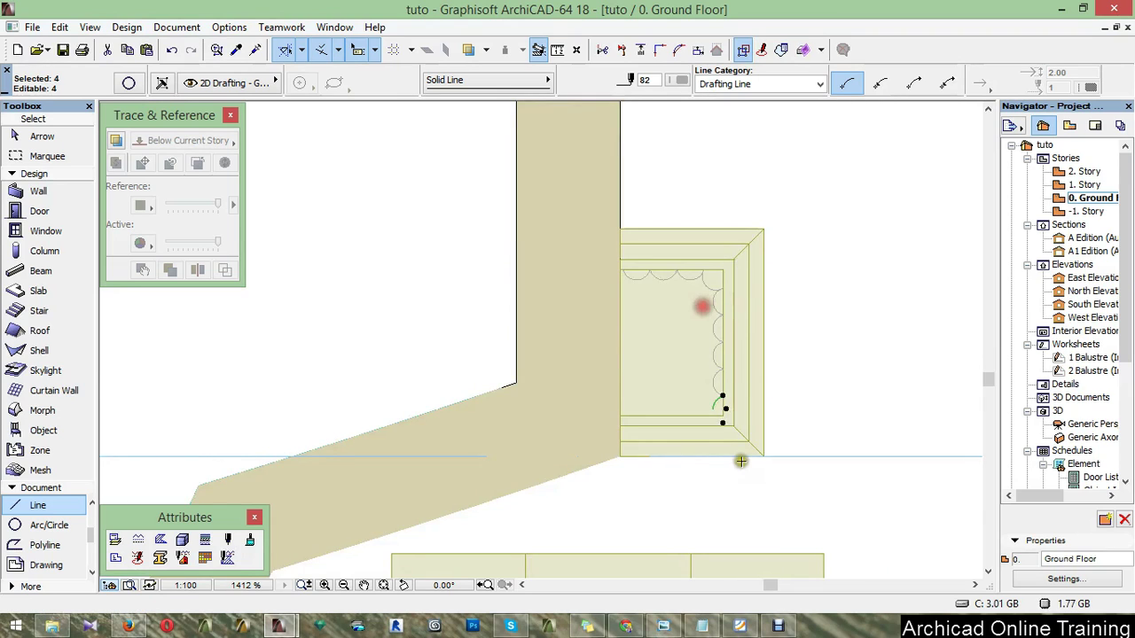
scroll(740, 461, up, 4)
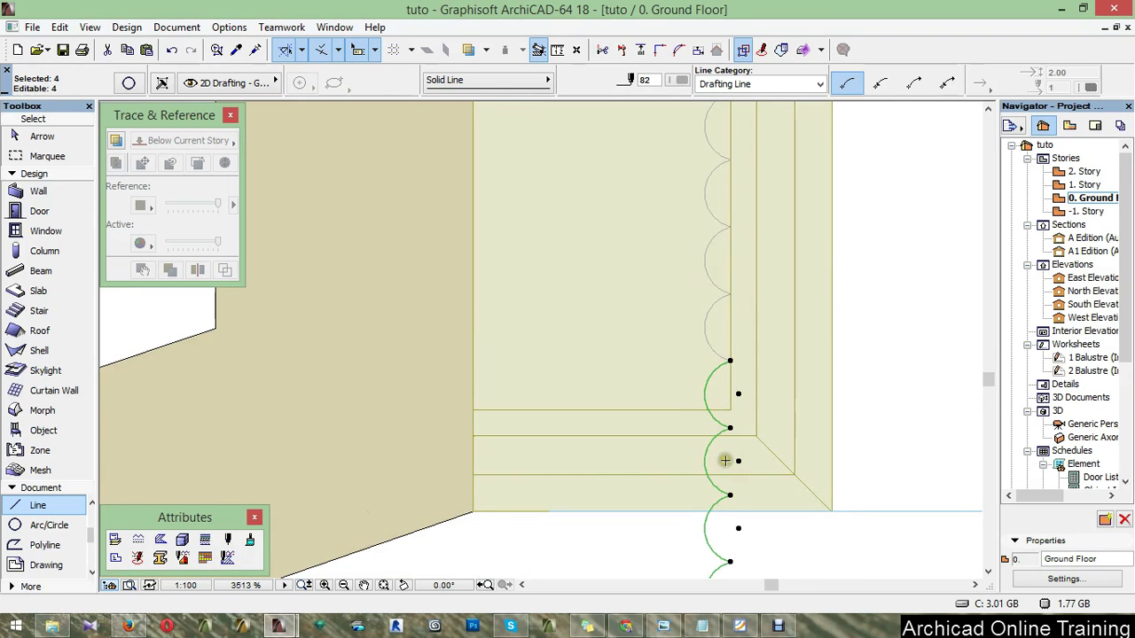
key(Escape)
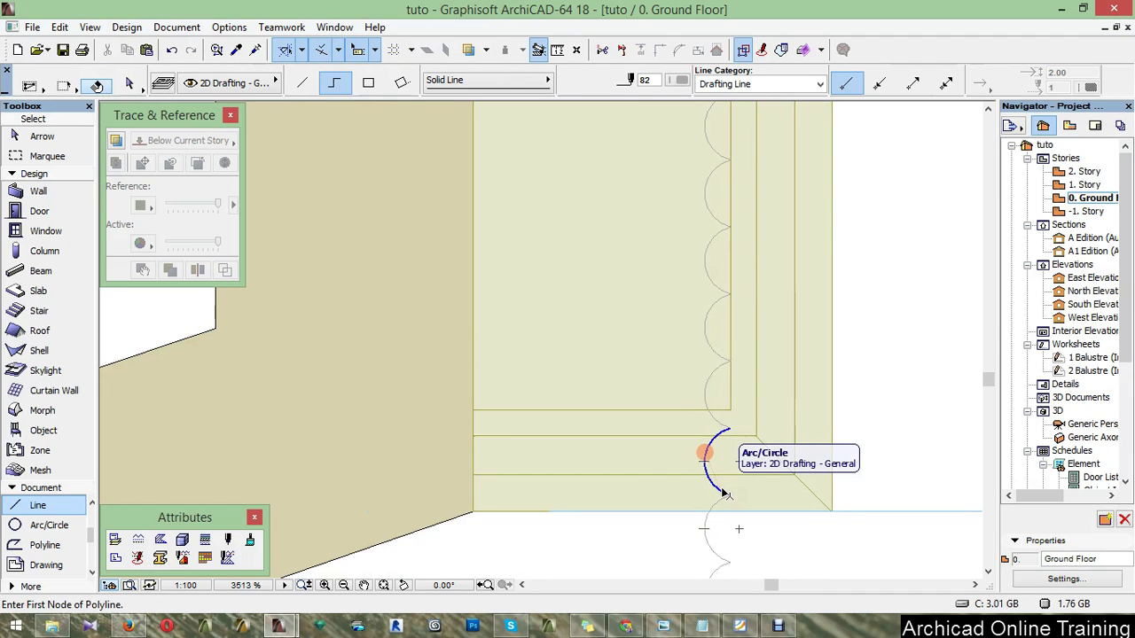
shift+click(706, 537)
scroll(706, 537, up, 2)
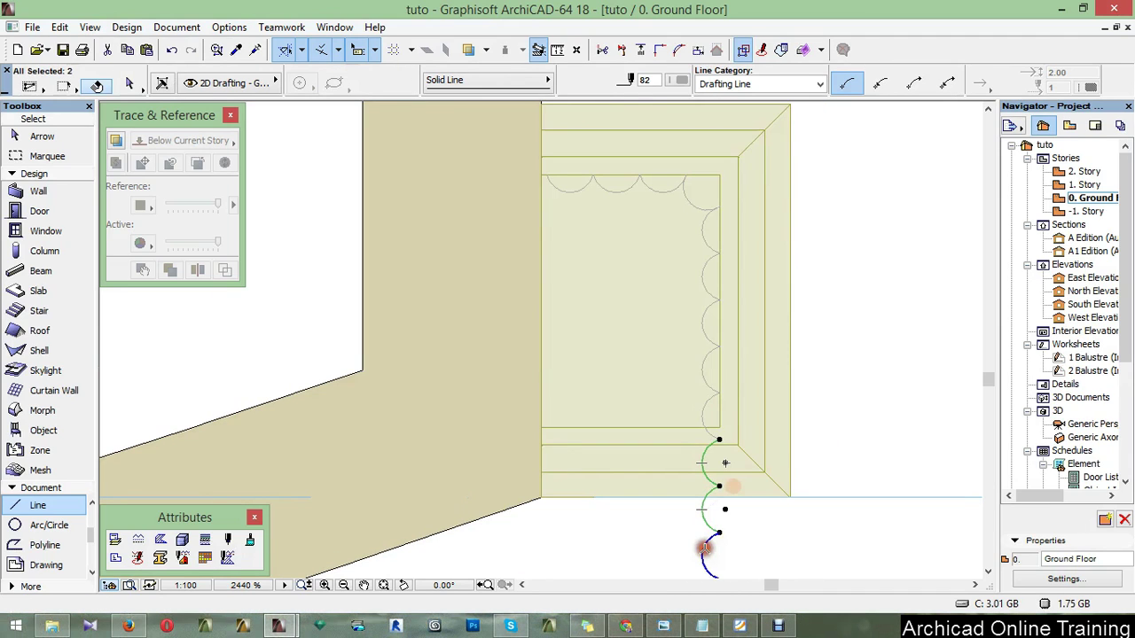
shift+click(747, 537)
key(Delete)
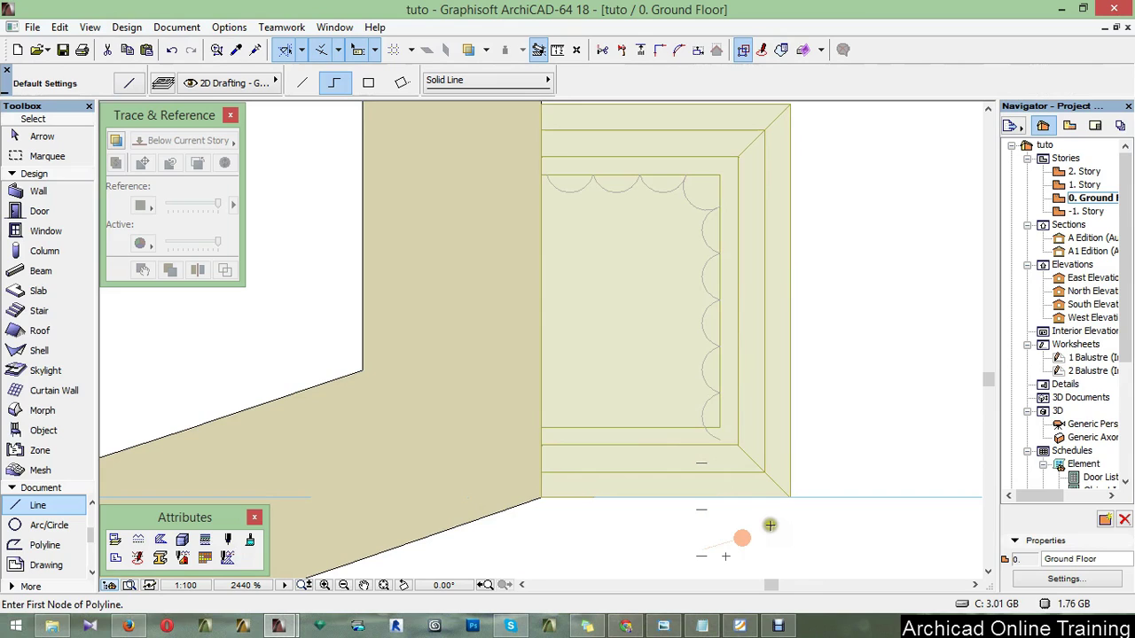
- Mirror a copy of the three upper arcs across a horizontal axis through the joint between the second and third vertical arcs
scroll(645, 464, down, 2)
scroll(649, 276, up, 3)
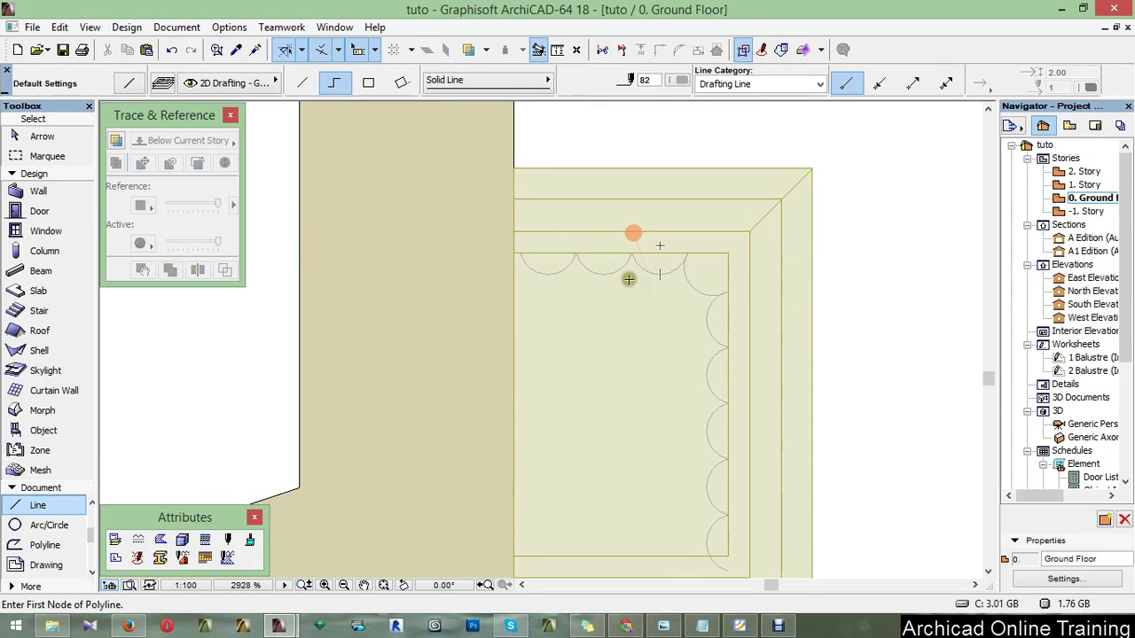
click(661, 273)
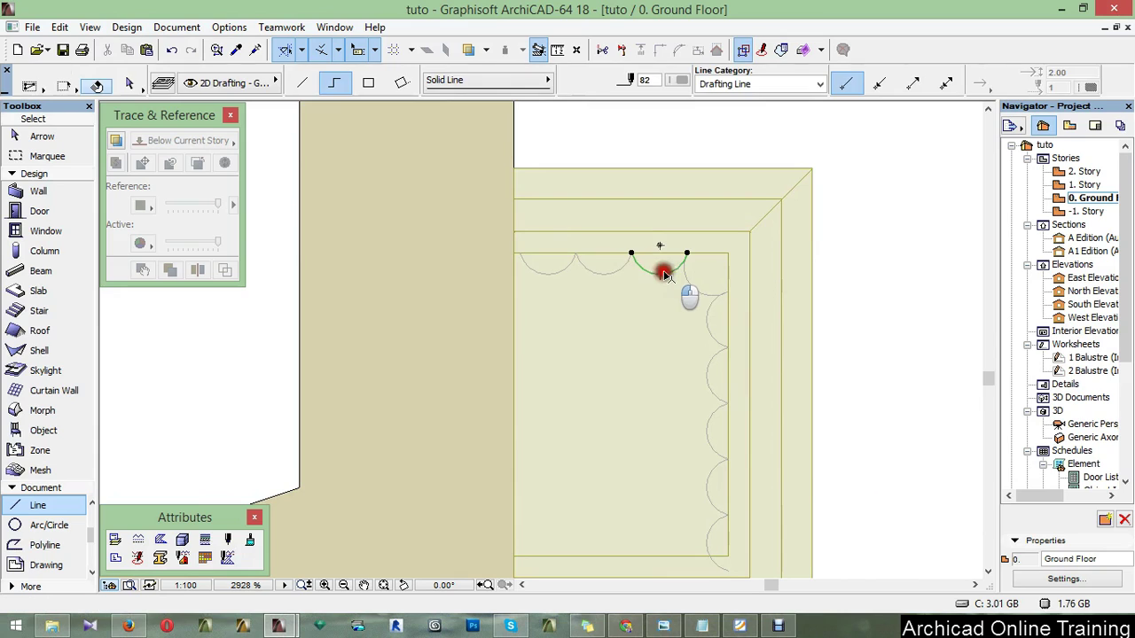
shift+click(600, 275)
shift+click(548, 274)
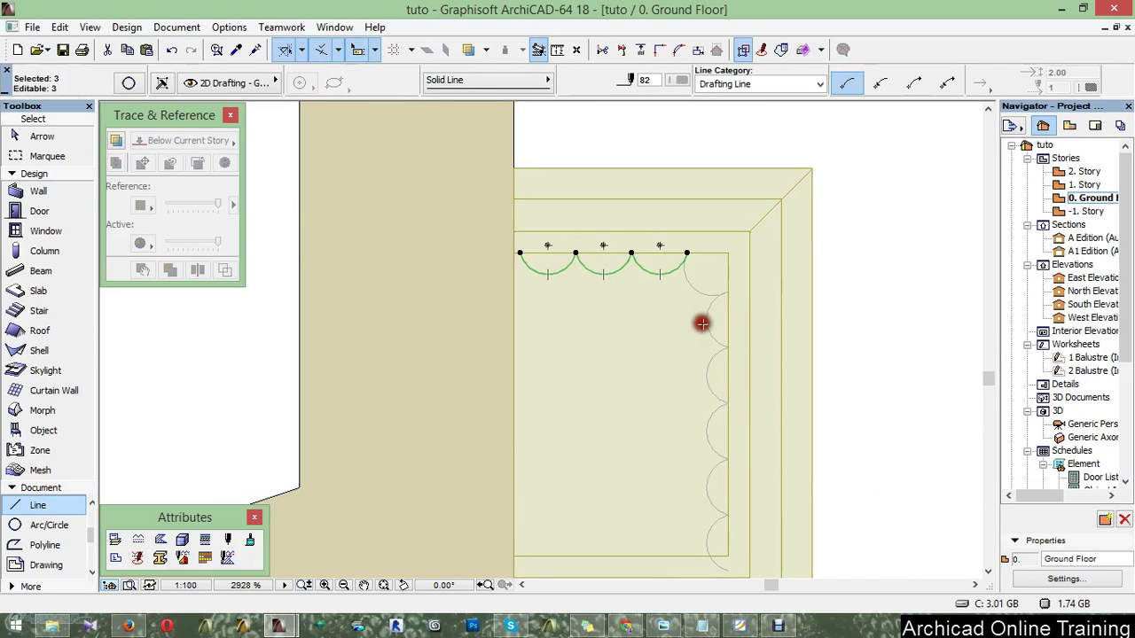
key(ctrl+alt+m)
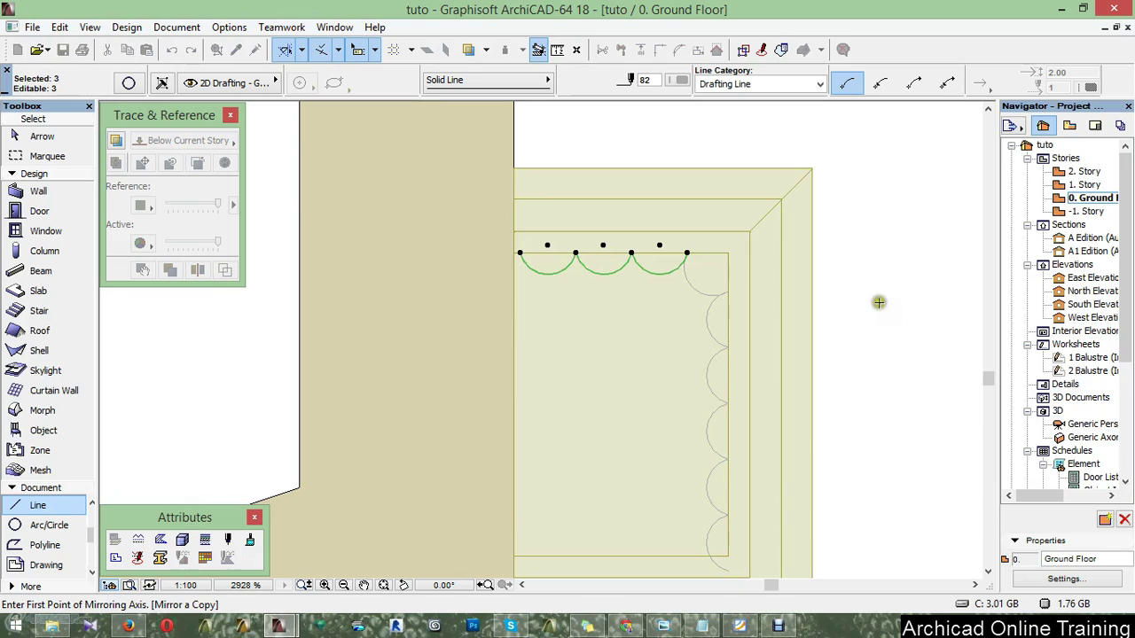
click(729, 402)
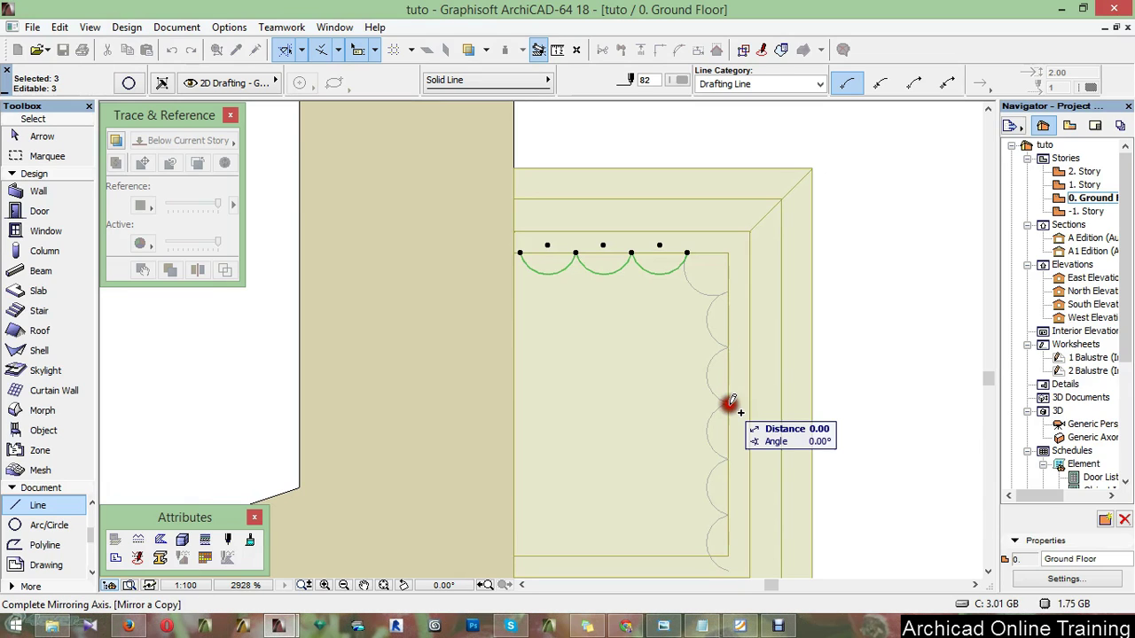
click(927, 400)
key(Escape)
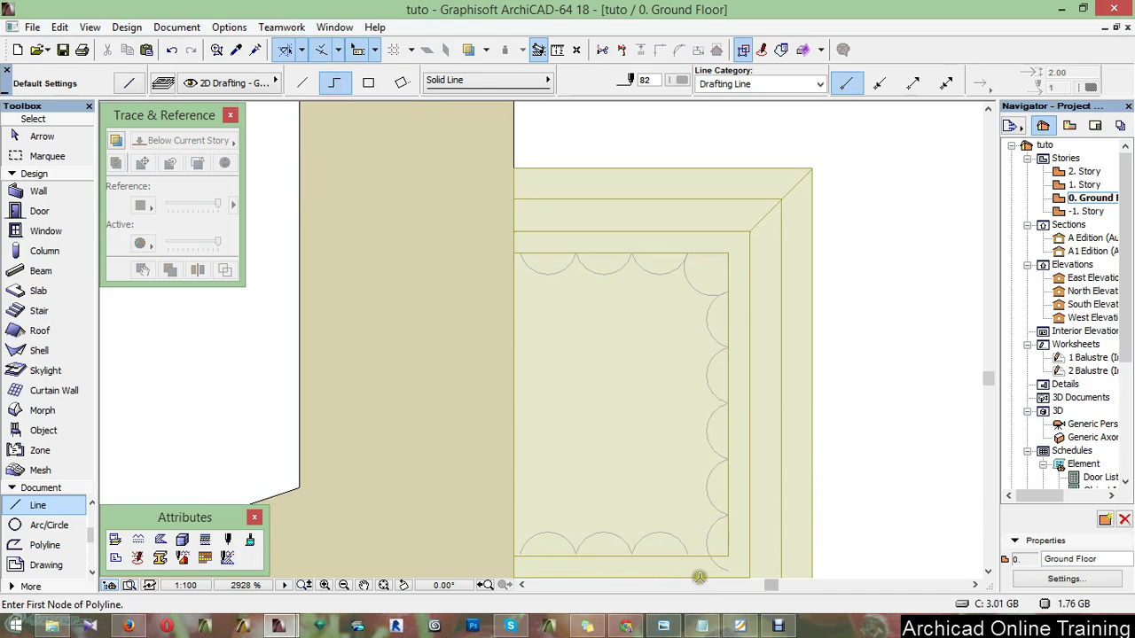
scroll(690, 572, up, 5)
scroll(689, 564, up, 1)
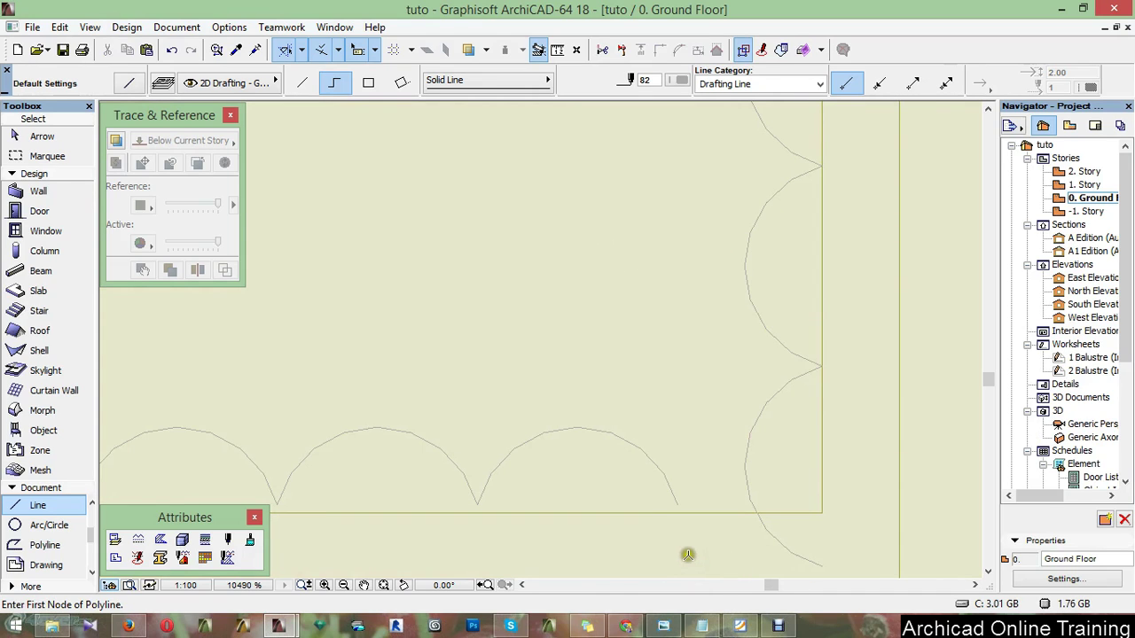
scroll(688, 555, down, 7)
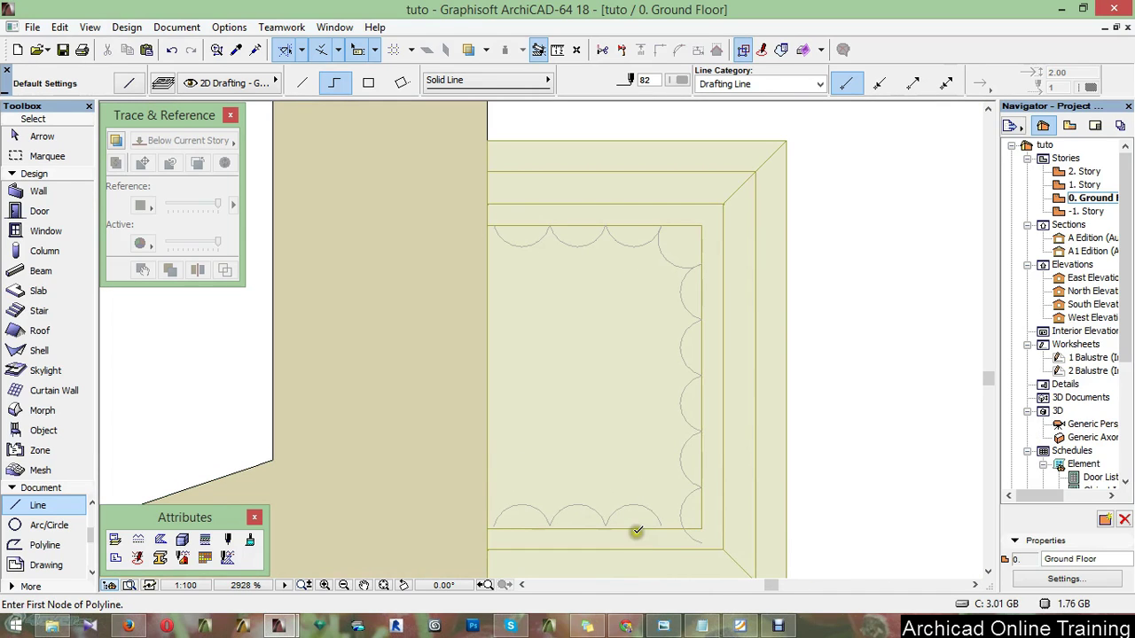
scroll(620, 532, up, 5)
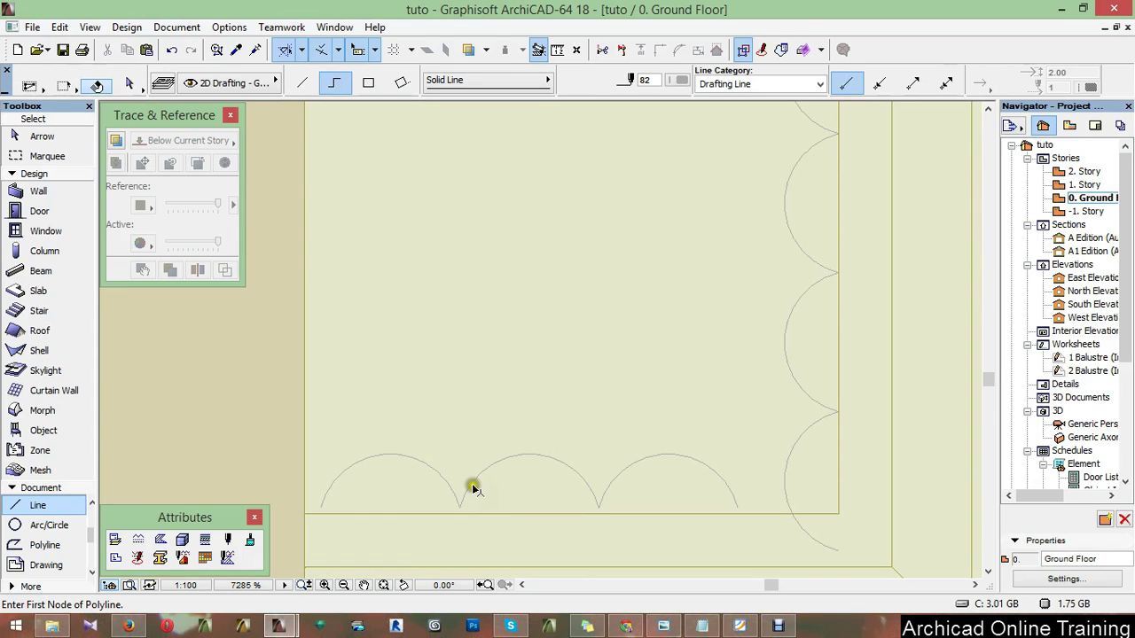
- Move the three mirrored arcs together so that their ends sit on the Morph's lower inner edge
key(ctrl+a)
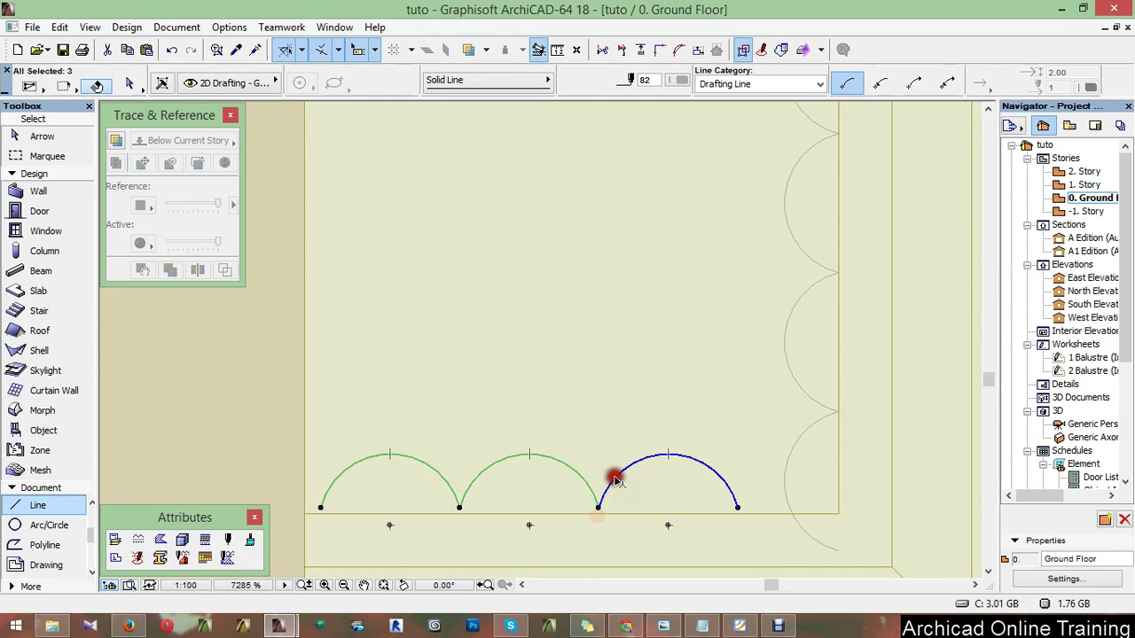
key(ctrl+d)
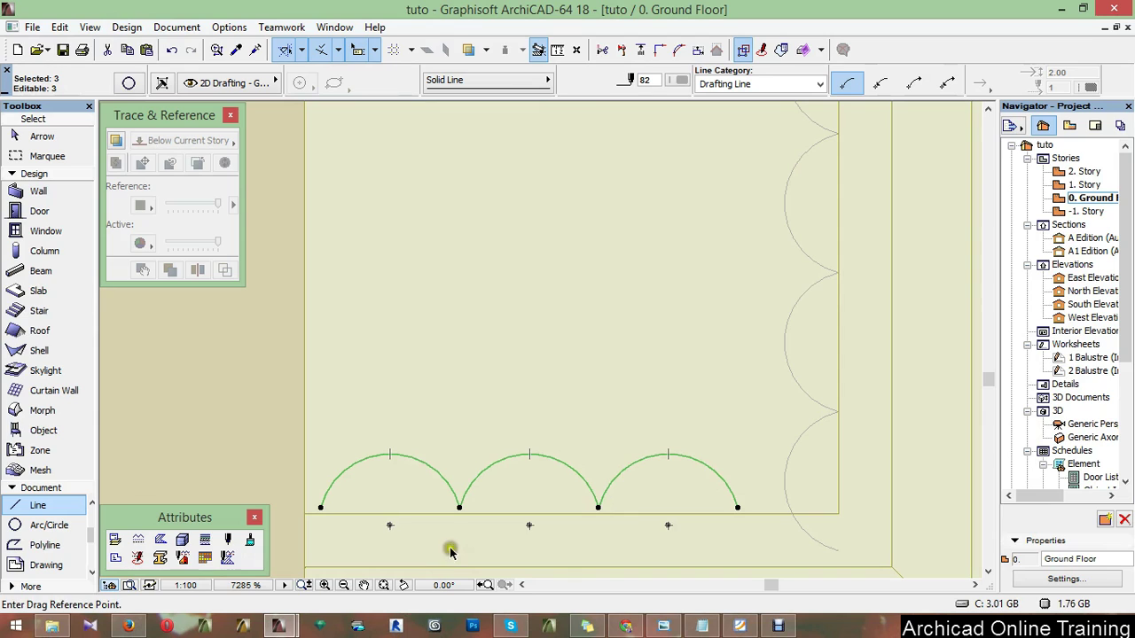
scroll(465, 529, up, 3)
scroll(463, 529, up, 3)
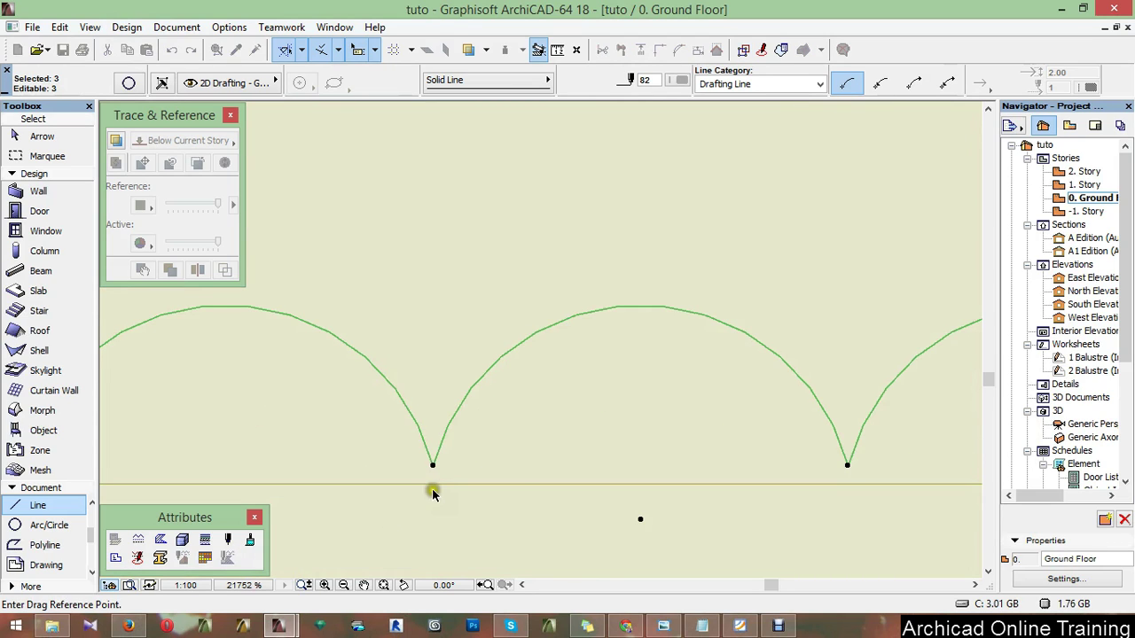
click(432, 466)
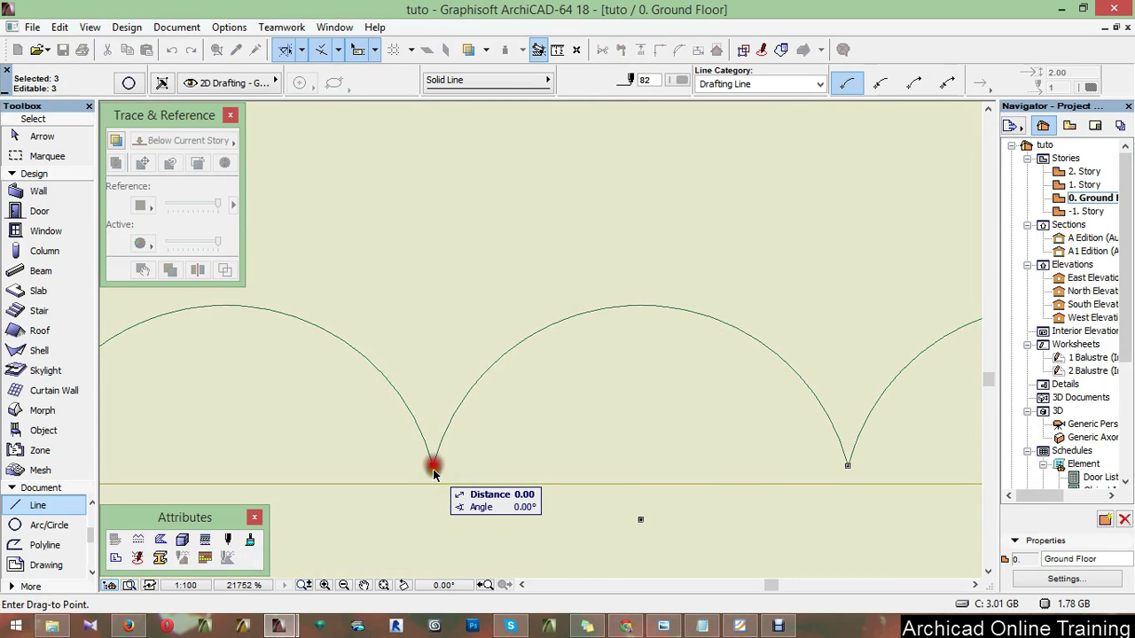
scroll(329, 482, down, 5)
click(329, 482)
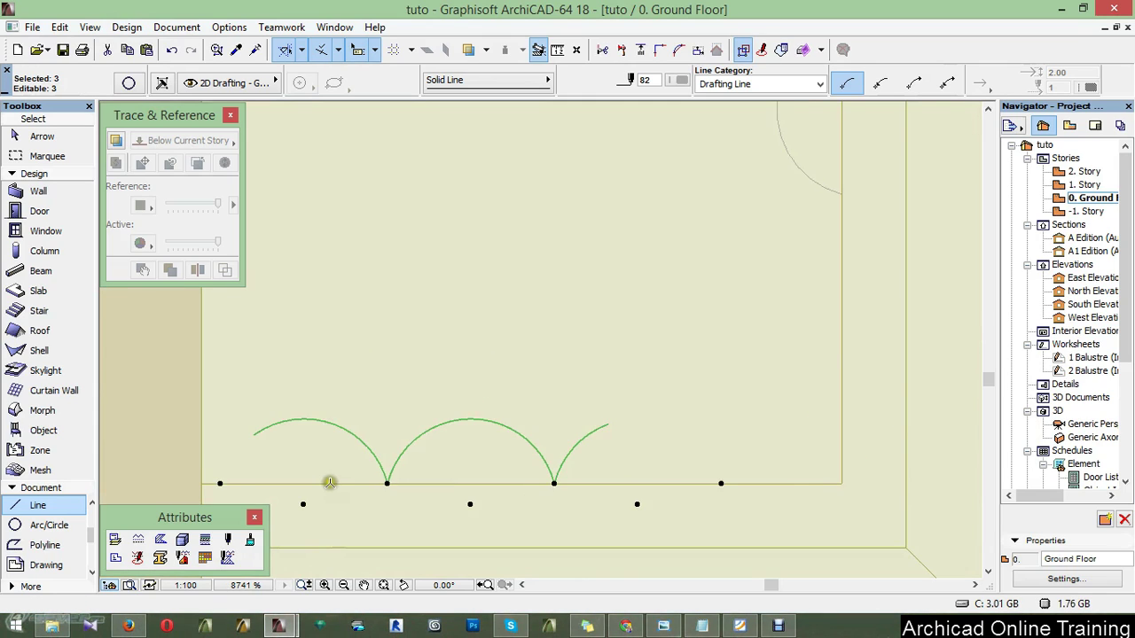
scroll(329, 483, down, 1)
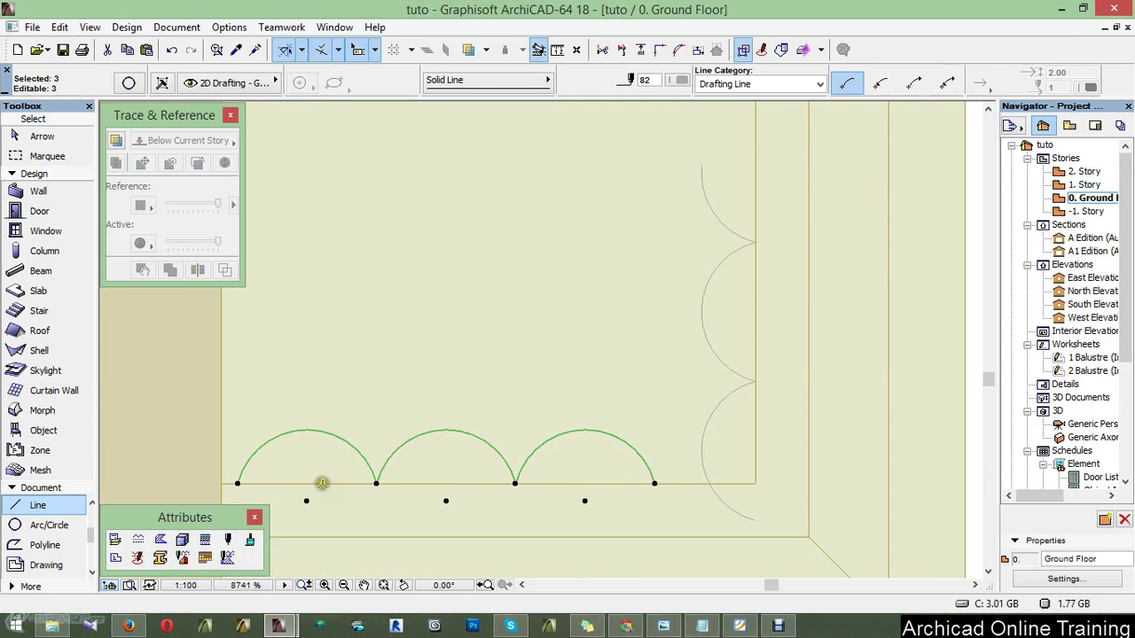
- Rotate the vertical arc crossing the lower inner corner about its upper end, bringing its lower end to the last arc on the lower edge
shift+click(713, 492)
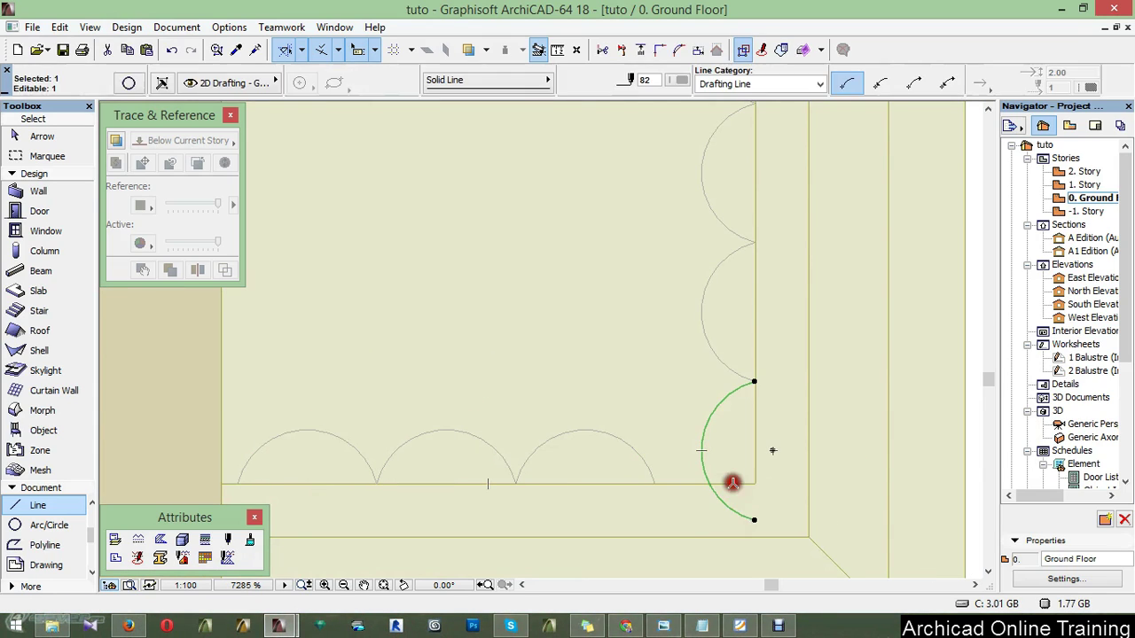
key(ctrl+e)
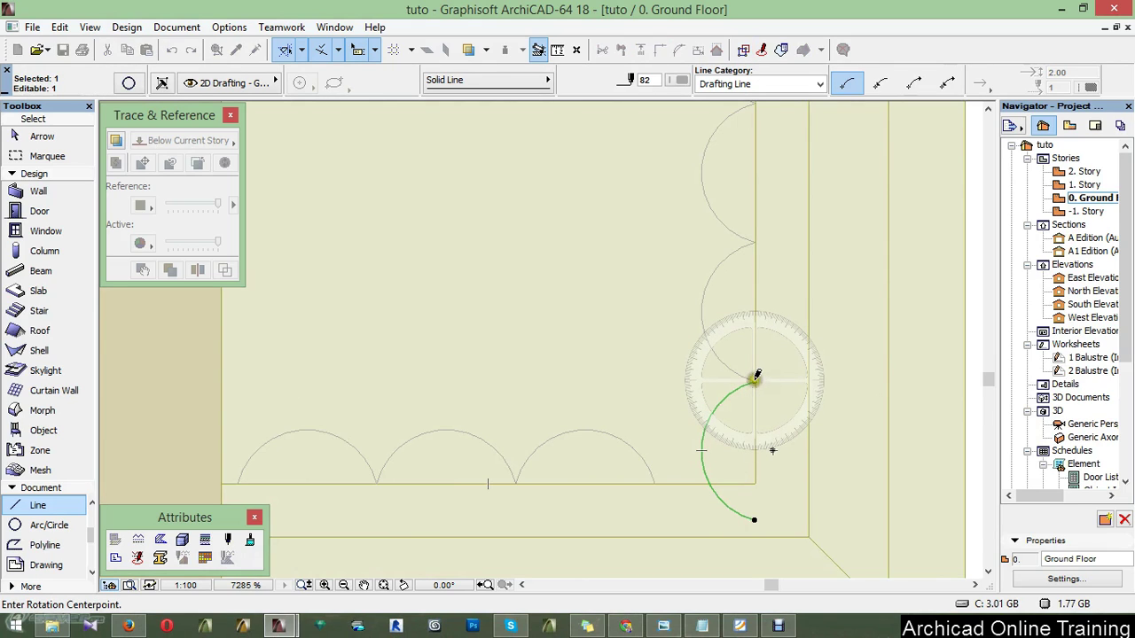
click(754, 379)
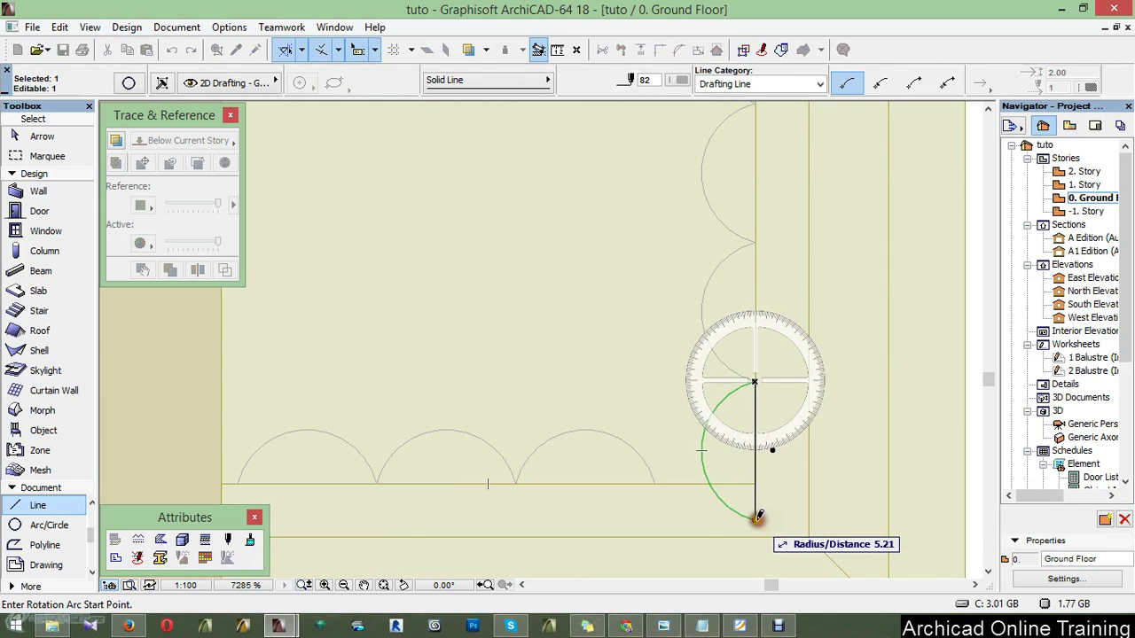
click(757, 516)
click(661, 484)
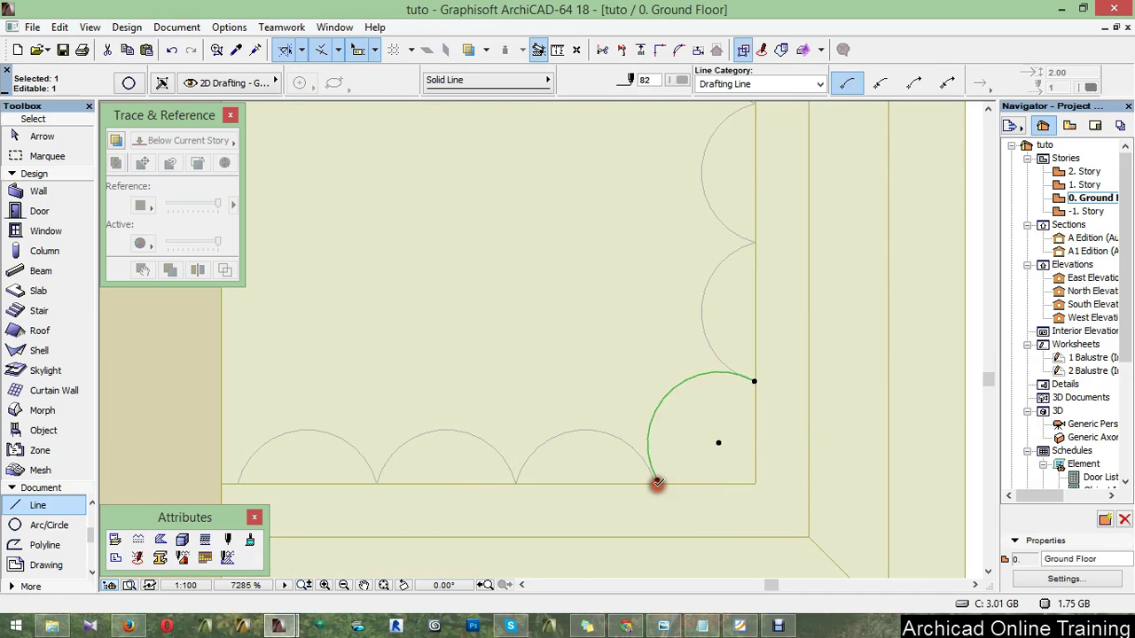
- Move the corner arc's lower end onto the neighbouring arc's end and try to stretch its upper end to the vertical edge
scroll(677, 468, up, 3)
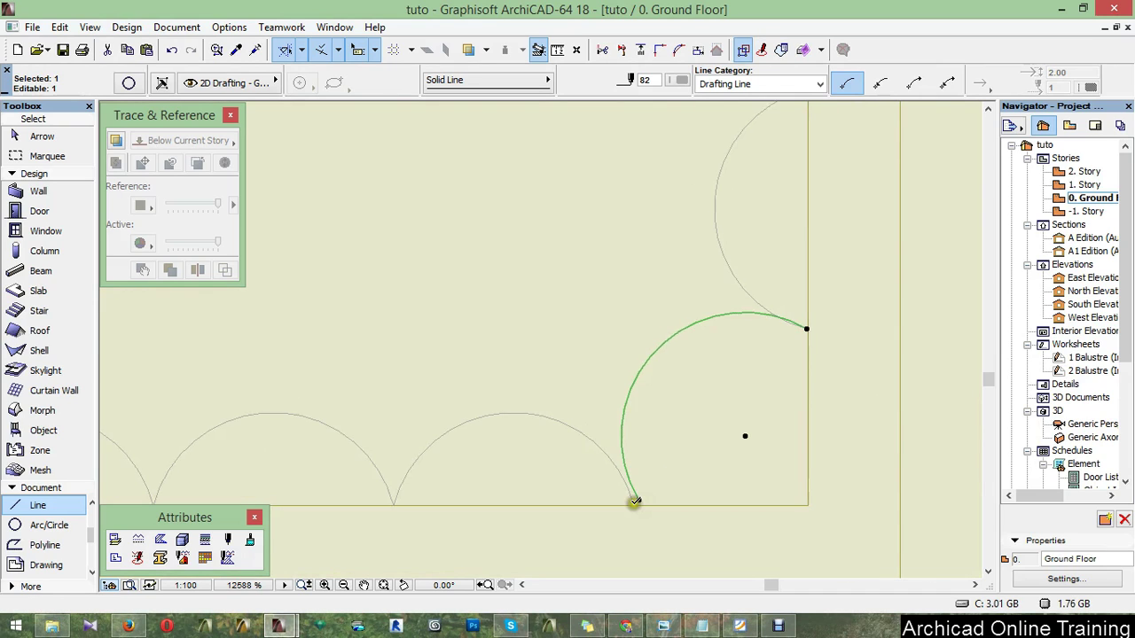
scroll(636, 499, up, 2)
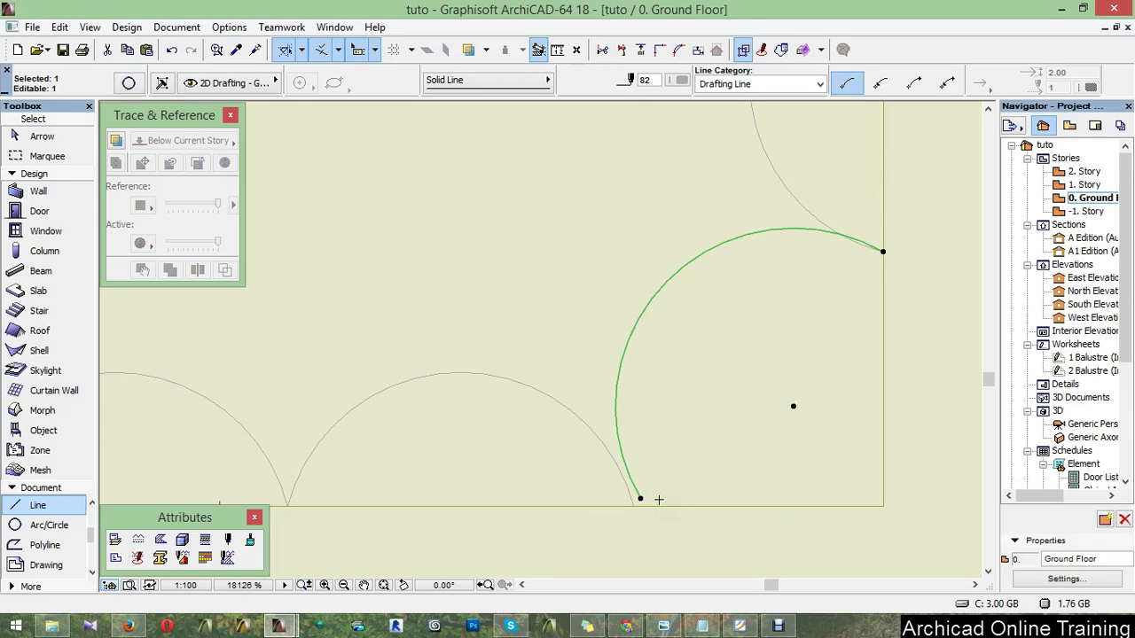
drag(639, 499, 634, 506)
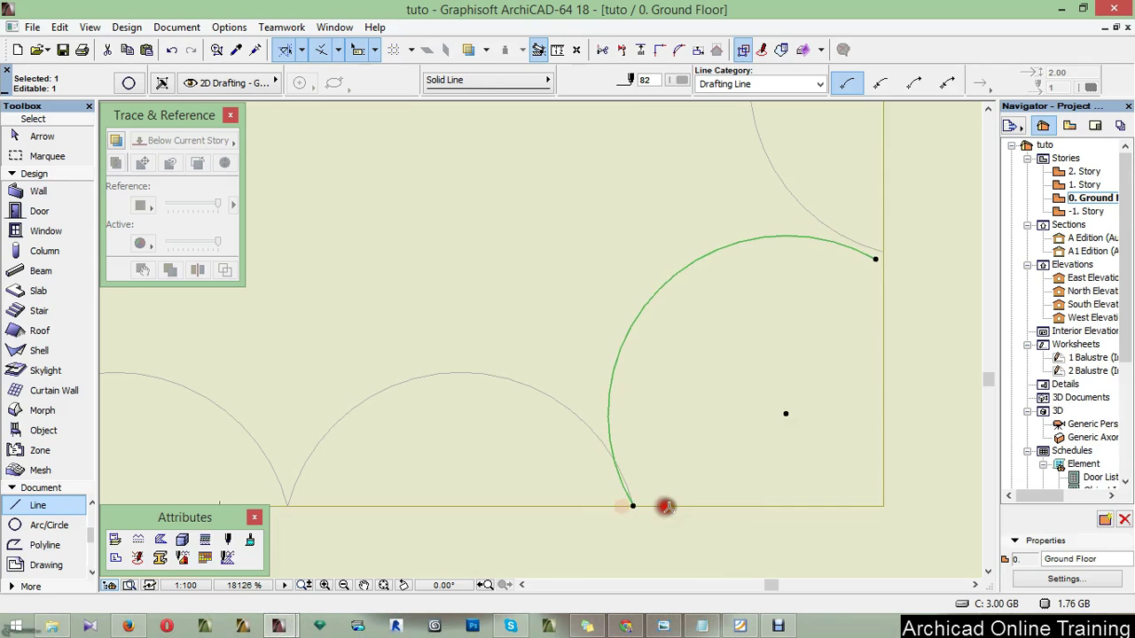
click(875, 259)
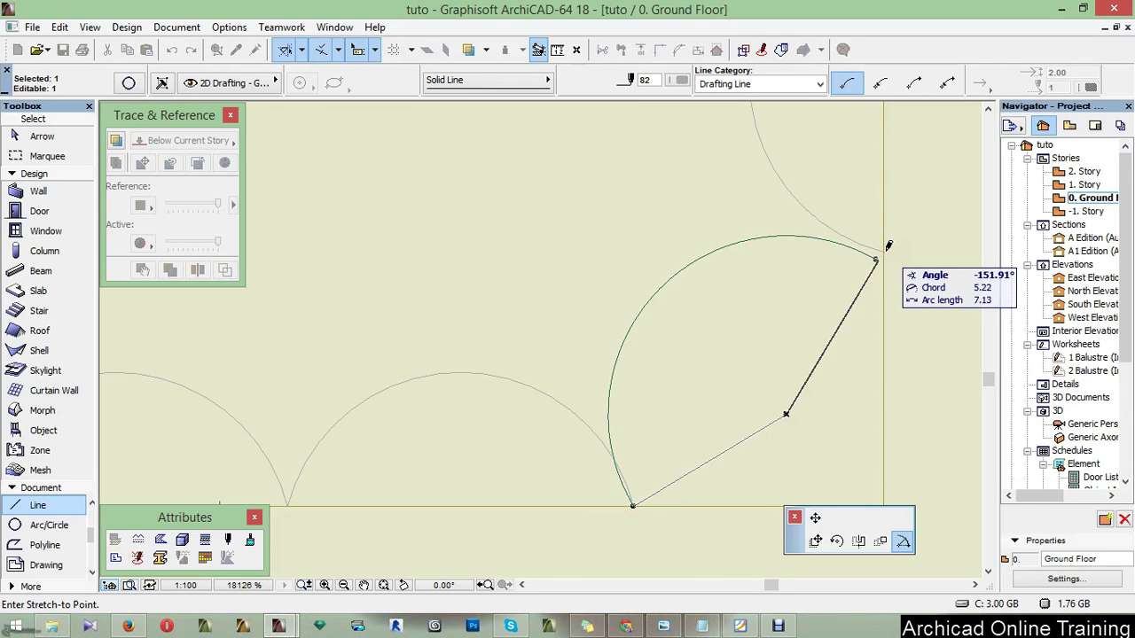
click(889, 246)
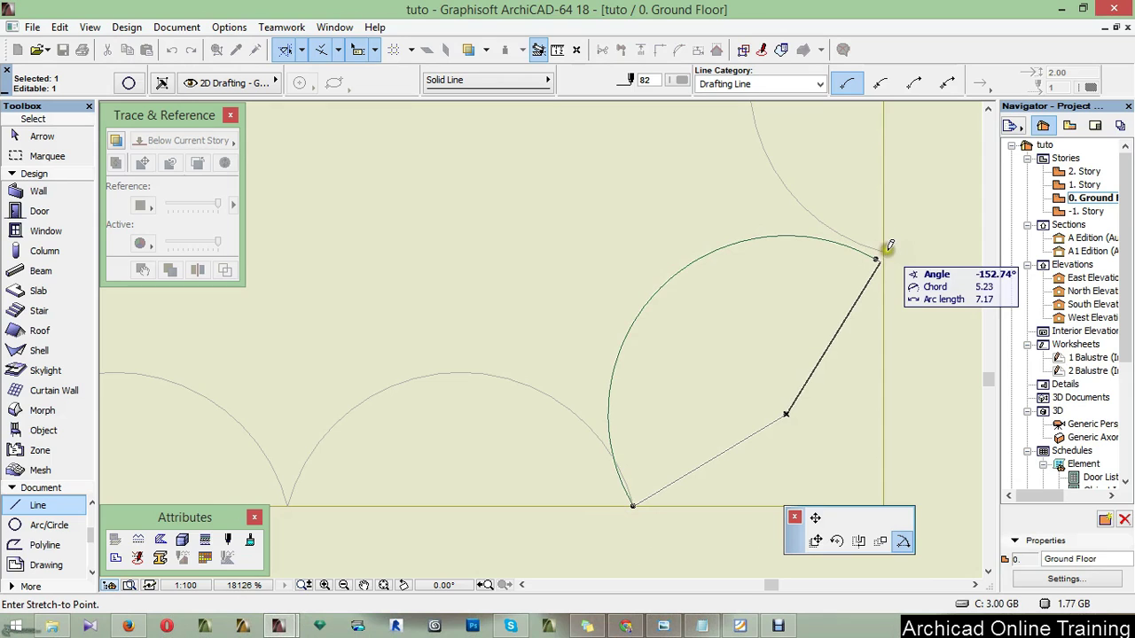
click(879, 247)
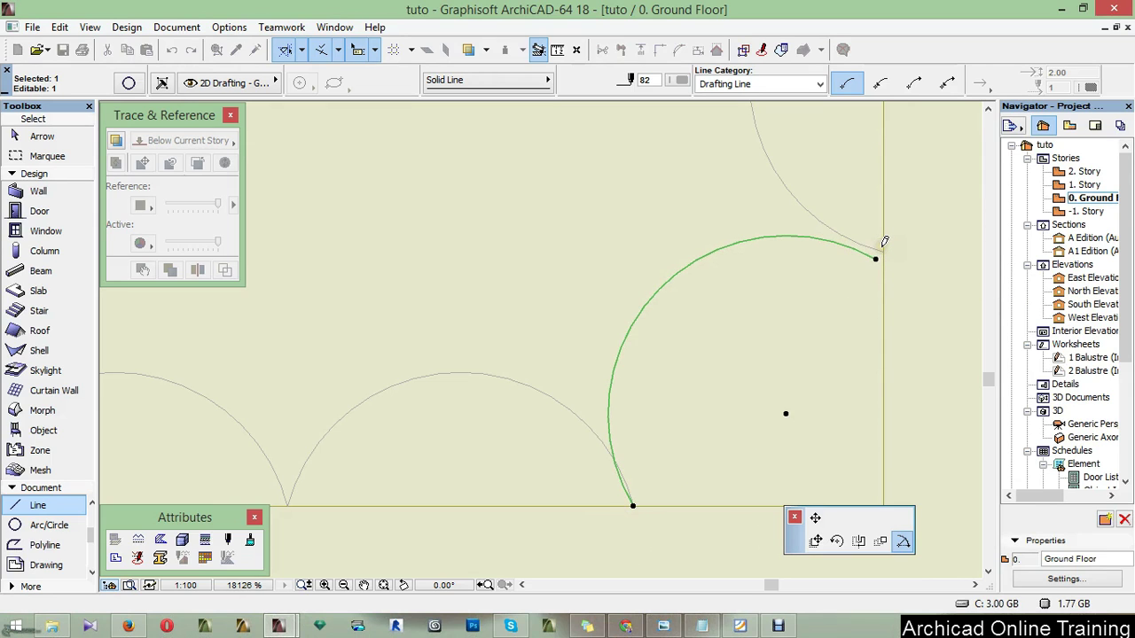
- Examine how the corner arc at the upper inner corner meets the neighbouring arcs on both edges
scroll(754, 444, down, 5)
scroll(754, 444, up, 6)
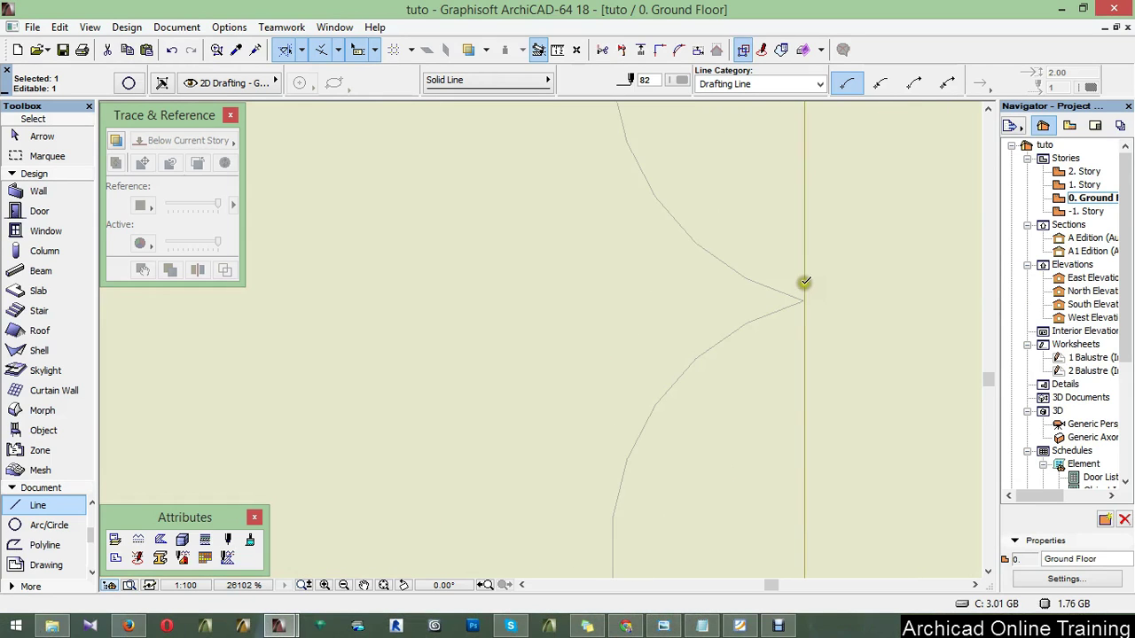
scroll(732, 425, down, 9)
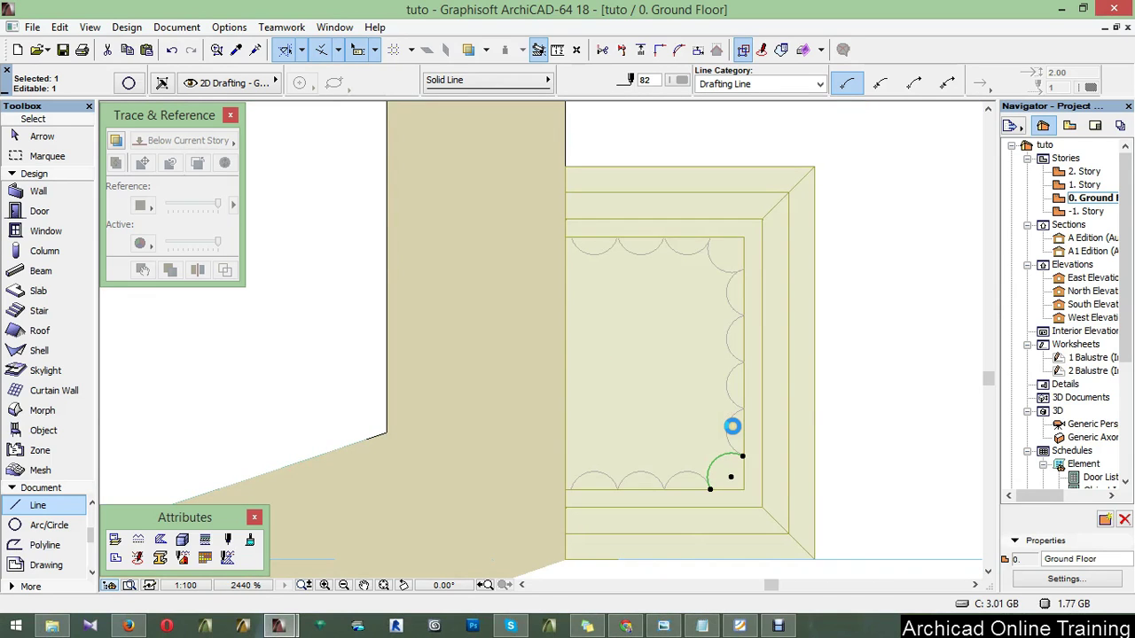
scroll(732, 426, up, 10)
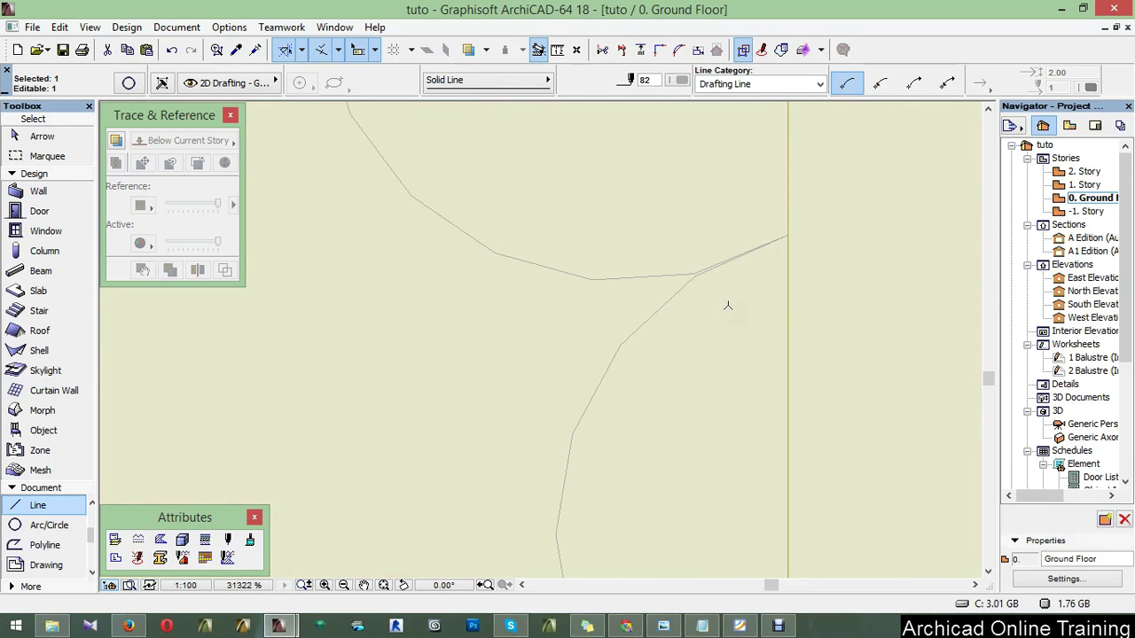
scroll(723, 231, down, 4)
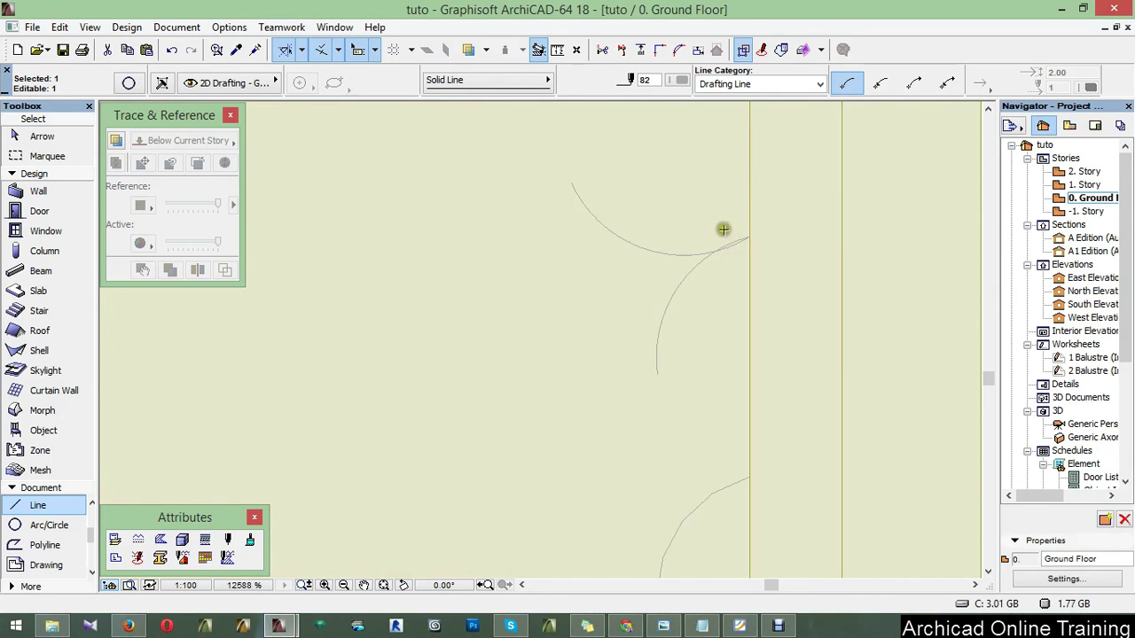
scroll(723, 231, down, 1)
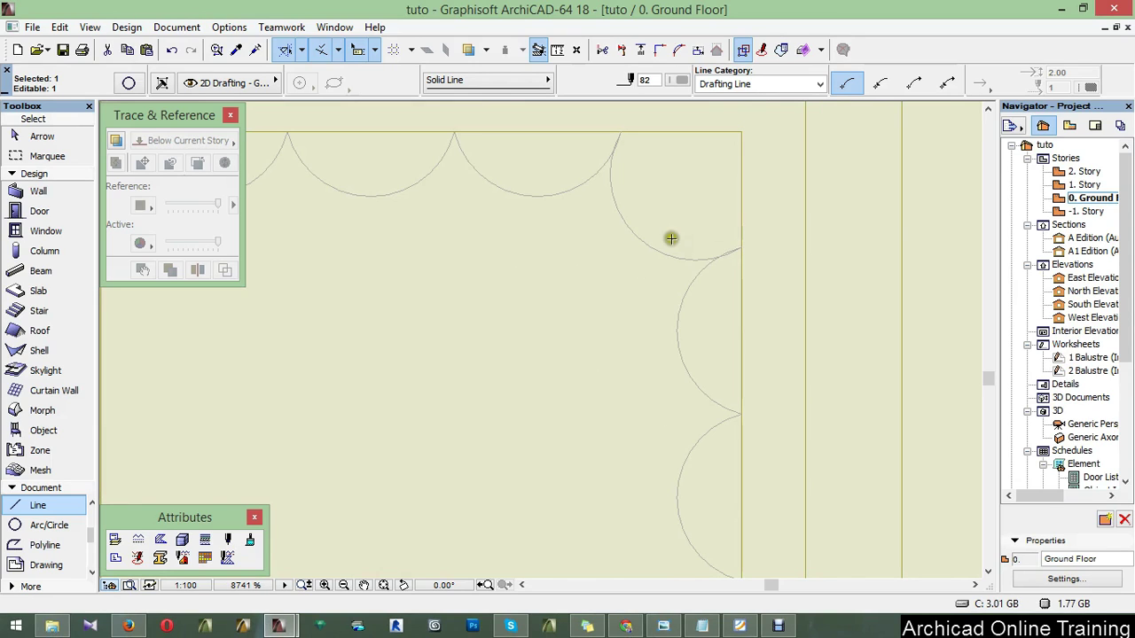
scroll(671, 238, up, 6)
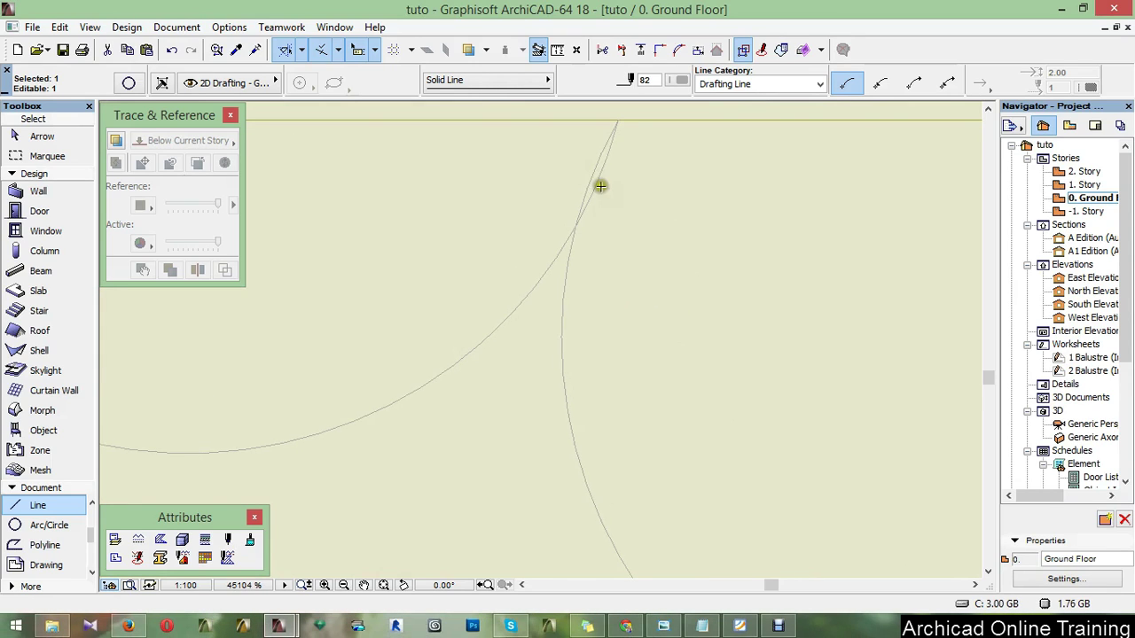
scroll(635, 187, down, 8)
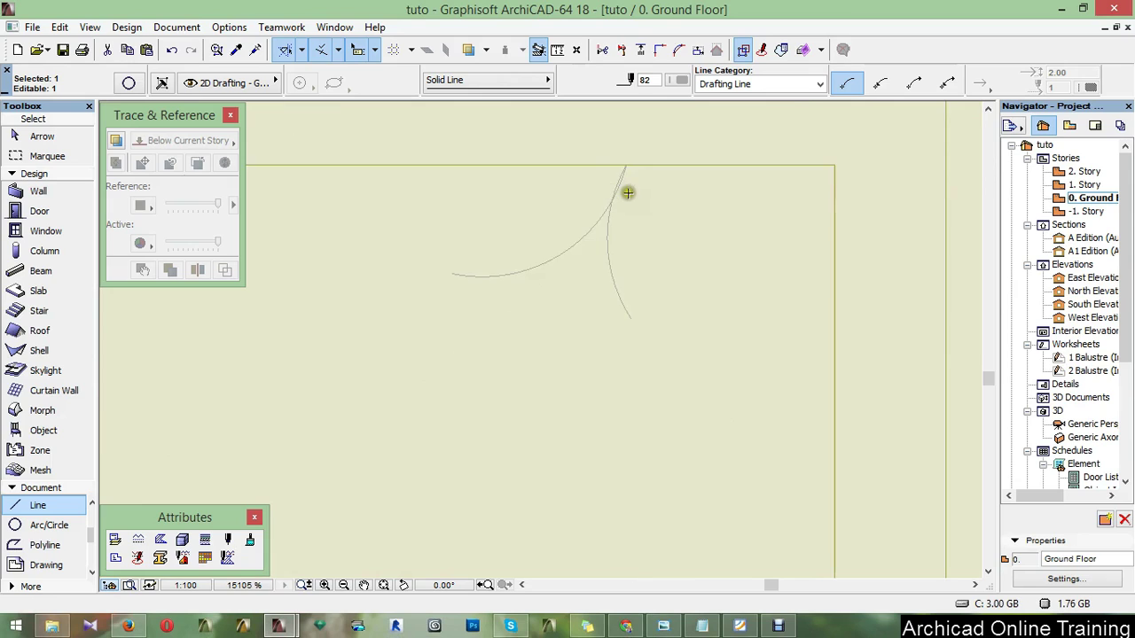
scroll(651, 192, down, 4)
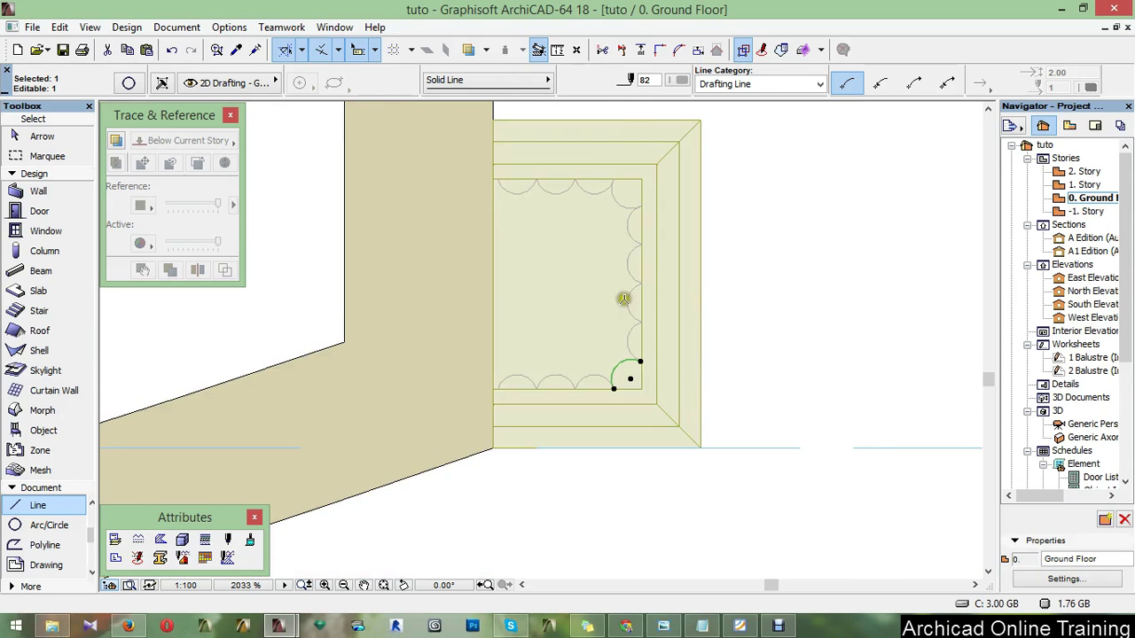
- Move the lower corner arc so its upper end snaps to the lower end of the last vertical arc
scroll(625, 305, up, 2)
scroll(699, 256, up, 8)
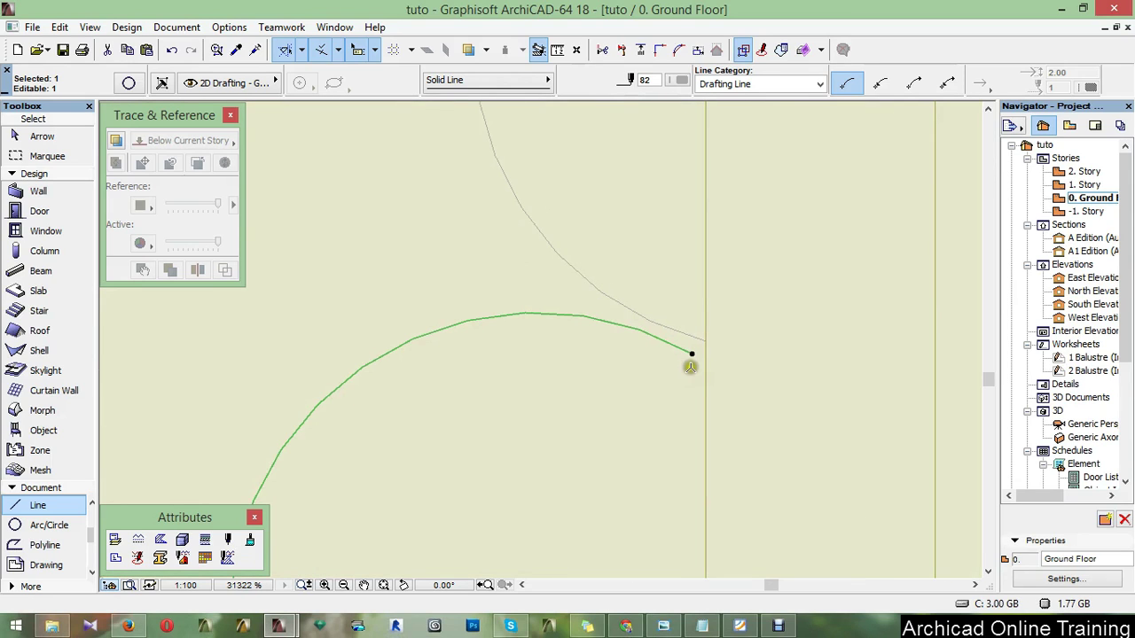
click(695, 366)
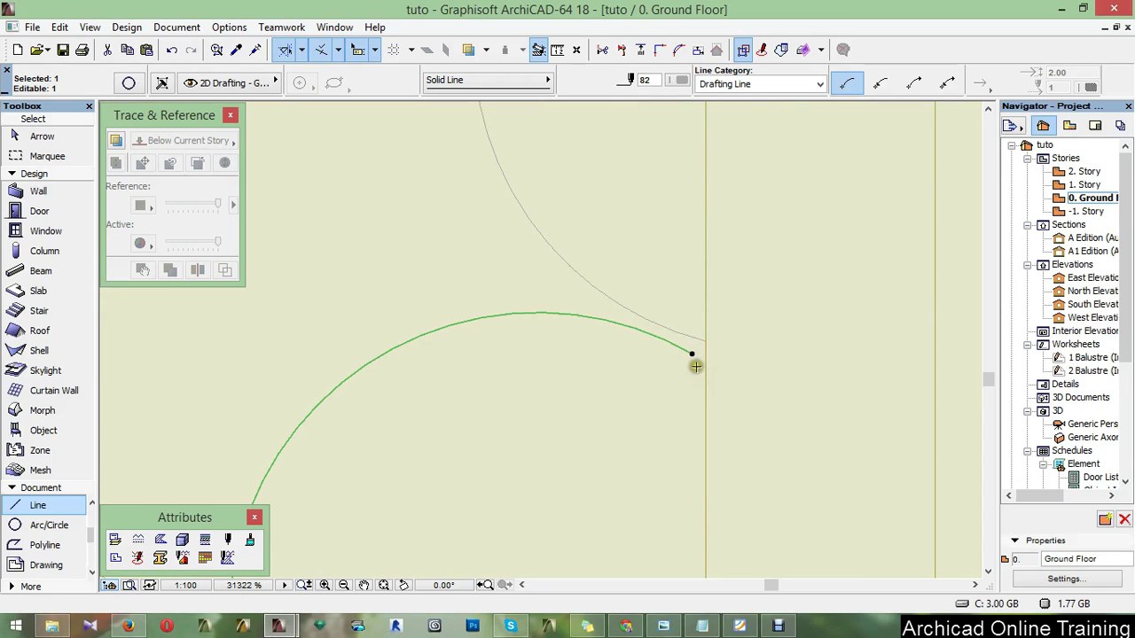
scroll(744, 306, down, 5)
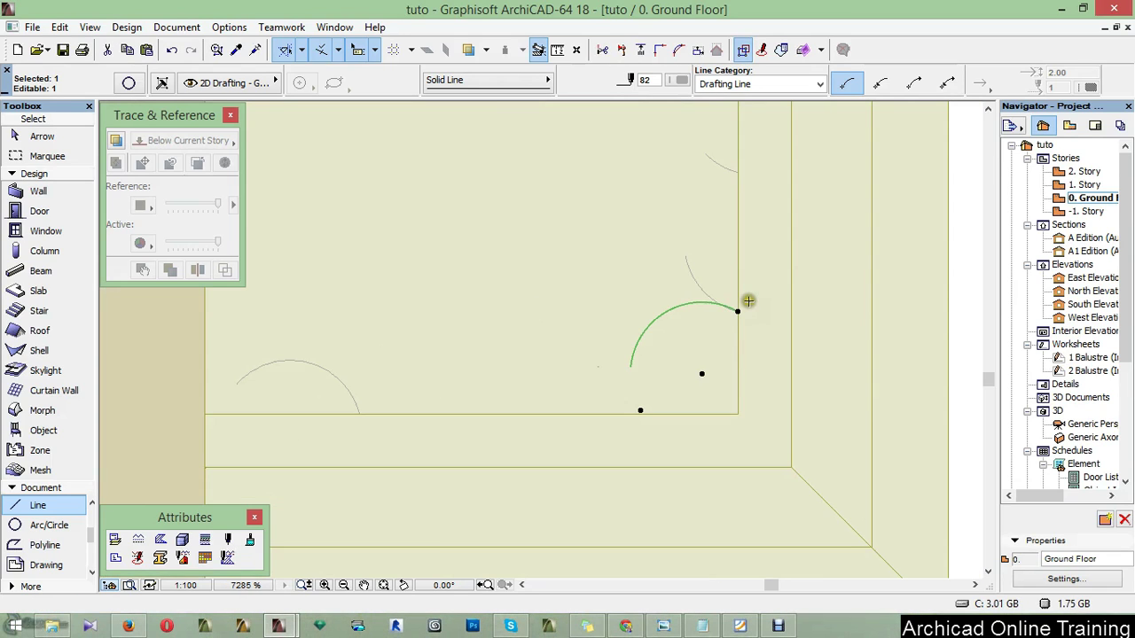
click(739, 309)
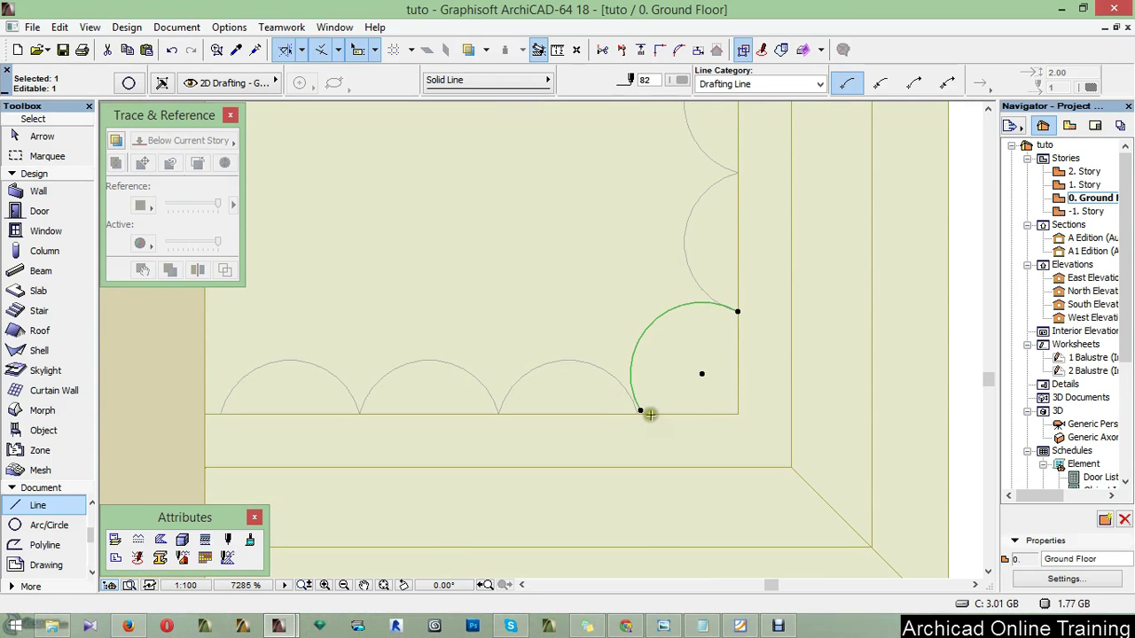
- Rotate the lower corner arc about its upper end until its other end rests on the lower inner edge, and deselect it
scroll(714, 356, up, 3)
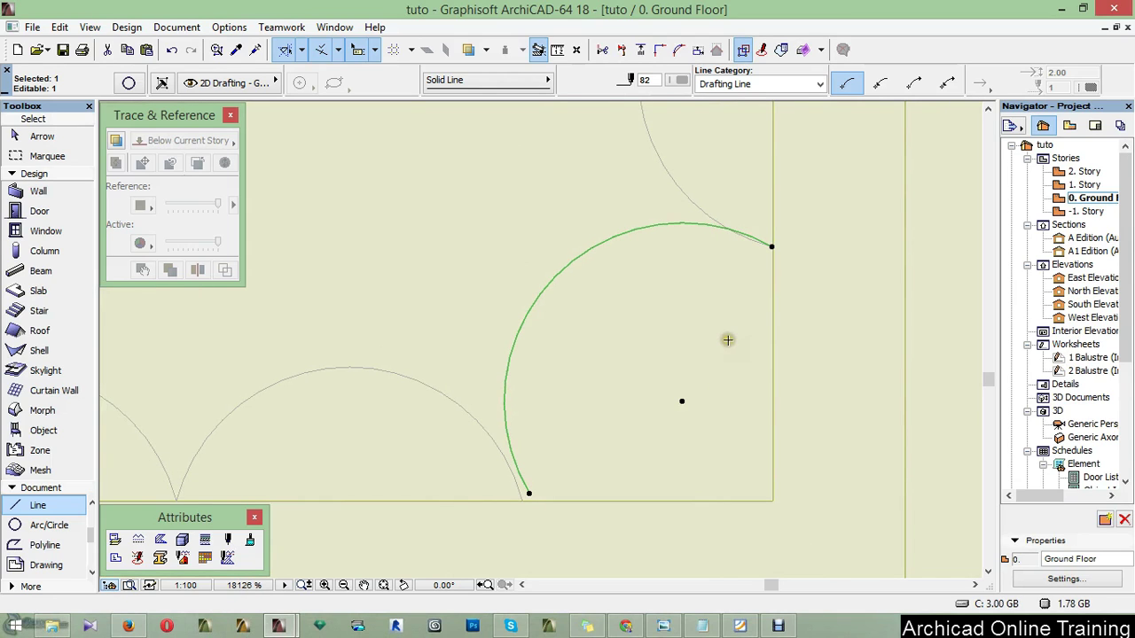
key(ctrl+e)
click(771, 247)
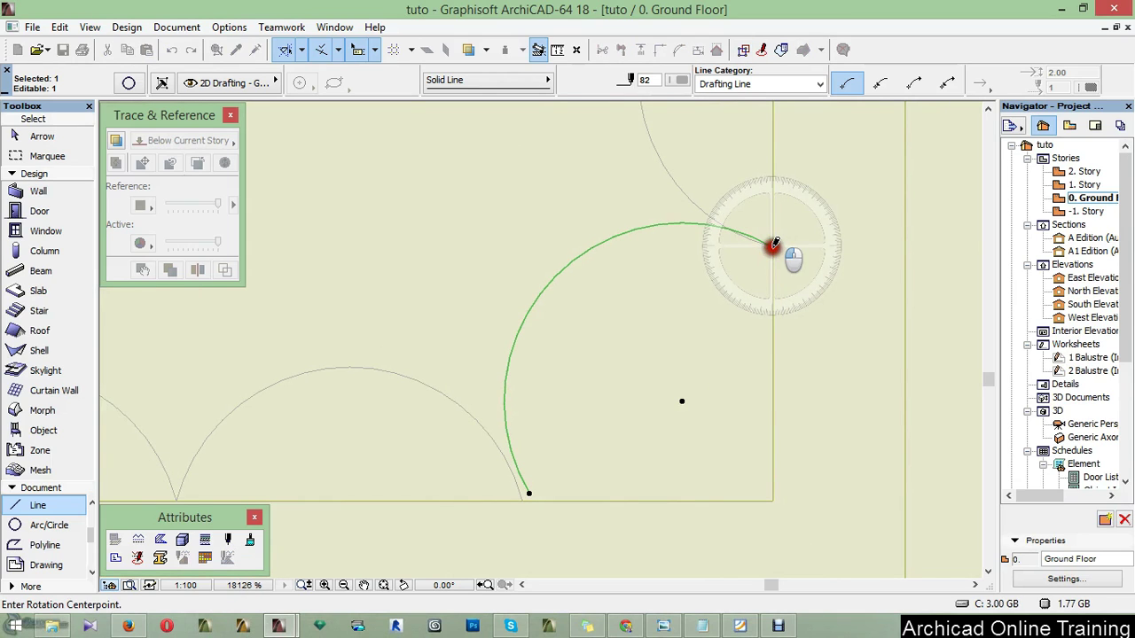
click(531, 490)
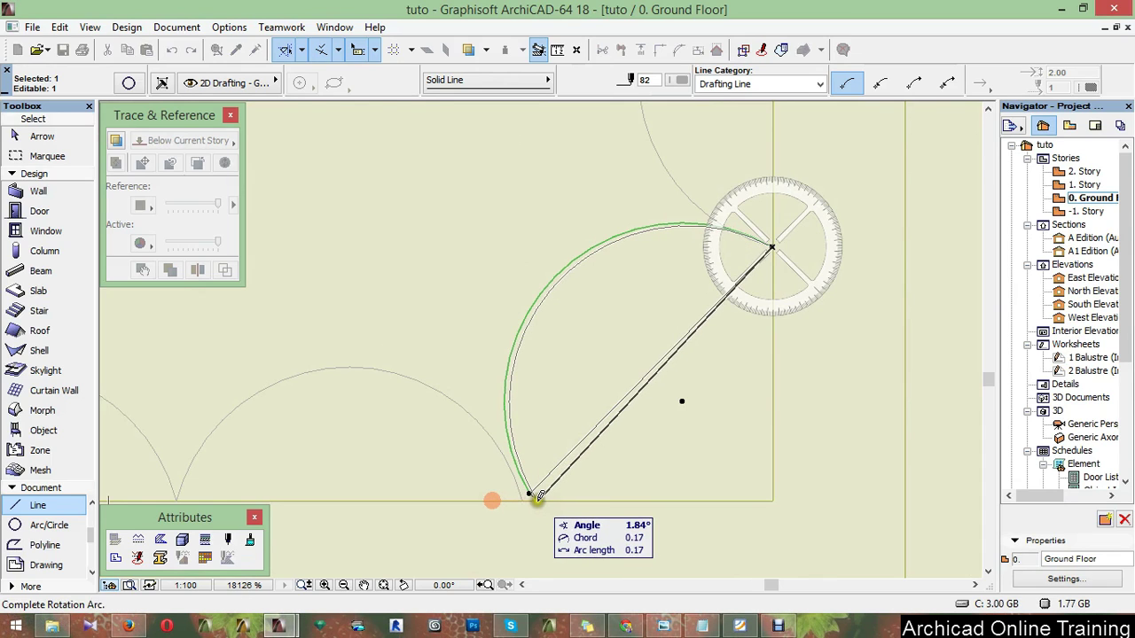
click(538, 497)
key(Escape)
scroll(704, 502, down, 3)
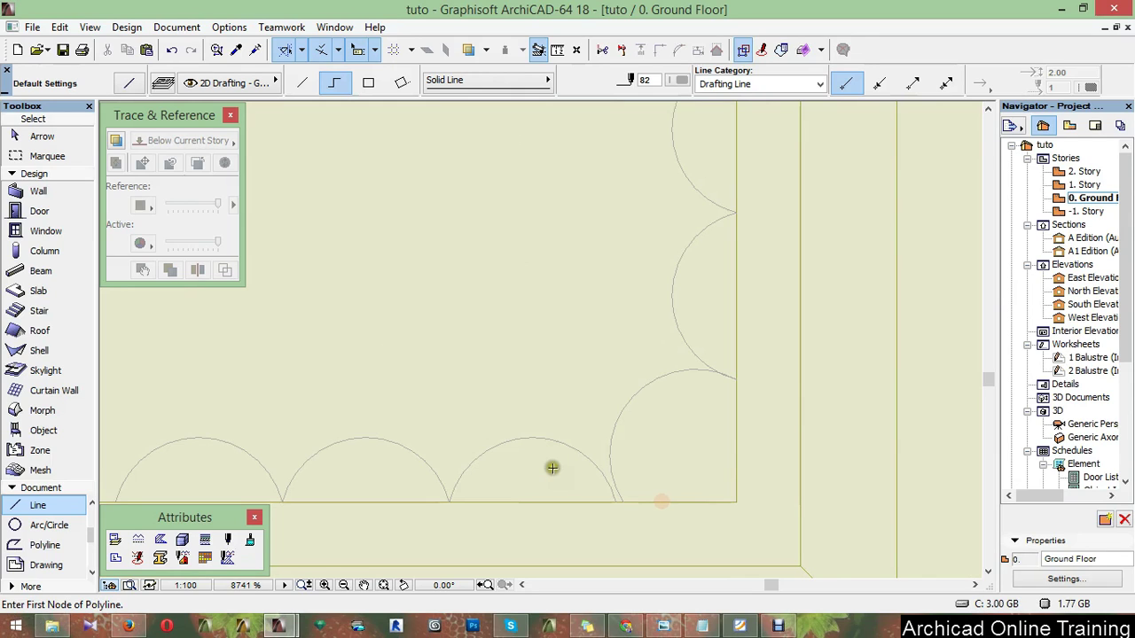
scroll(551, 467, down, 5)
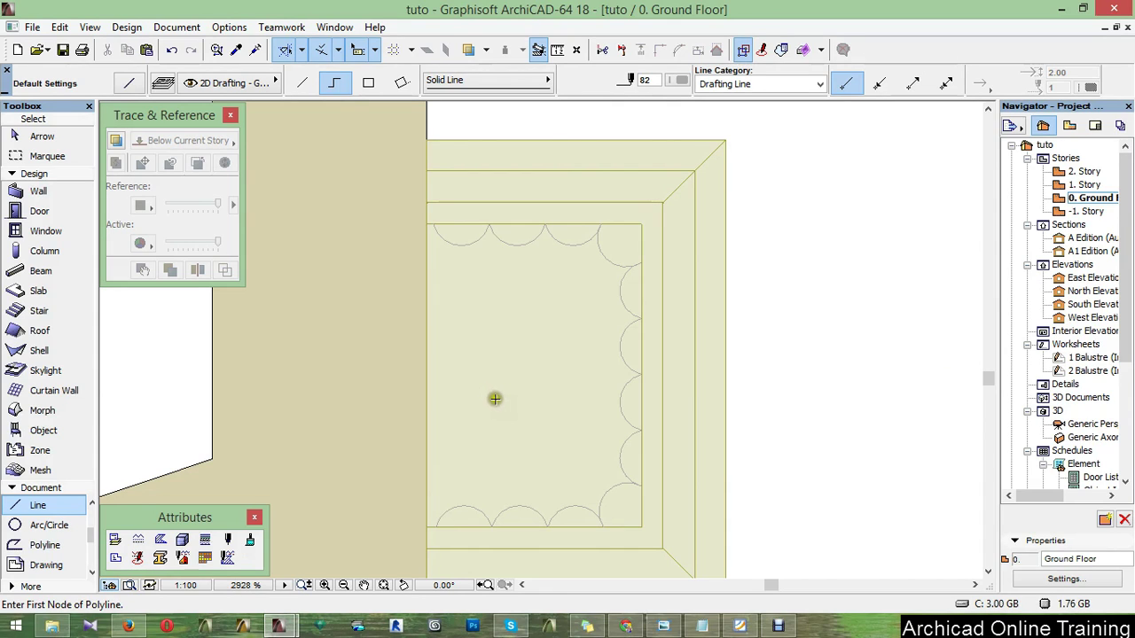
click(33, 527)
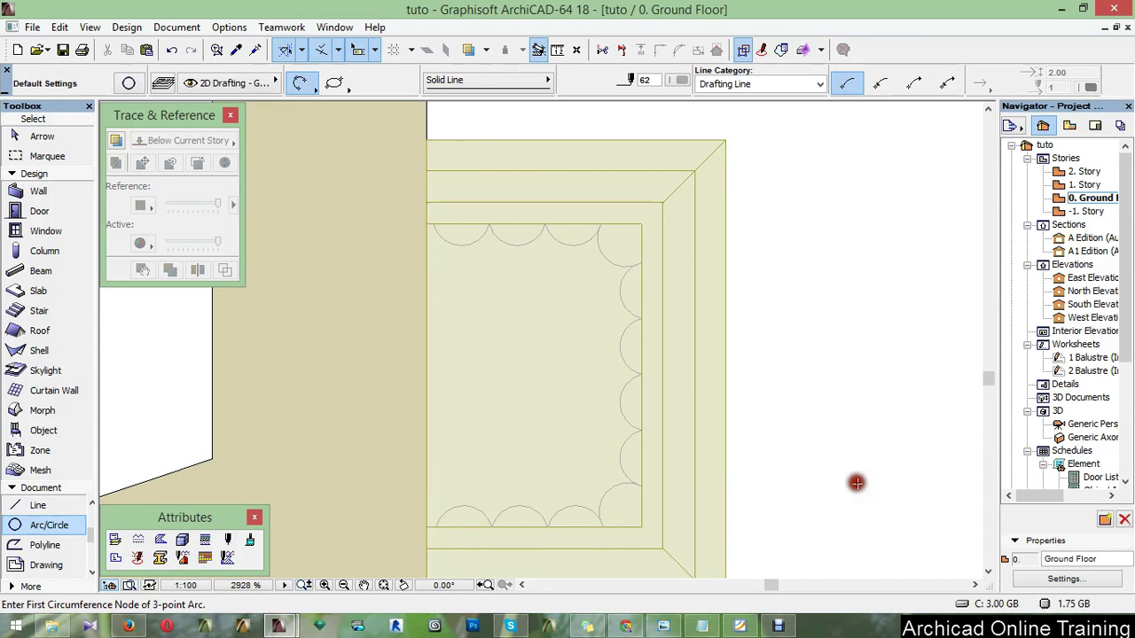
key(ctrl+a)
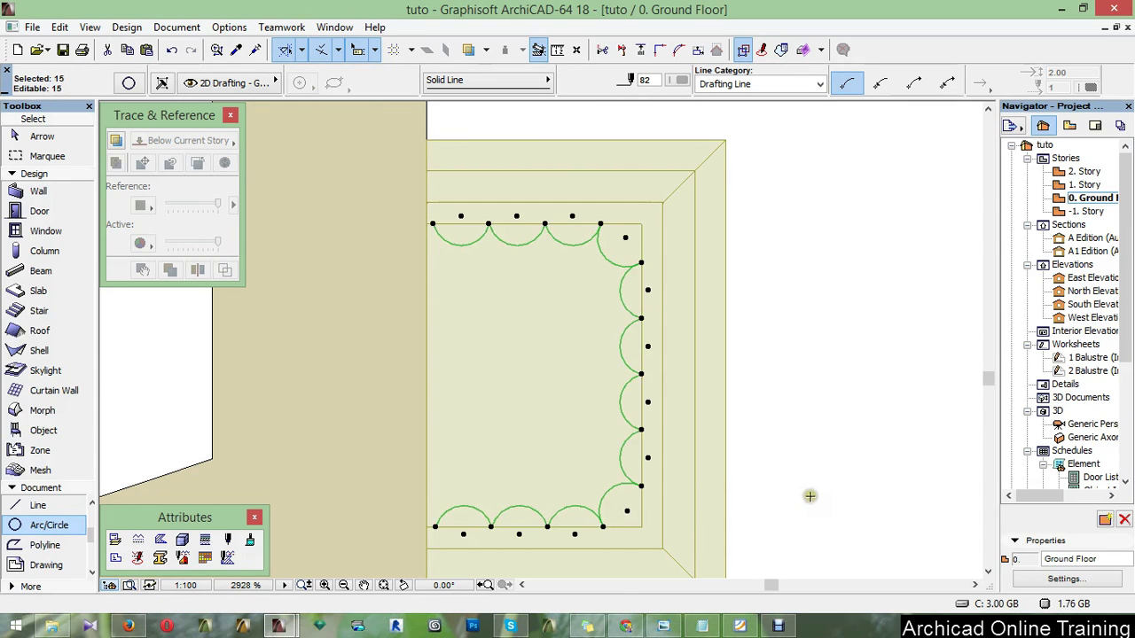
key(Escape)
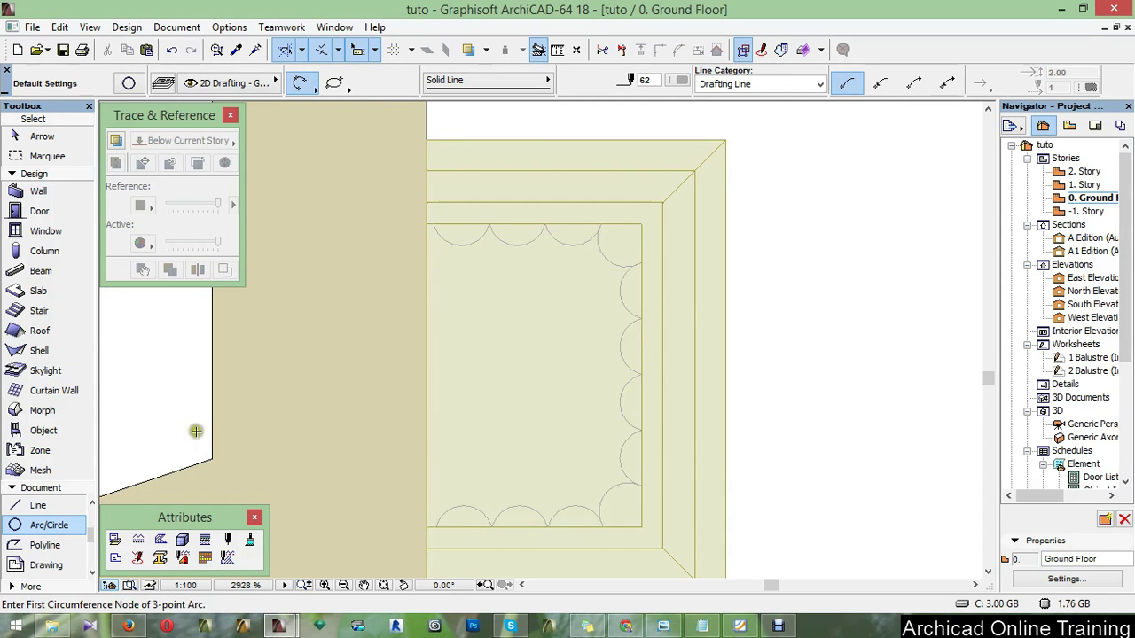
- Draw a line rectangle over the base's inner outline, from its upper wall-side corner to the diagonally opposite lower corner
click(21, 507)
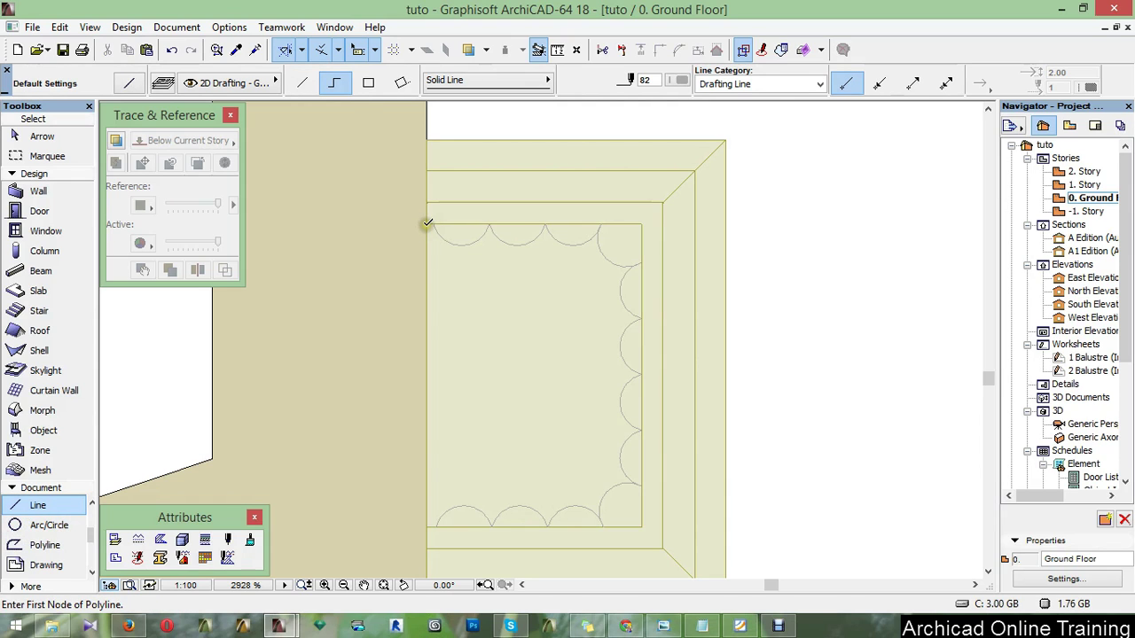
click(427, 223)
click(368, 83)
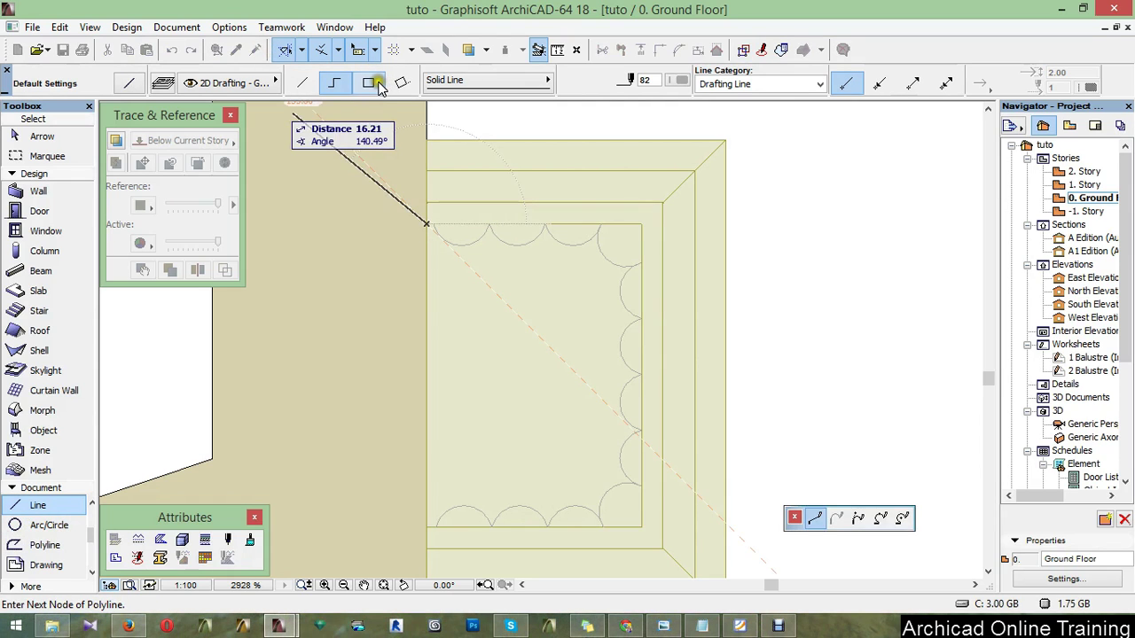
click(644, 524)
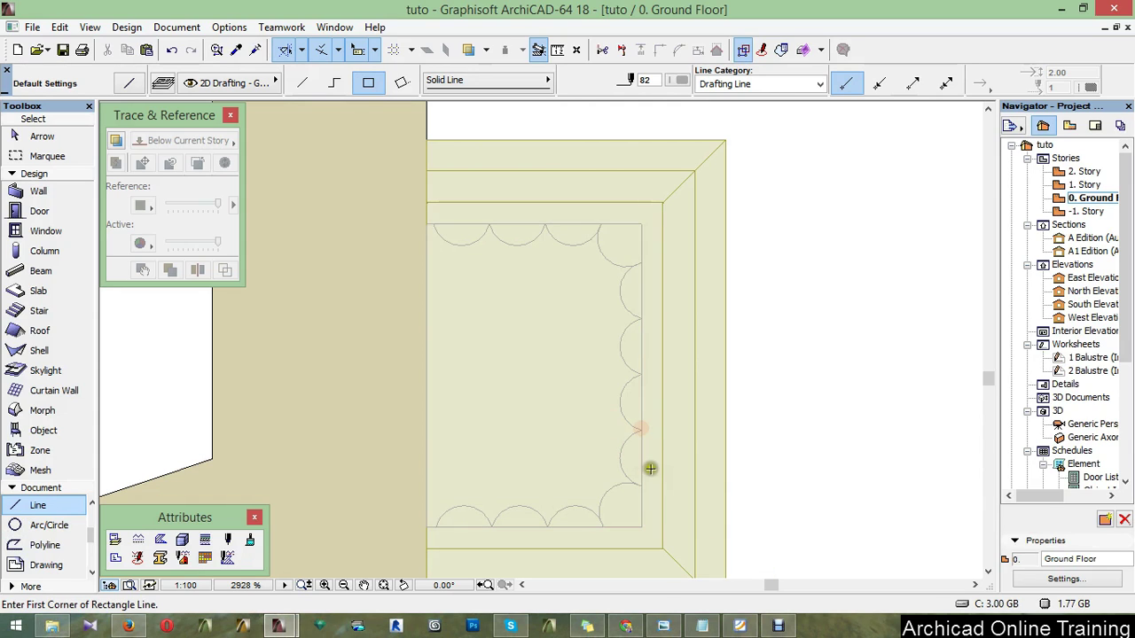
- Select the rectangle's lines together with all flute arcs and drag a copy horizontally into the empty area beside the base, away from the wall
shift+click(640, 462)
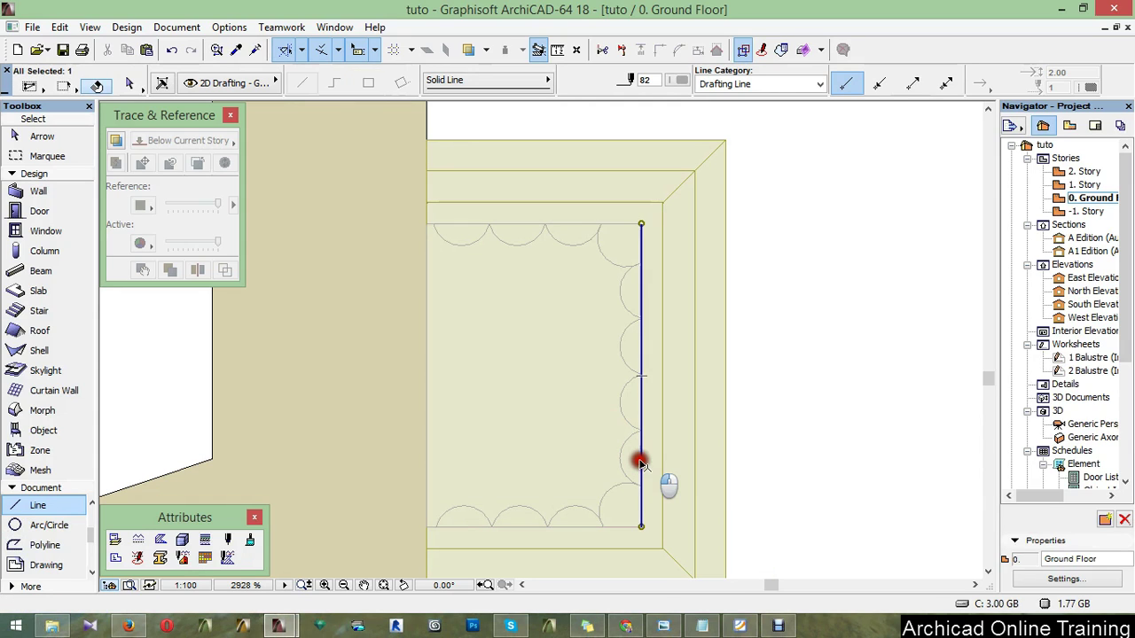
key(ctrl+a)
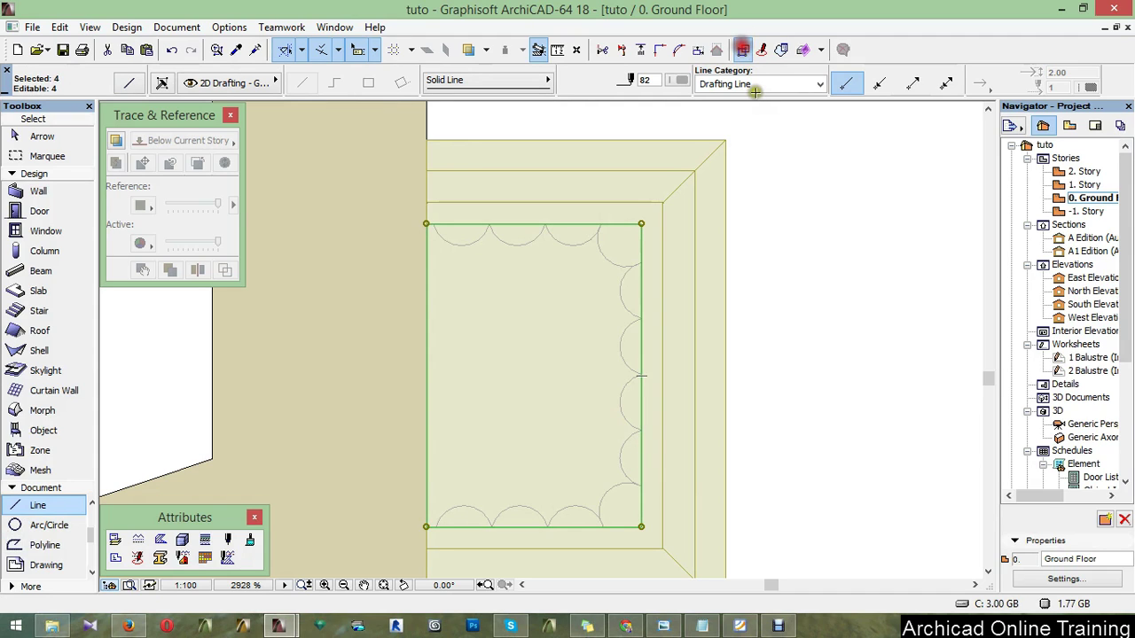
click(40, 525)
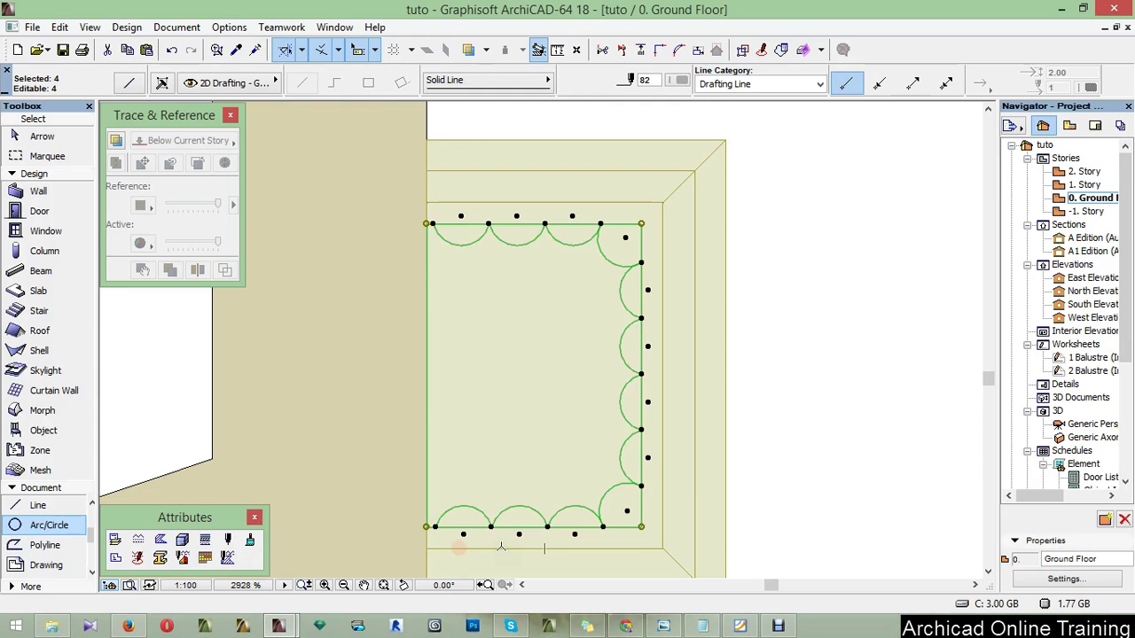
key(ctrl+alt+d)
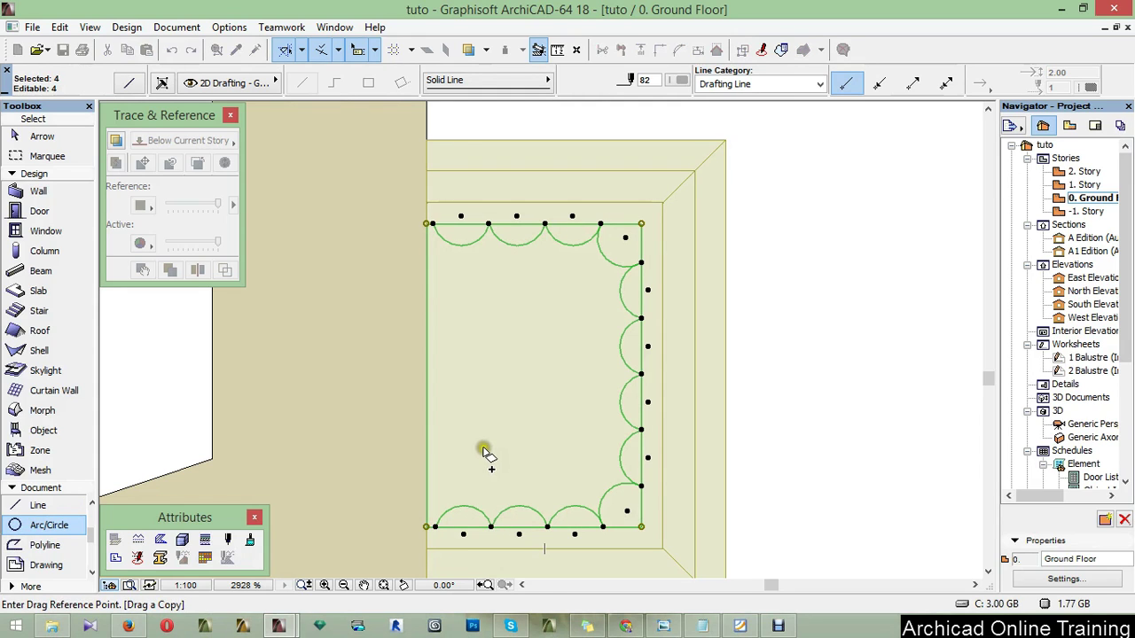
click(426, 527)
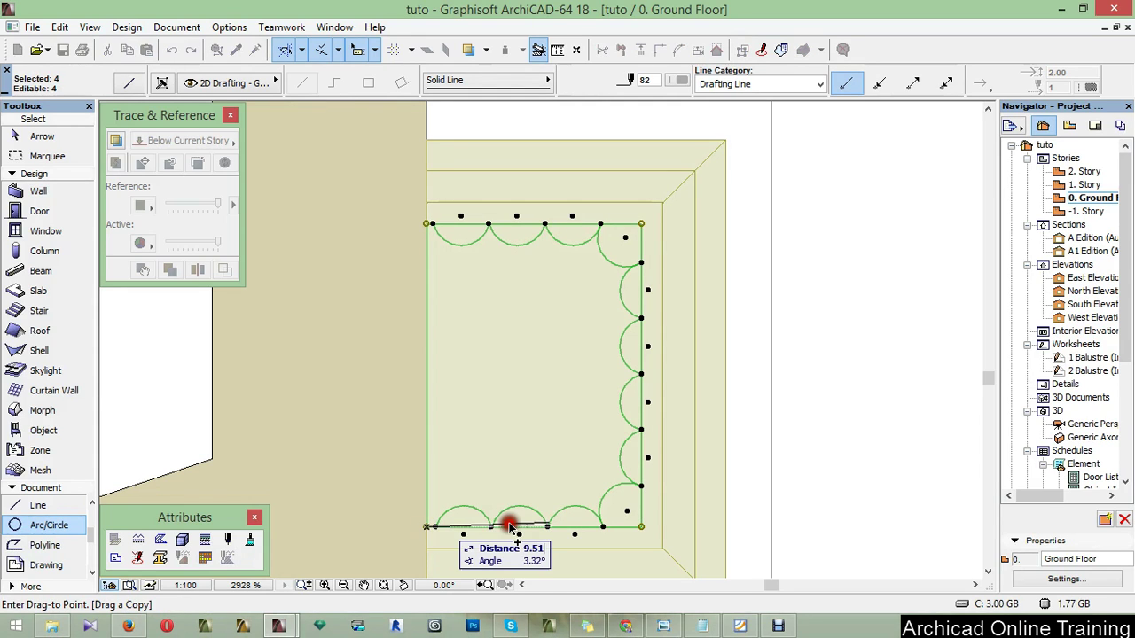
click(797, 527)
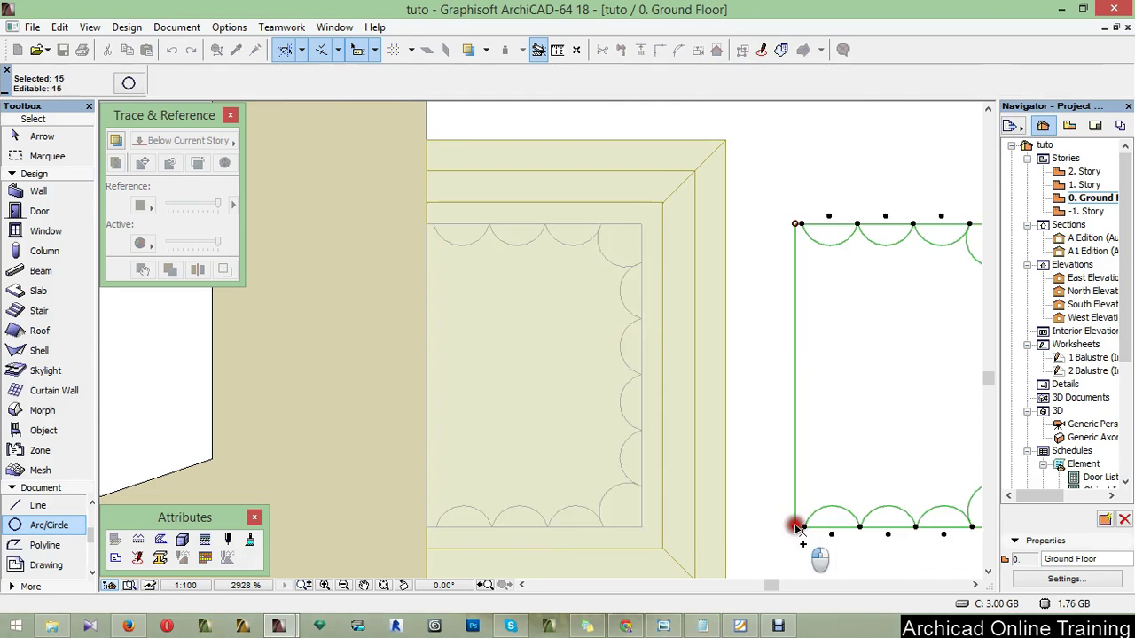